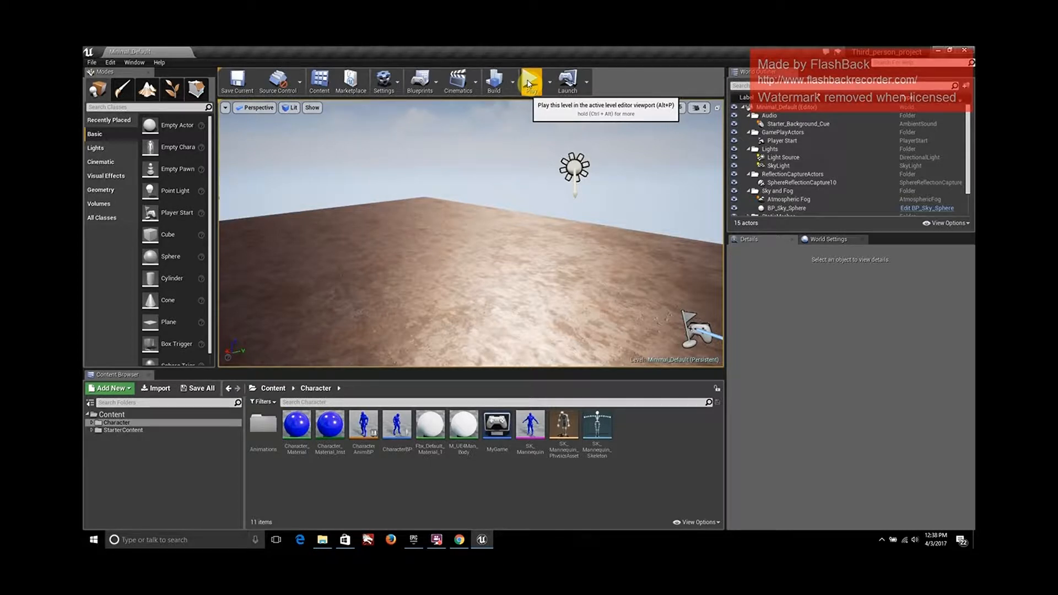
Play-test the finished third-person level by running and jumping with the character, stop the session and close the editor.
left_click(529, 83)
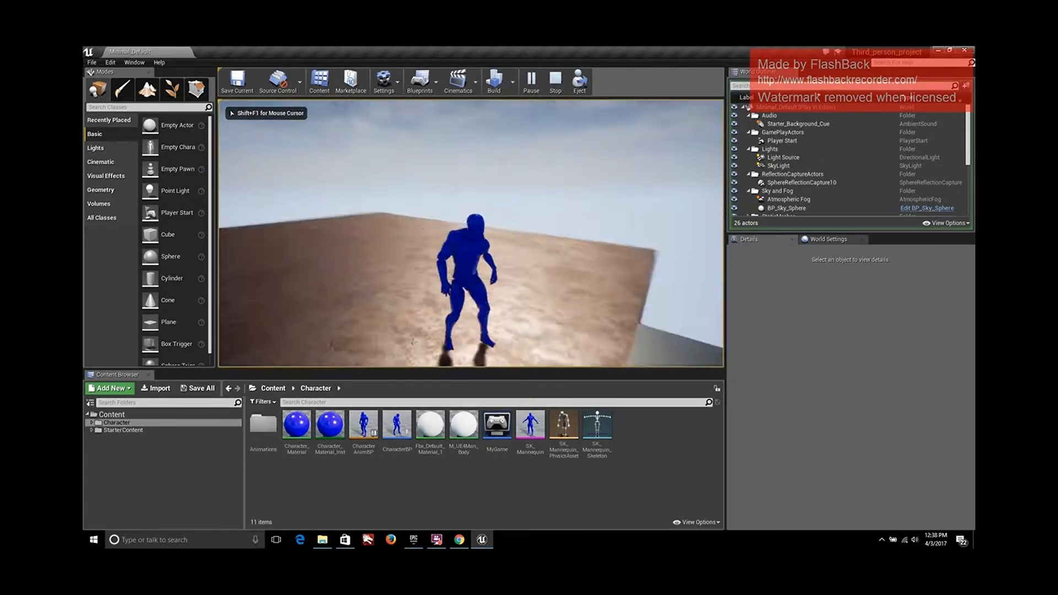
key("w")
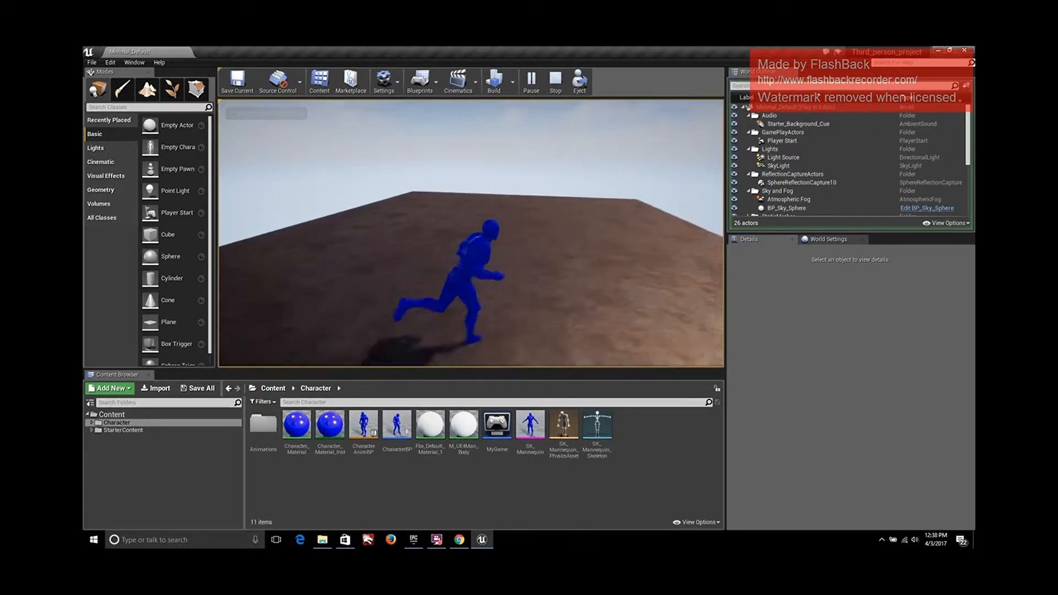
key("space")
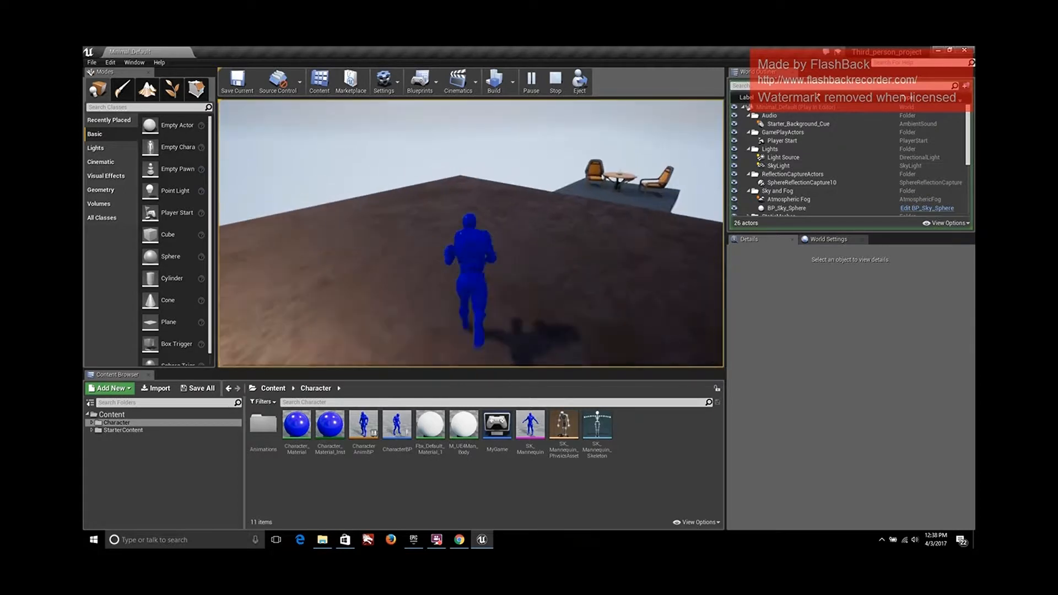
key("shift+F1")
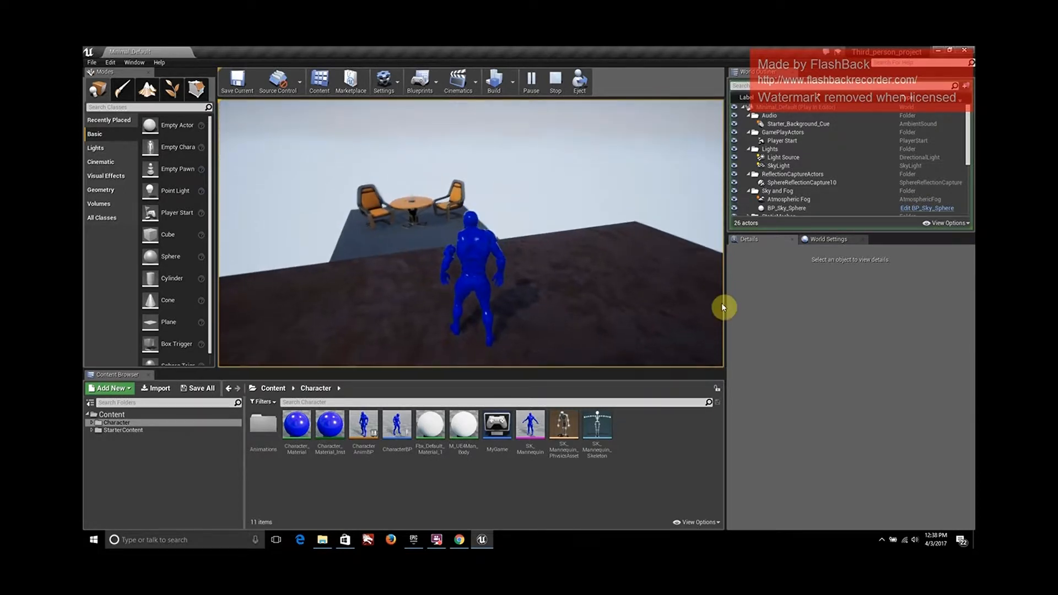
left_click(554, 82)
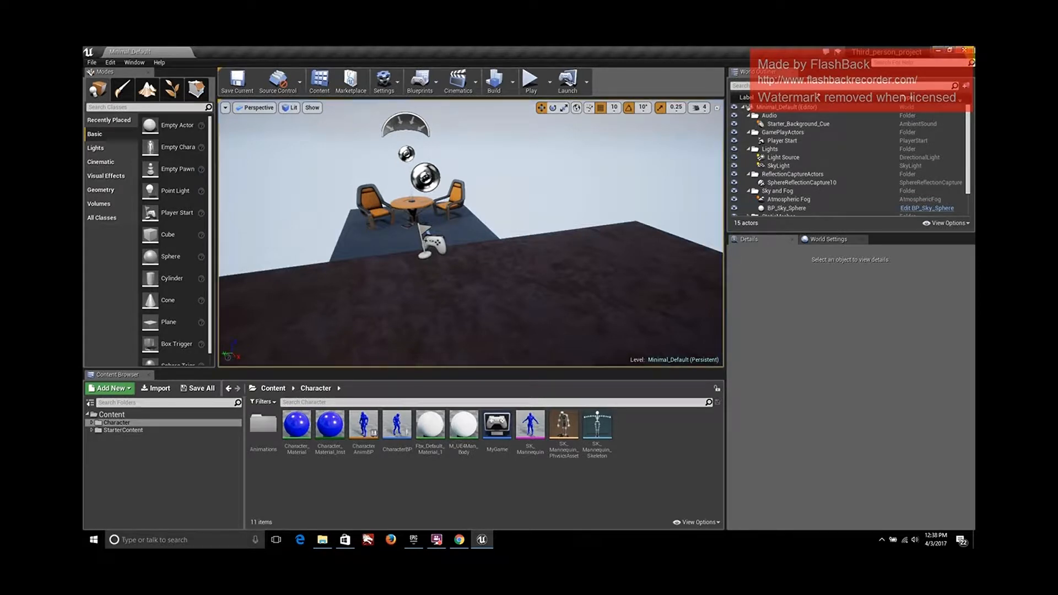
left_click(973, 51)
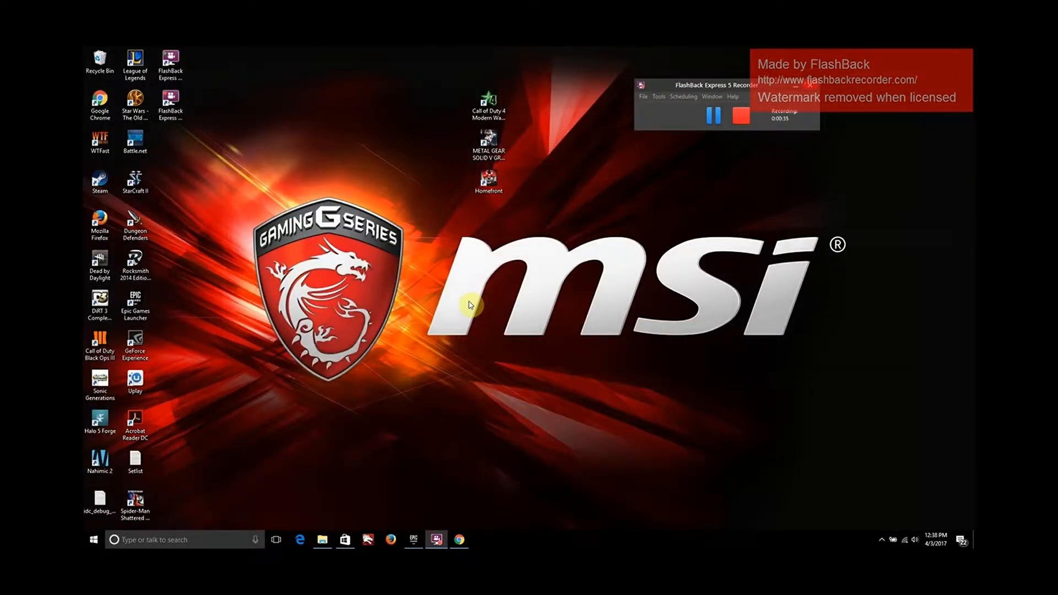
Switch to Chrome, view the Unreal Engine download registration page and close its tab.
left_click(459, 539)
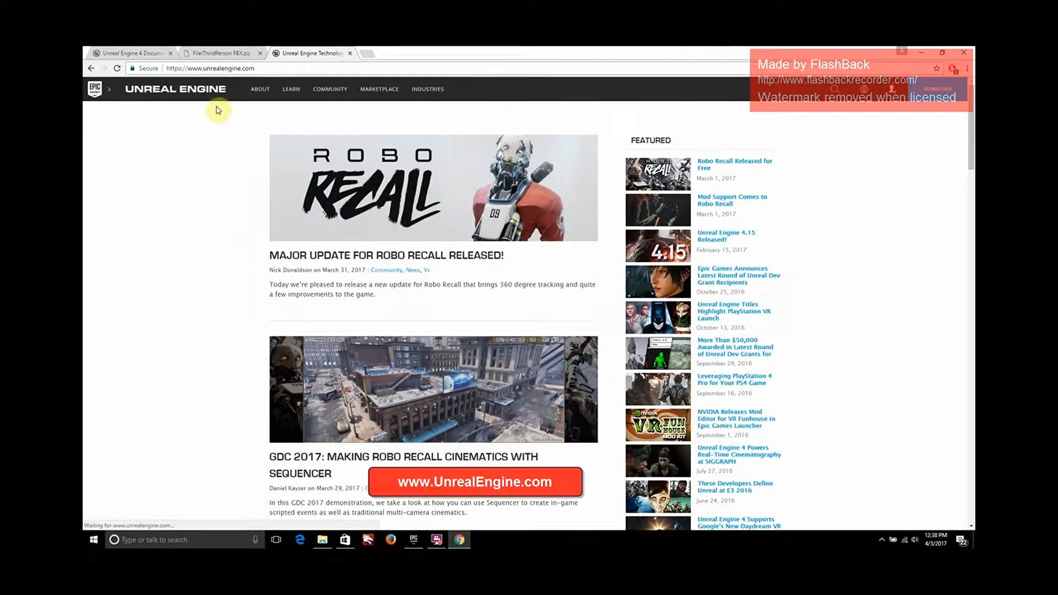
left_click(937, 89)
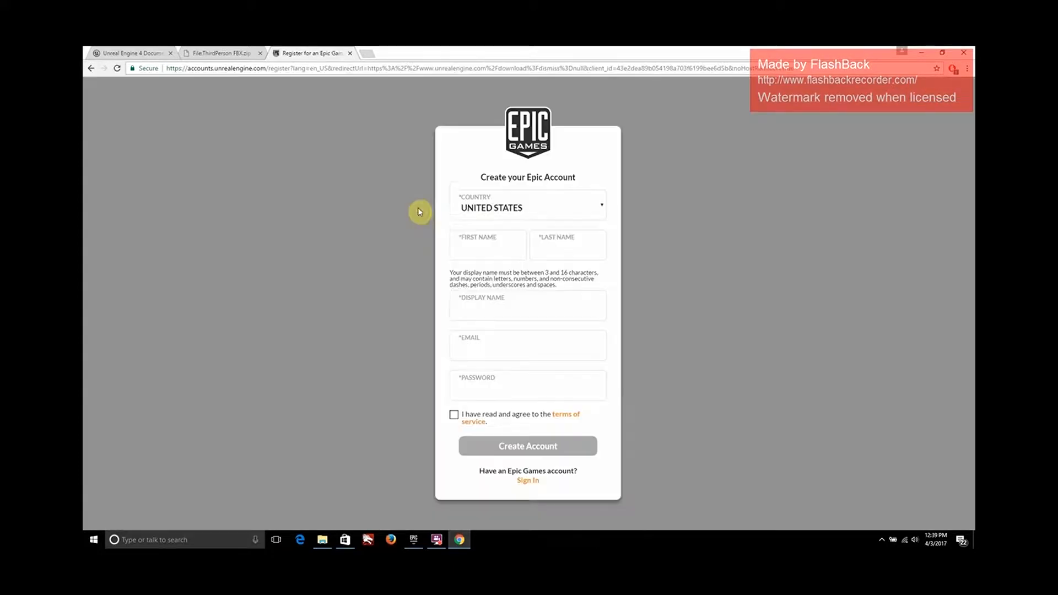
left_click(350, 53)
left_click(921, 52)
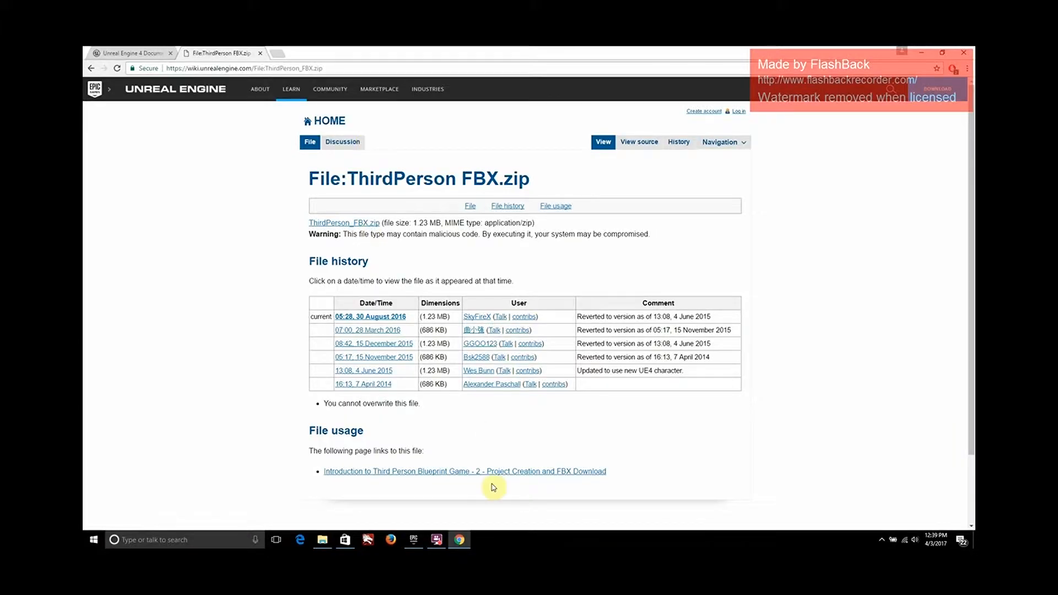
Review the ThirdPerson FBX.zip wiki page and the extracted FBX folder in File Explorer, and clear both windows from the desktop.
left_click(440, 541)
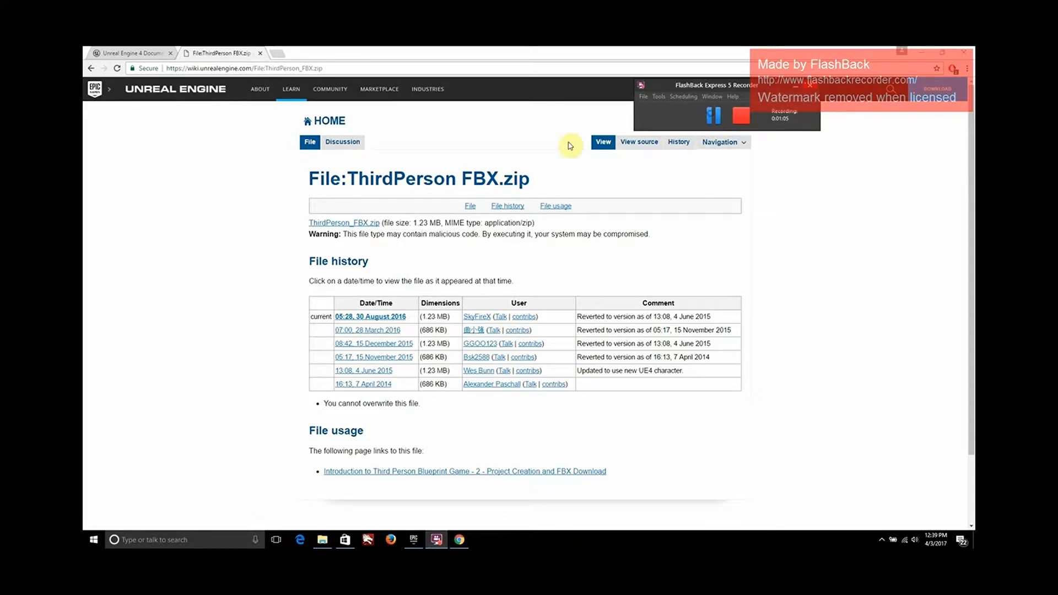
left_click(237, 270)
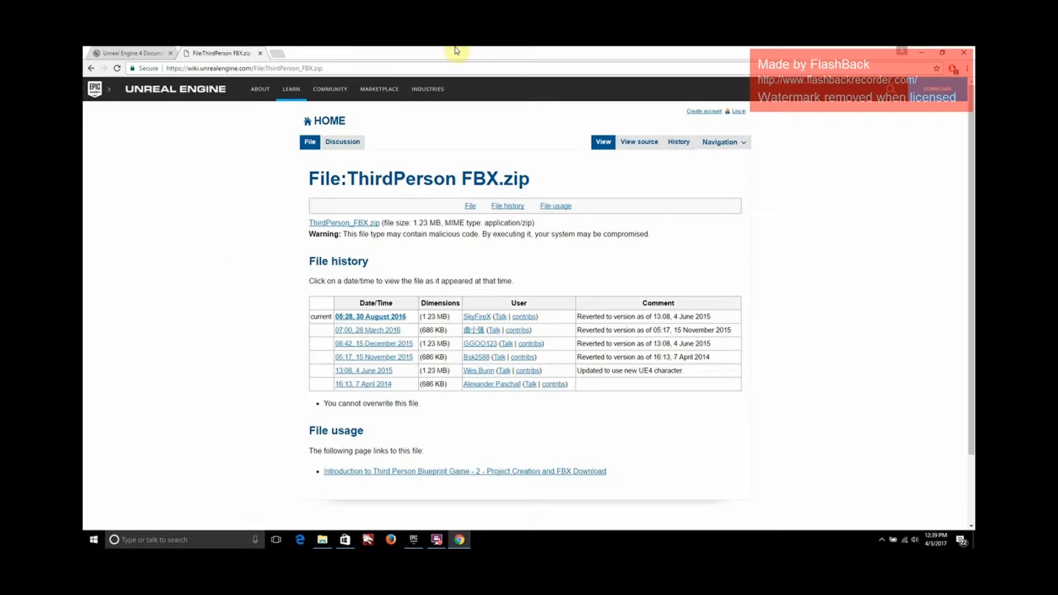
left_click(921, 53)
left_click(322, 539)
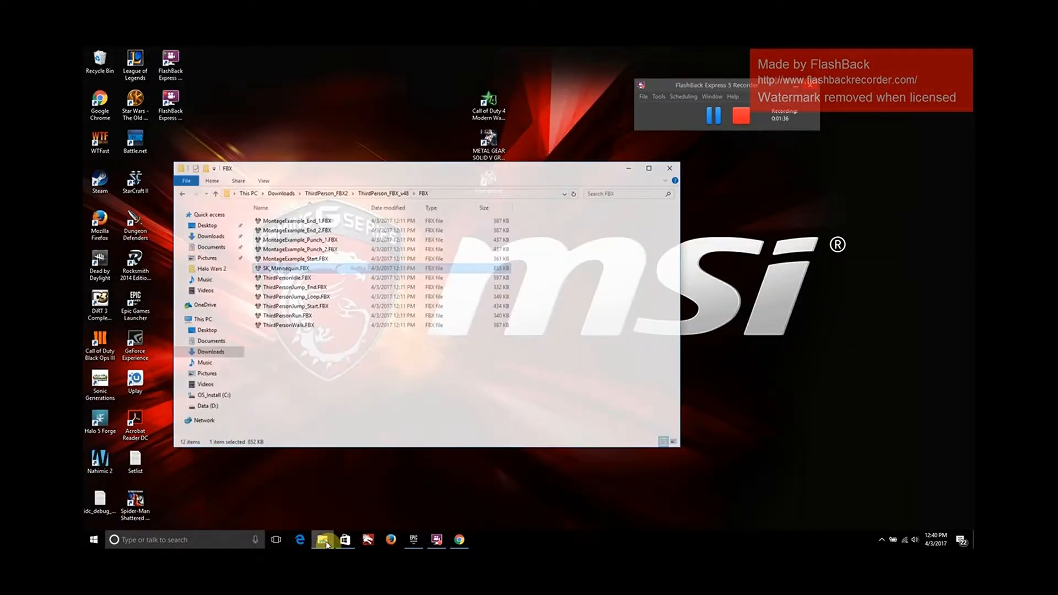
left_click(642, 153)
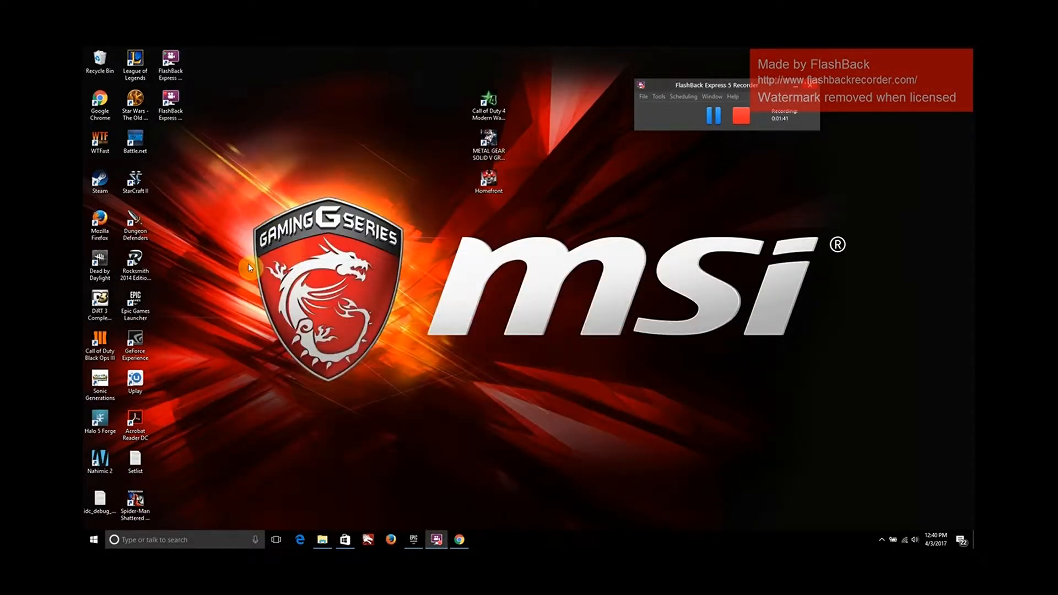
Open the Epic Games Launcher and look through the Unreal Engine Community page.
double_click(142, 308)
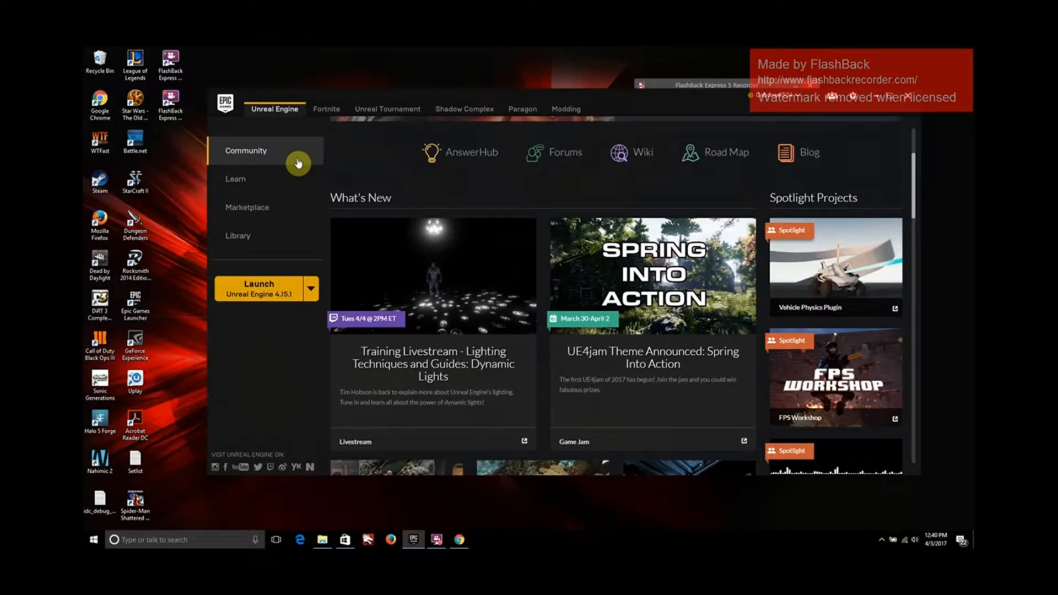
scroll(389, 411, "up", 3)
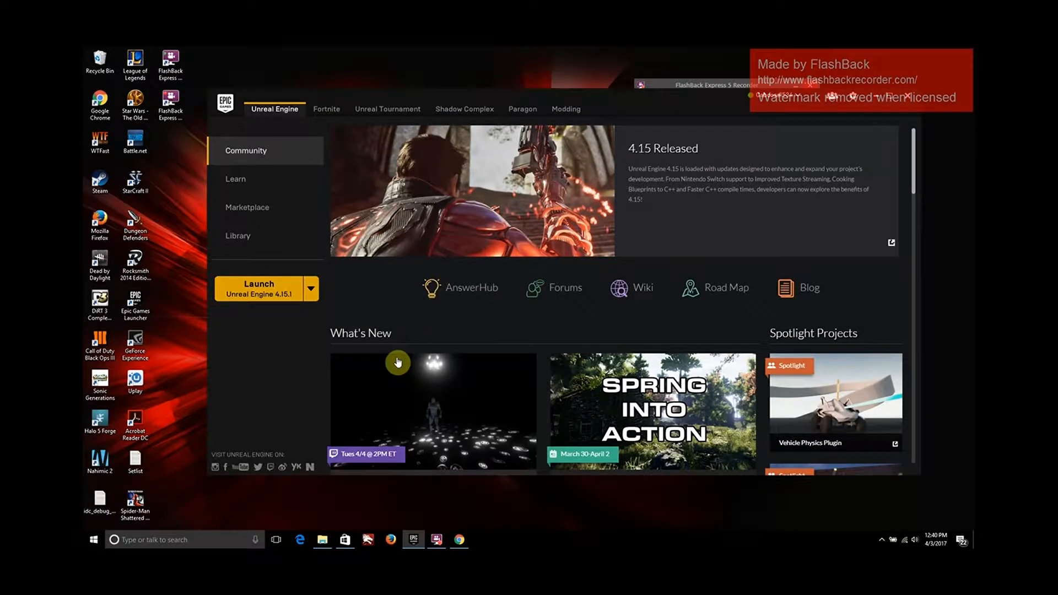
scroll(478, 303, "down", 3)
scroll(478, 304, "down", 8)
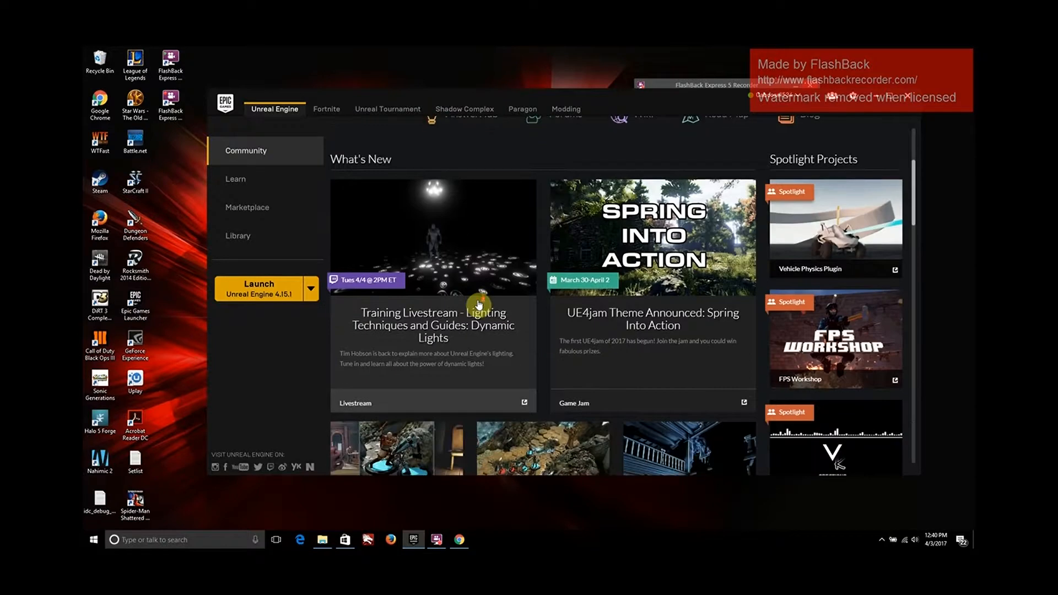
scroll(476, 306, "up", 10)
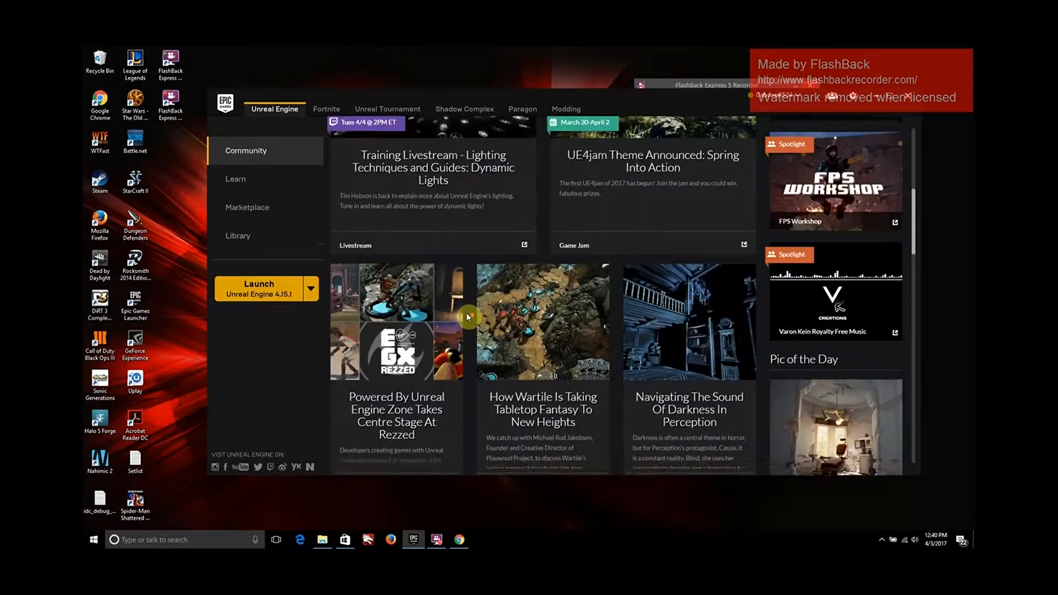
Browse the launcher's Learn samples and the featured Marketplace content.
left_click(235, 179)
scroll(735, 278, "down", 8)
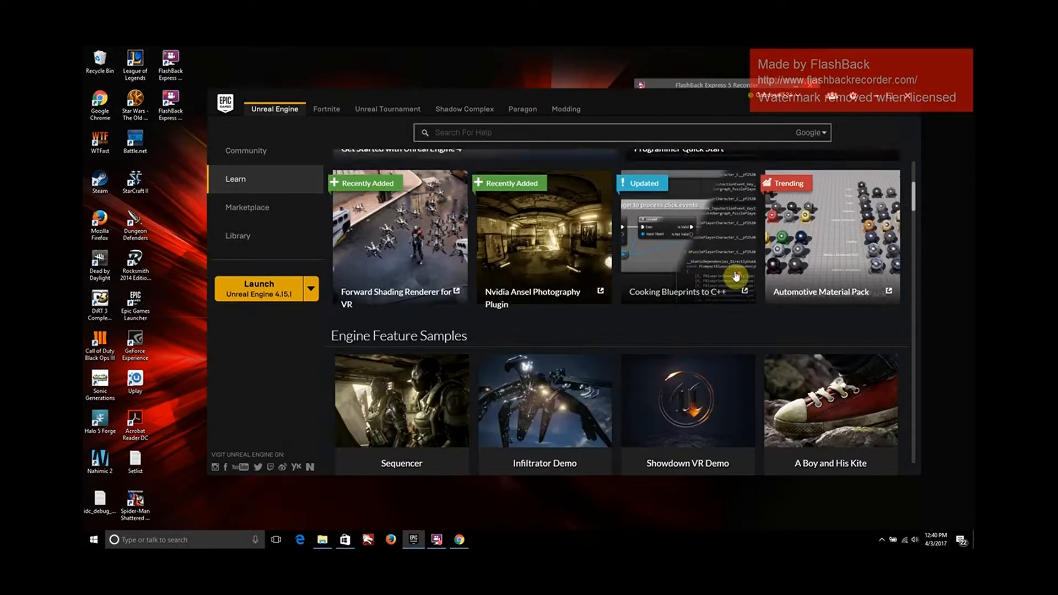
scroll(735, 275, "up", 4)
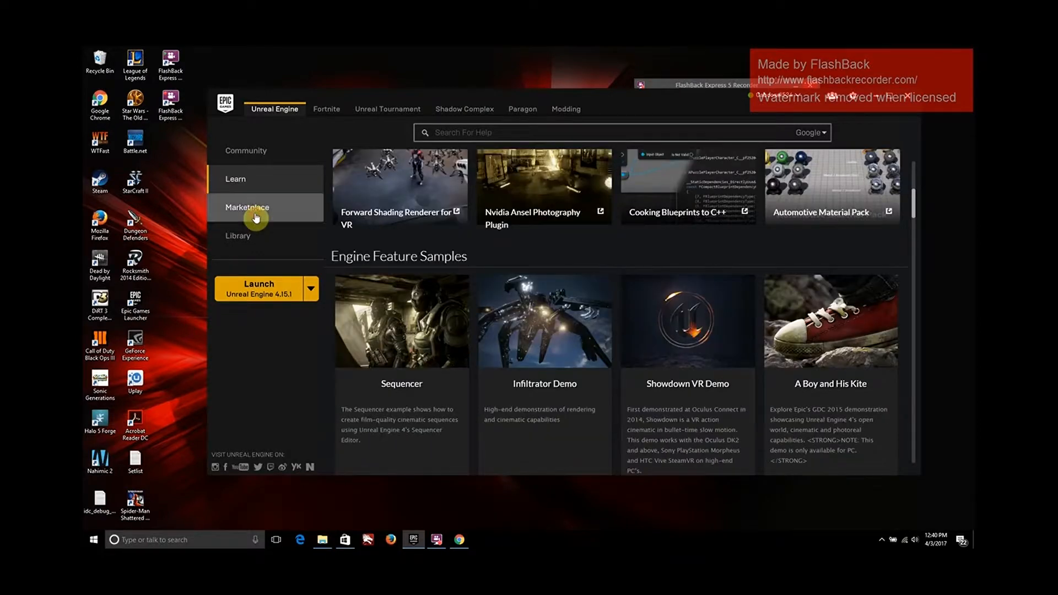
left_click(252, 213)
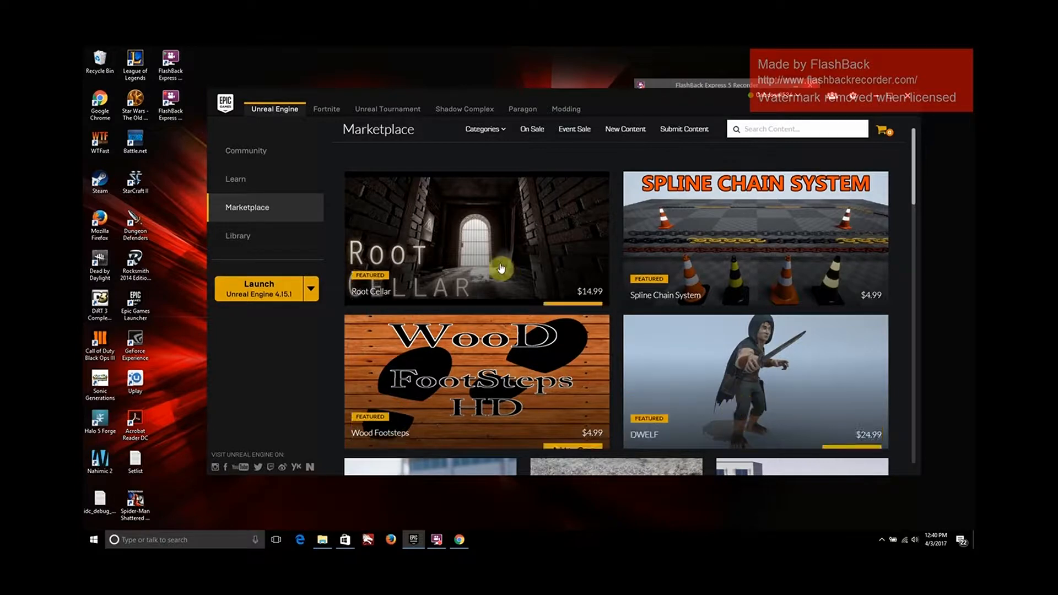
scroll(452, 468, "down", 1)
scroll(451, 468, "down", 7)
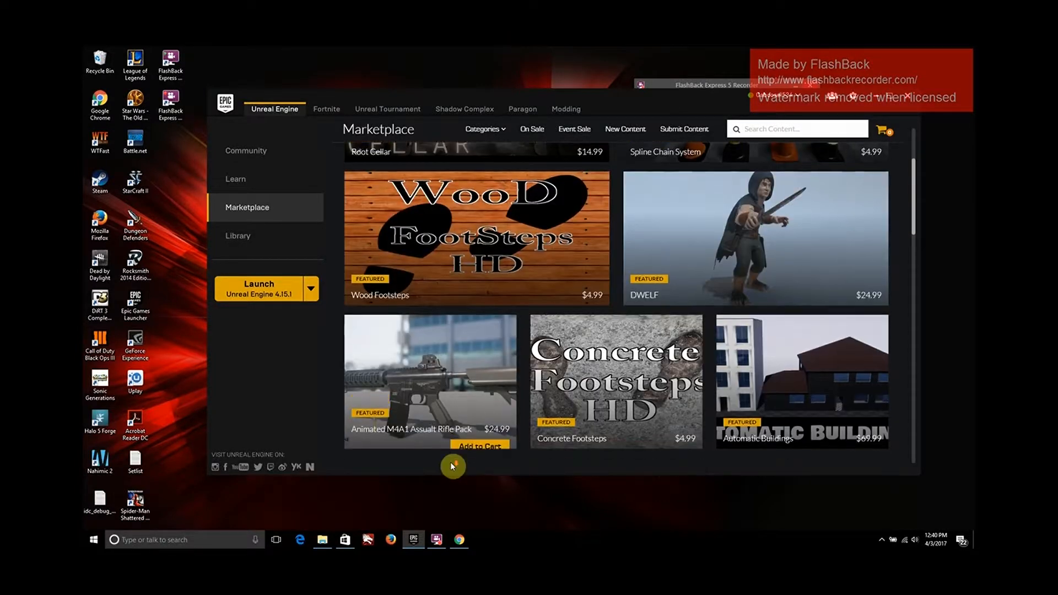
scroll(474, 444, "up", 7)
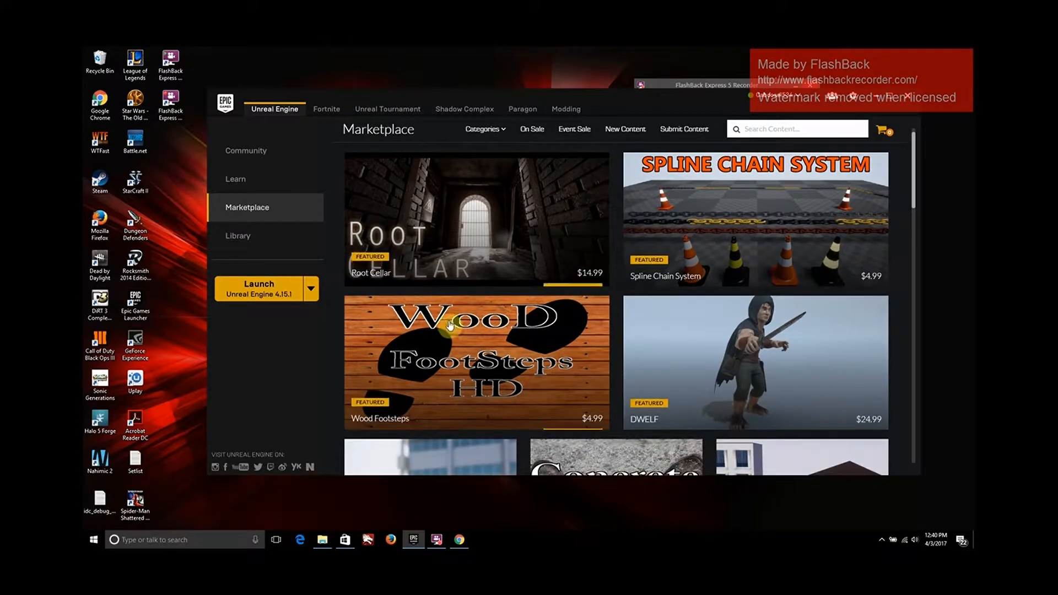
Launch Unreal Engine 4.15.1 and bring up the new project settings in the project browser.
left_click(278, 293)
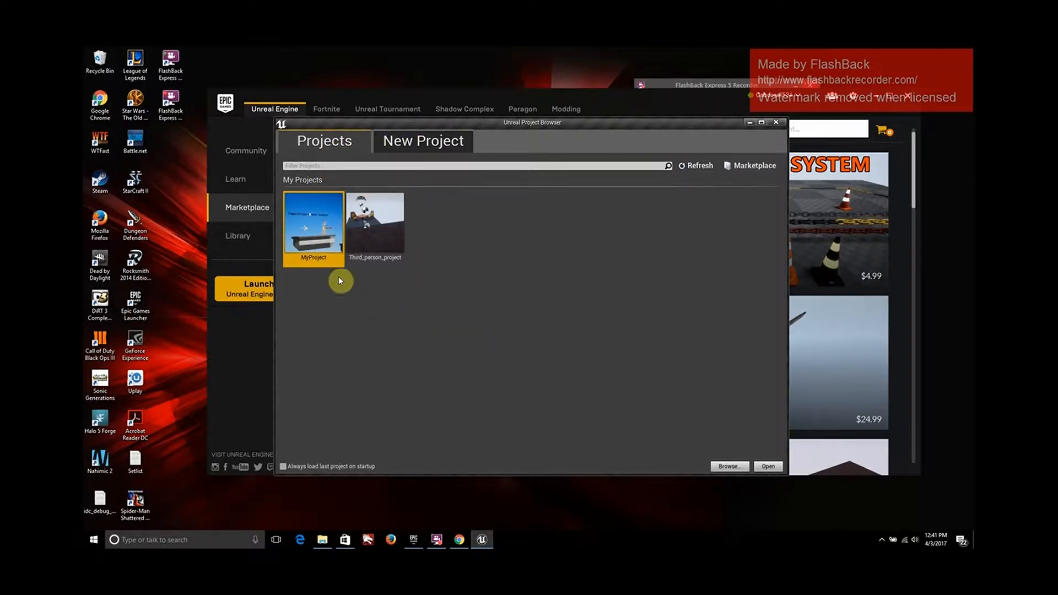
left_click(375, 253)
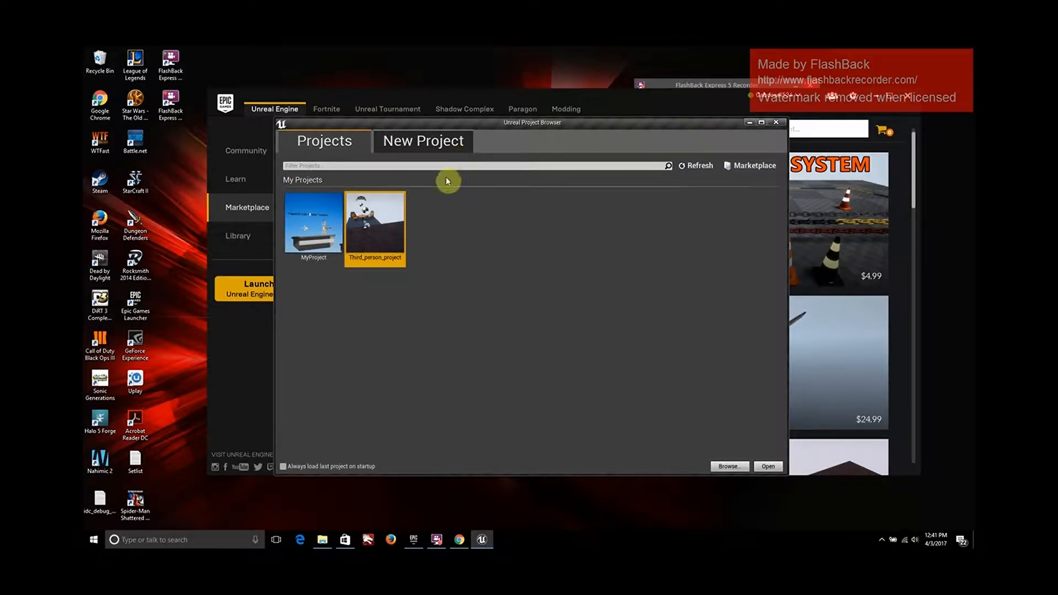
left_click(431, 143)
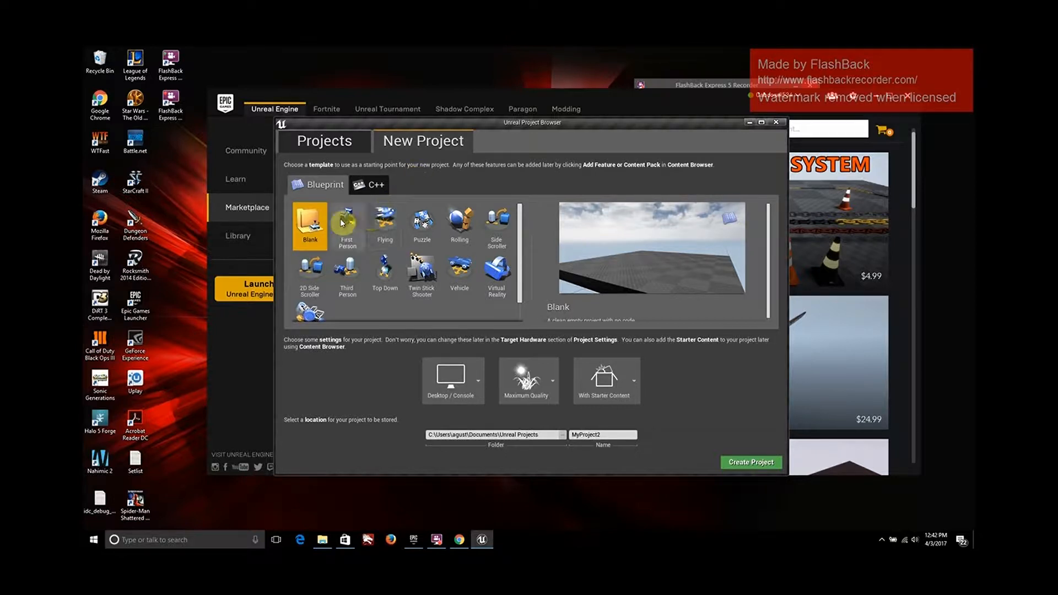
Name the blank Blueprint project ThirdPersonTurtorial and create it with starter content.
double_click(603, 434)
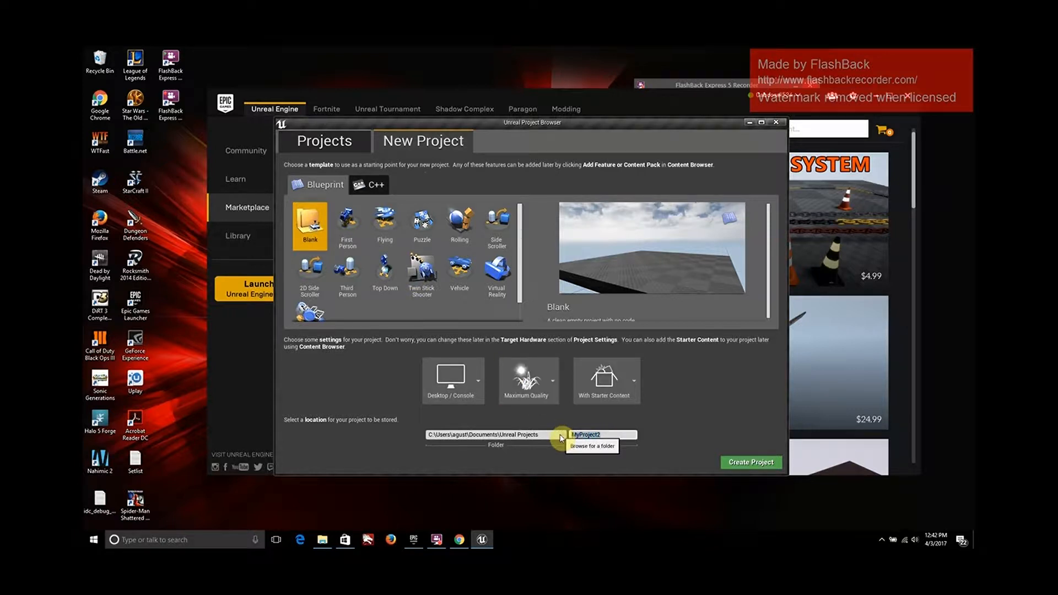
left_click(605, 433)
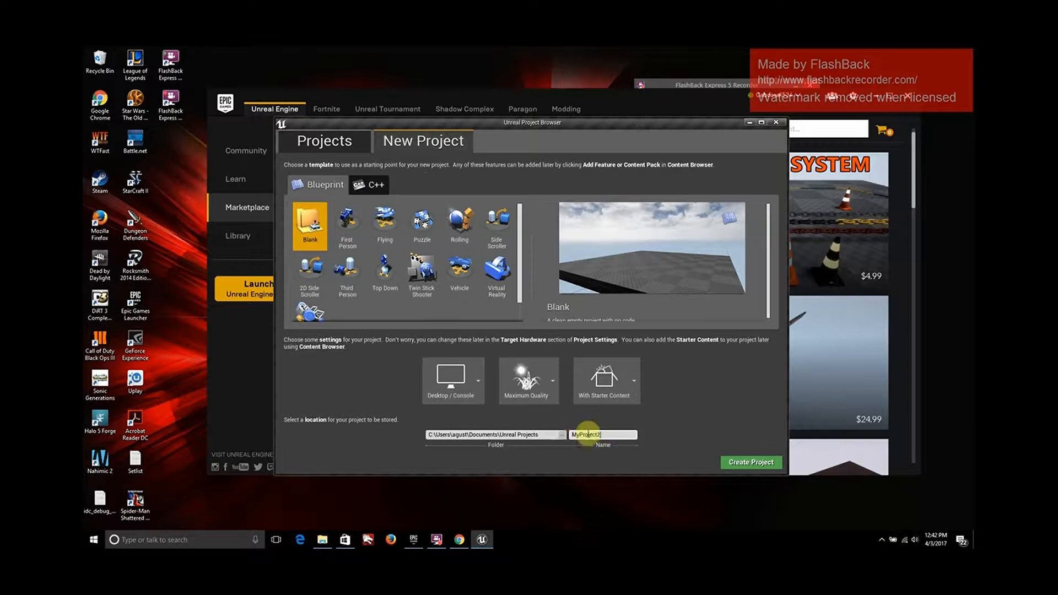
double_click(581, 434)
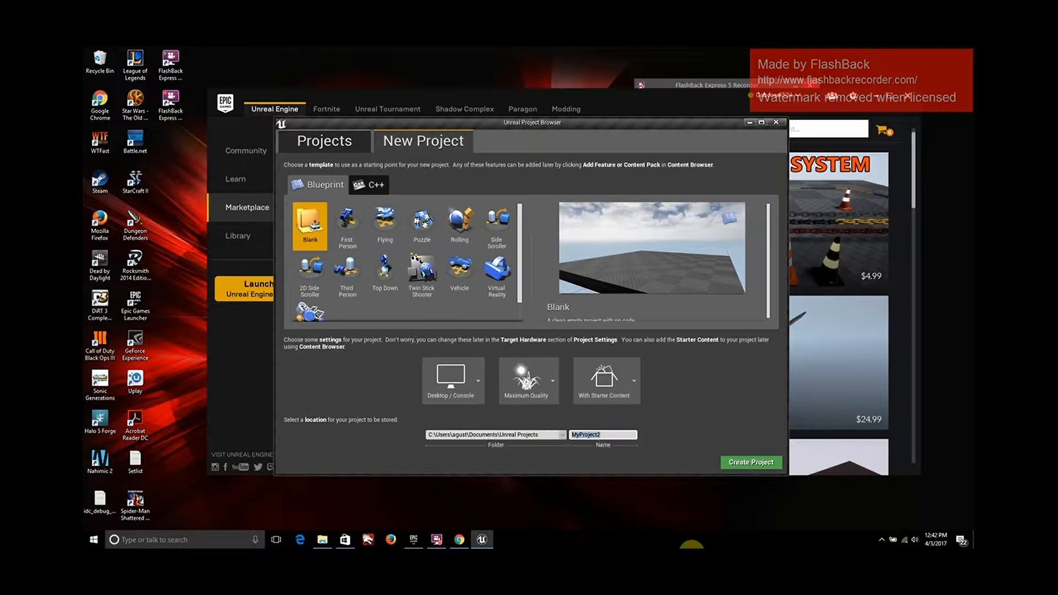
type("ThirdPersonTurtorial")
left_click(745, 466)
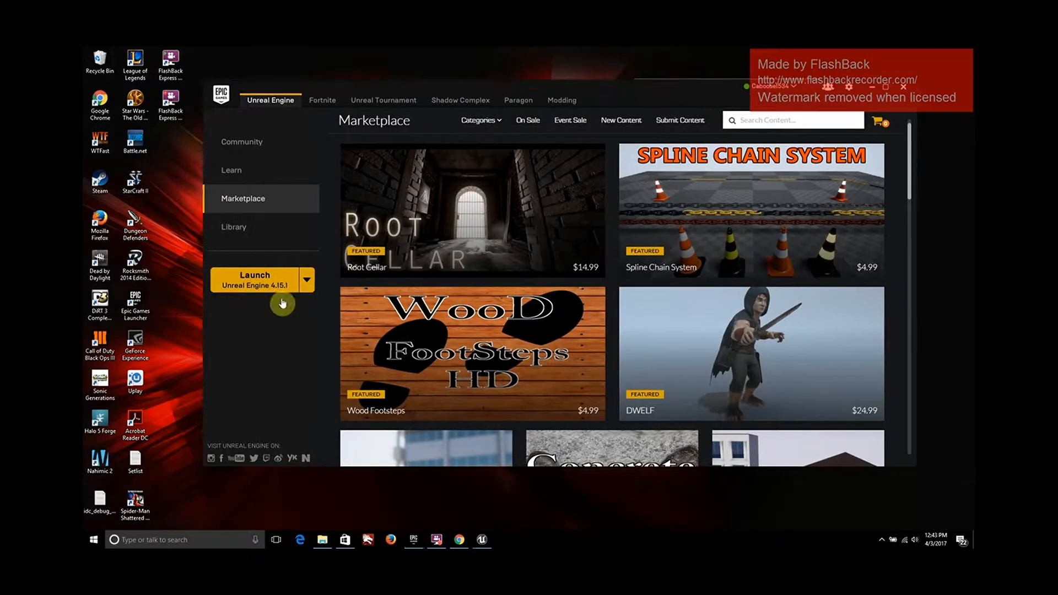
Show the folder tree in the Content Browser and try out camera movement in the level viewport.
left_click(594, 57)
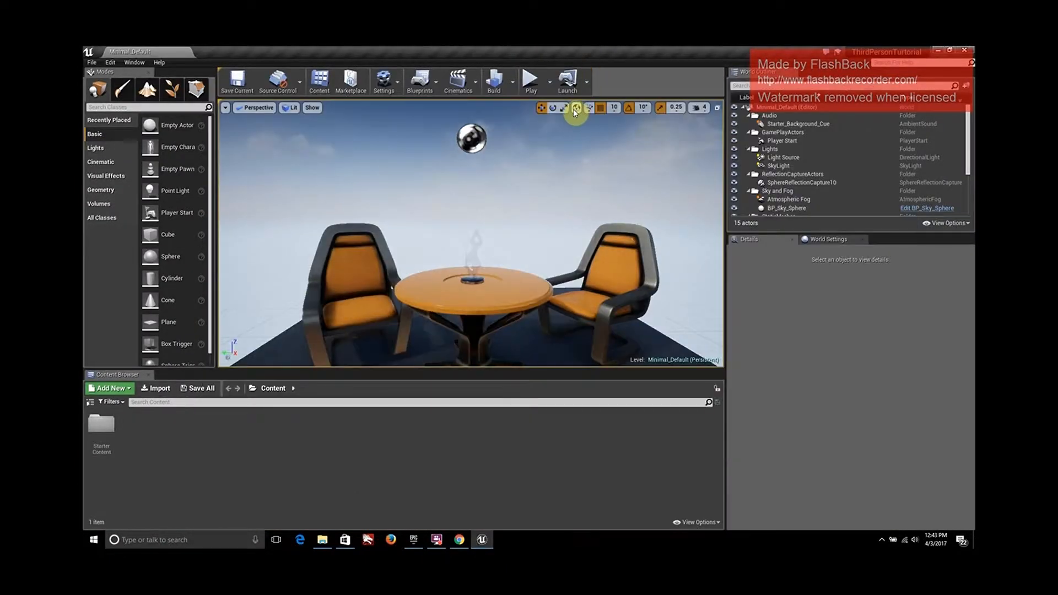
left_click(89, 402)
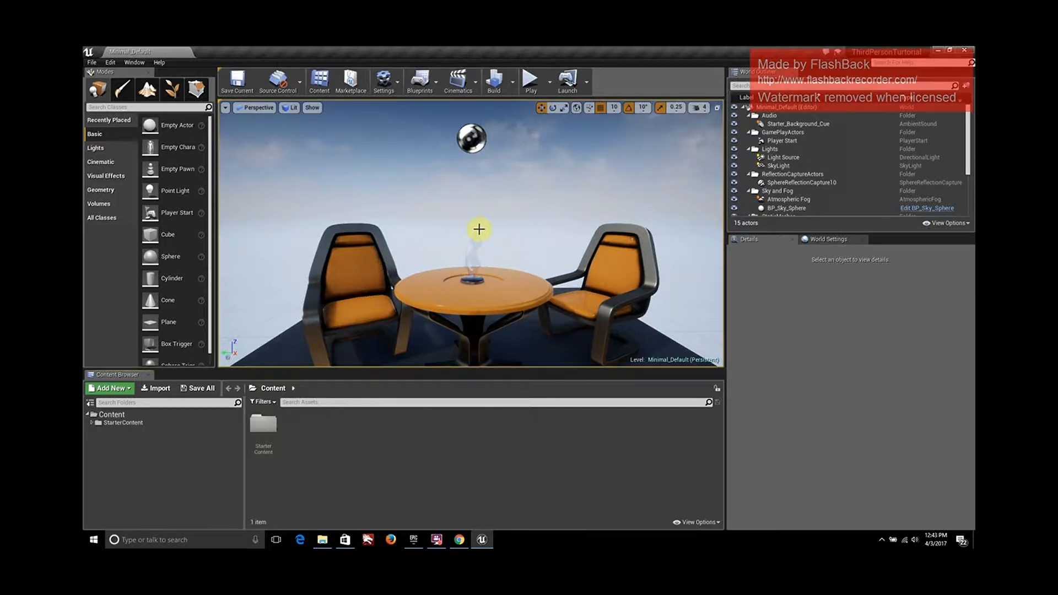
right_click_drag(500, 221, 533, 189)
key("w")
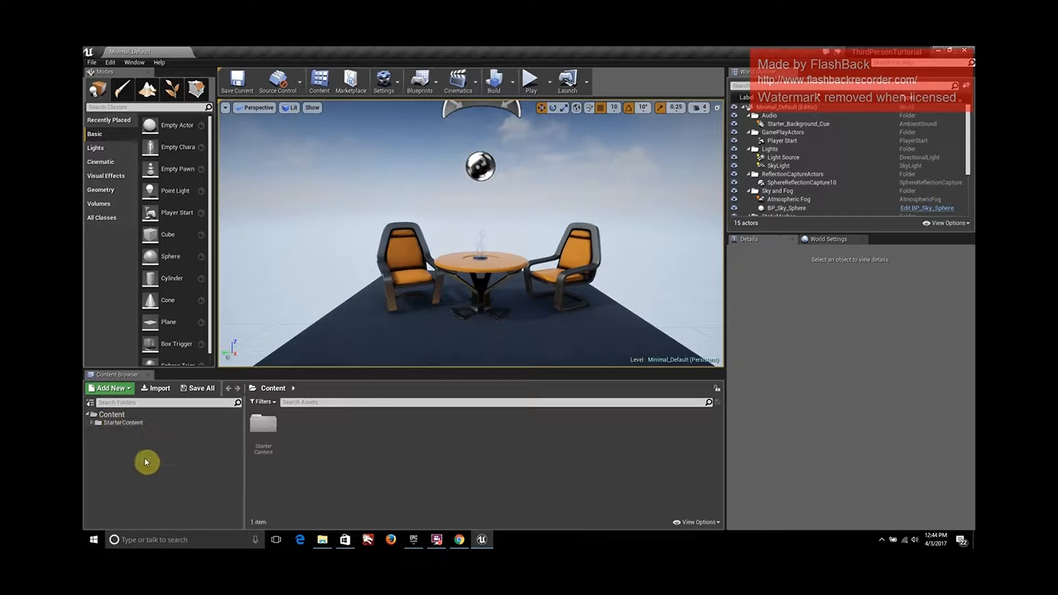
Create a folder named Characters in the Content folder and open it.
right_click(338, 456)
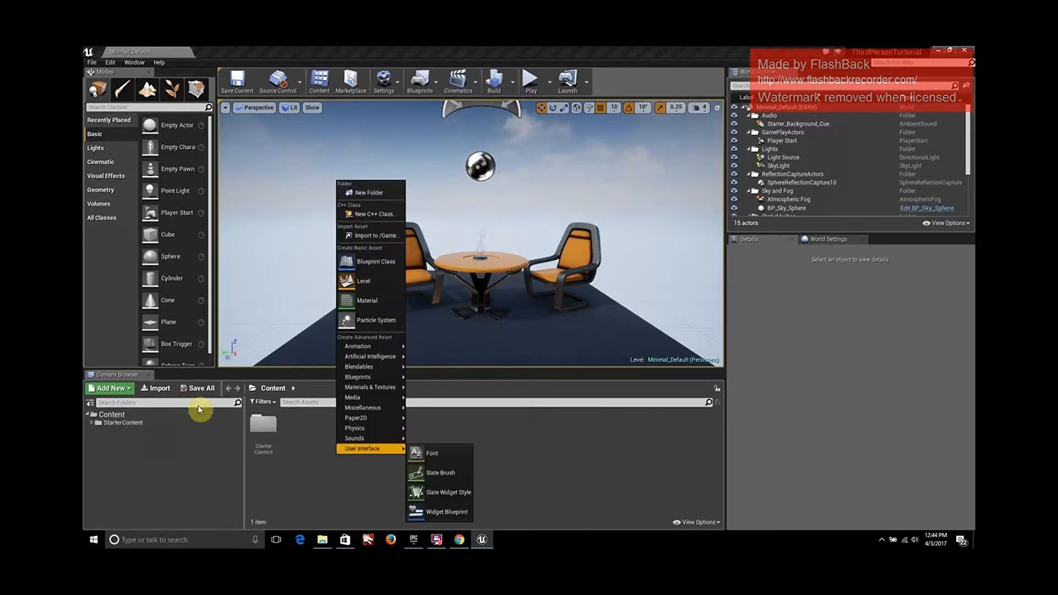
left_click(368, 192)
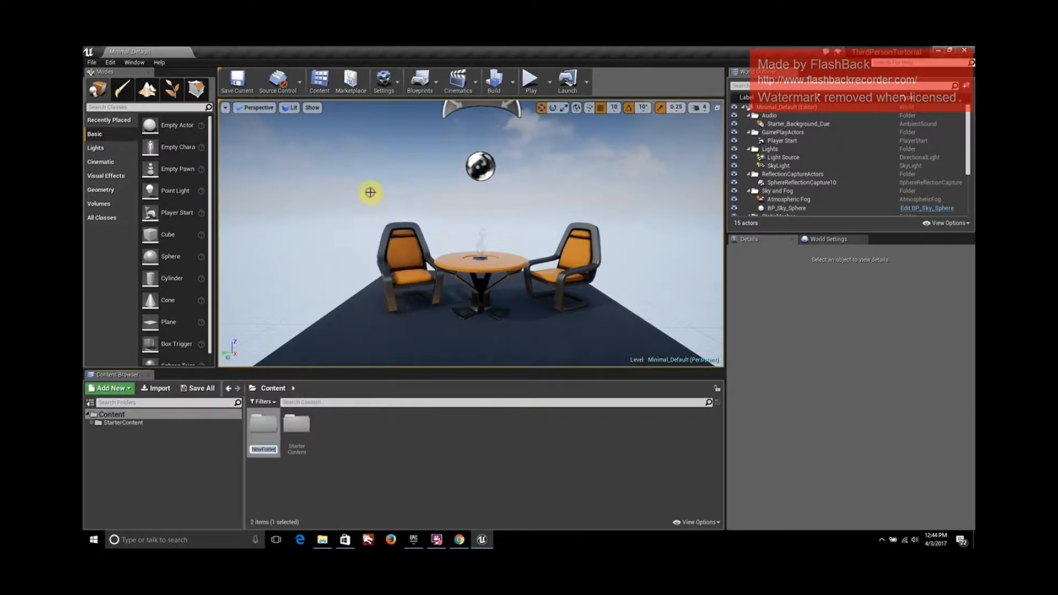
type("Characte")
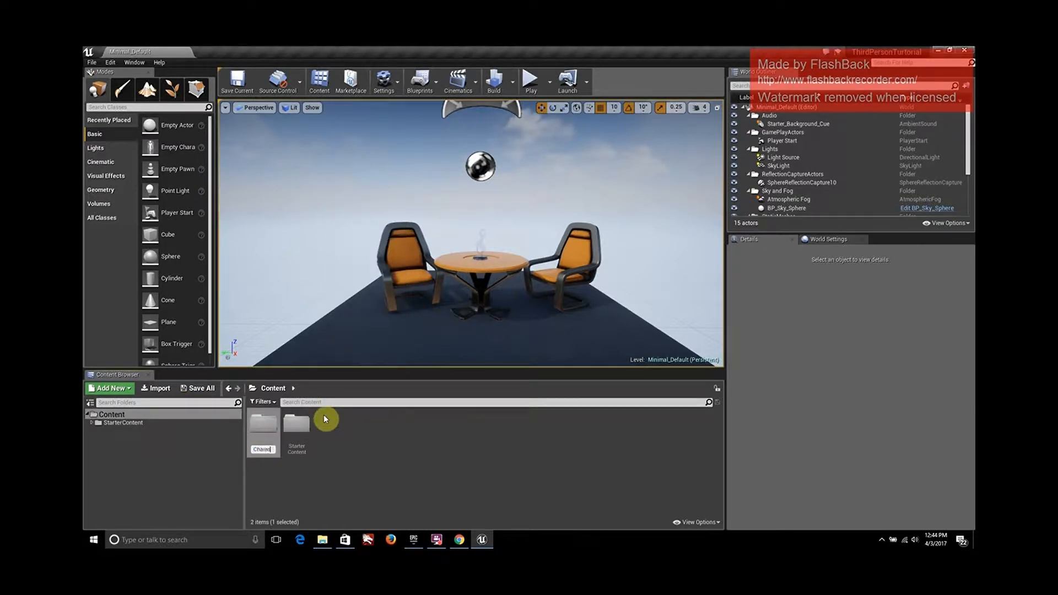
type("rs")
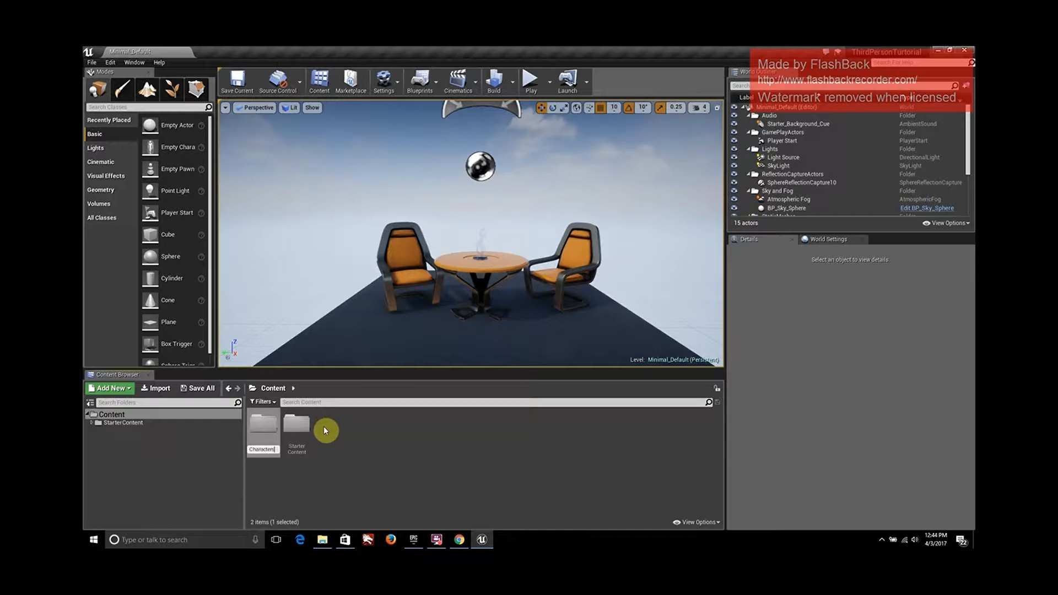
key("Return")
left_click(128, 423)
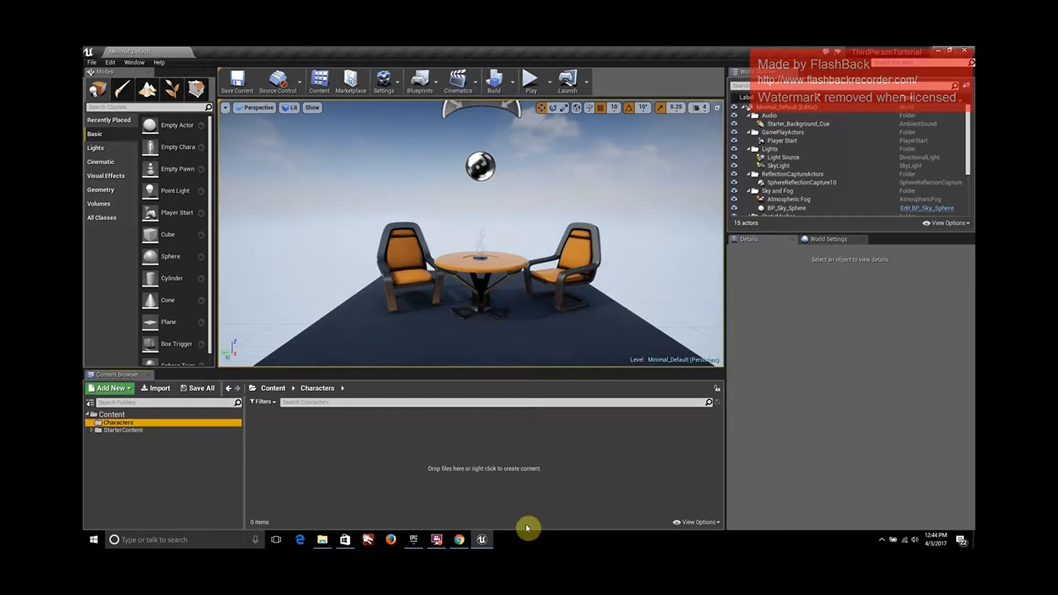
Bring SK_Mannequin.FBX from the downloaded FBX folder in File Explorer into the Characters folder for import.
left_click(324, 537)
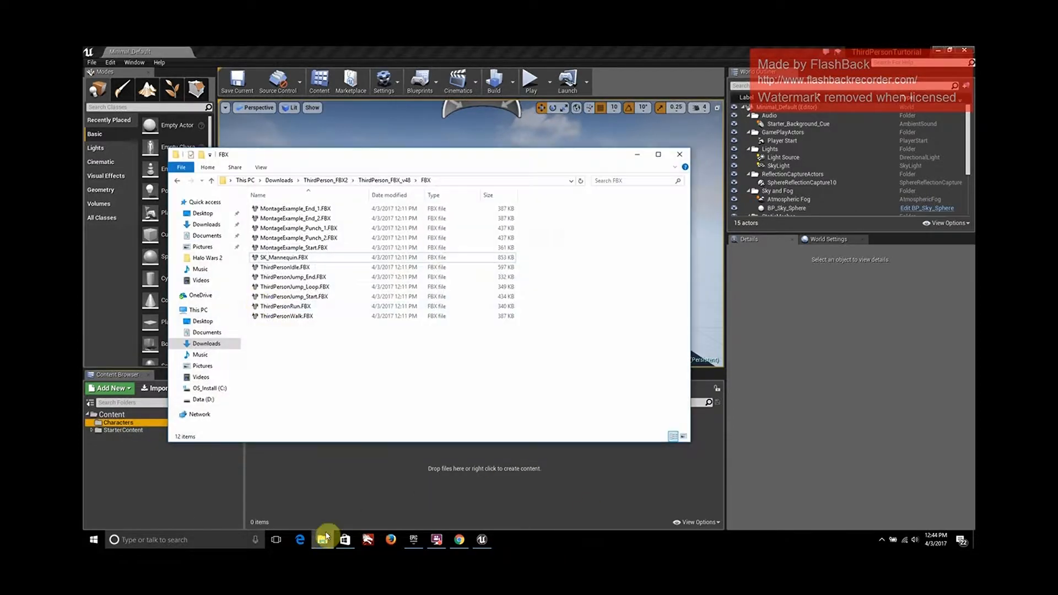
left_click_drag(331, 161, 557, 117)
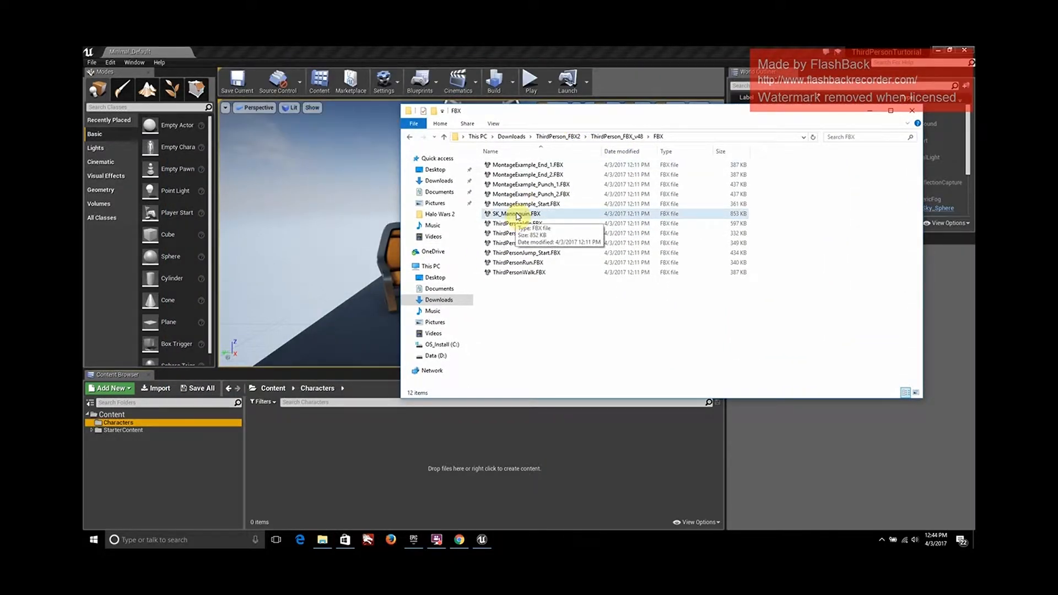
left_click_drag(518, 220, 378, 477)
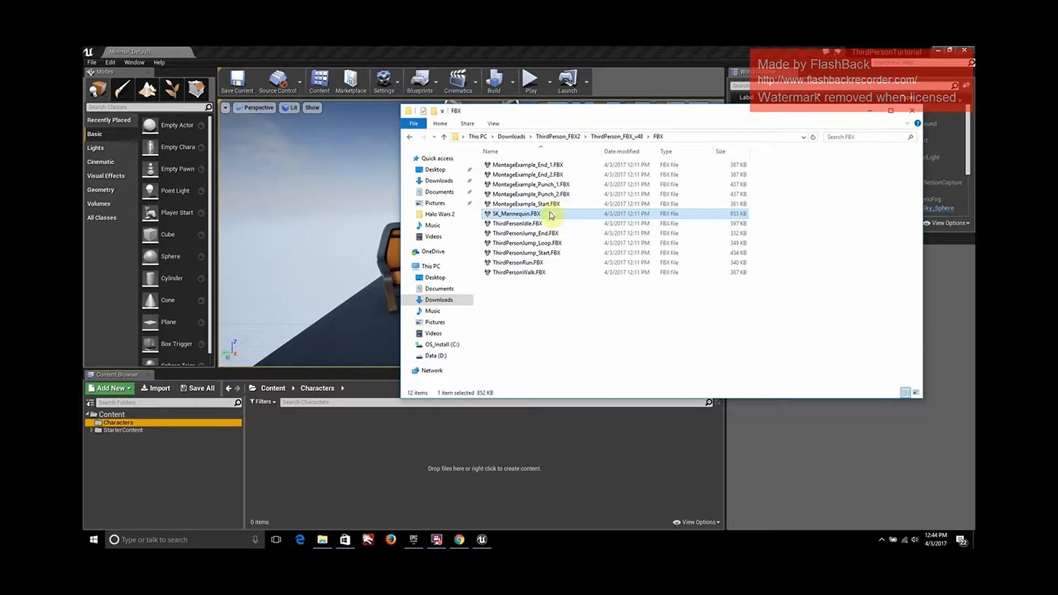
left_click_drag(549, 217, 374, 434)
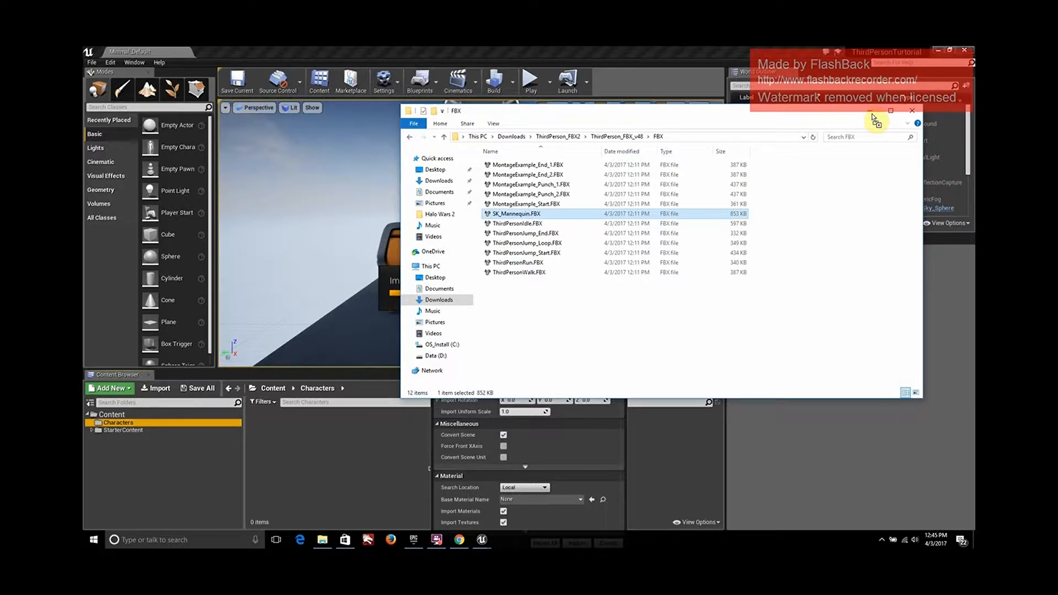
left_click(772, 471)
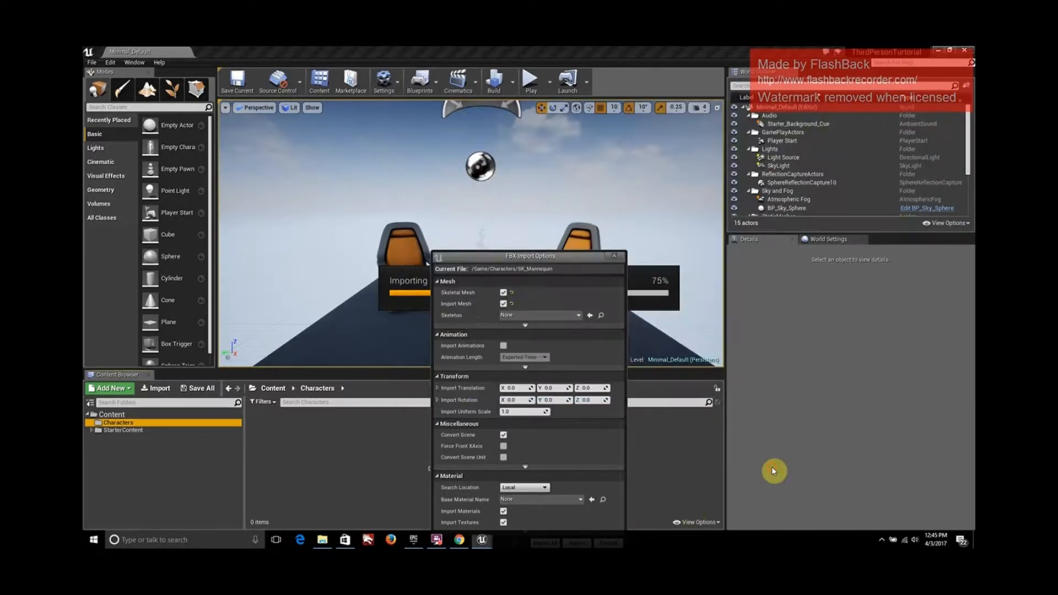
Import the mannequin as a skeletal mesh with the default FBX options and close the message log.
left_click_drag(546, 263, 540, 151)
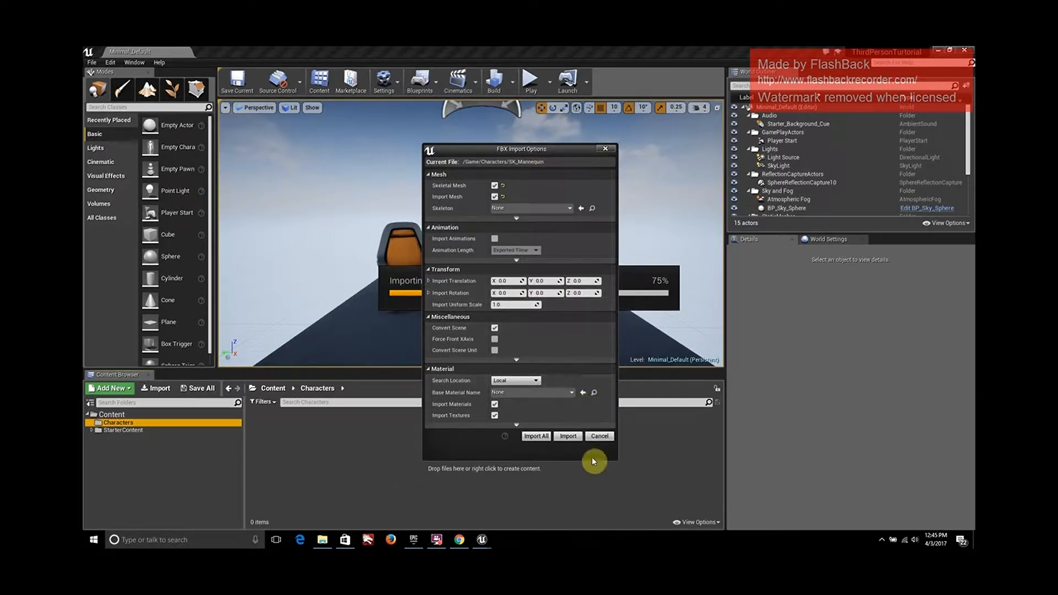
left_click(533, 436)
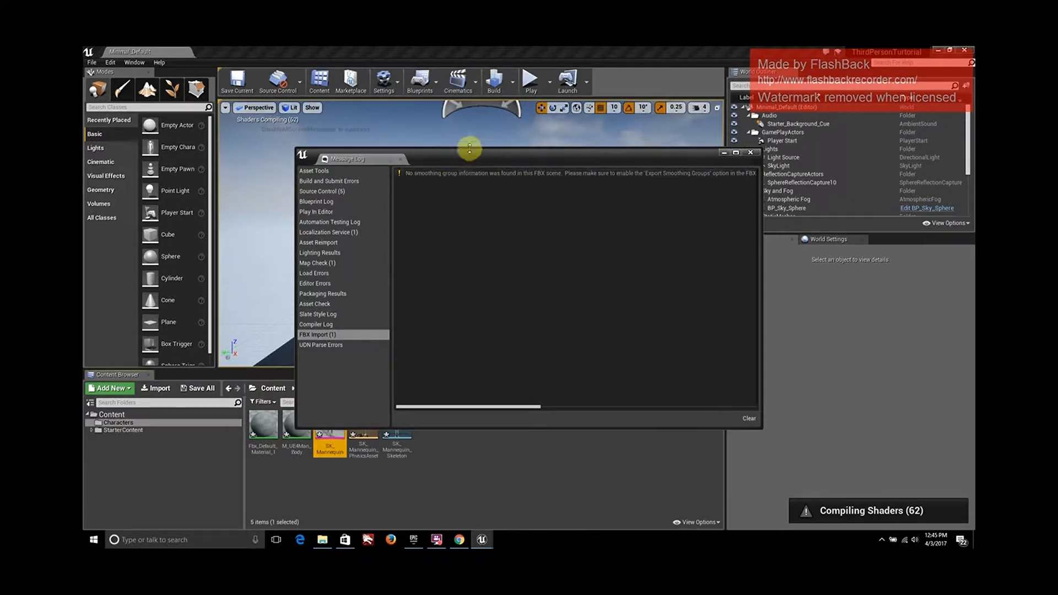
left_click_drag(469, 157, 405, 152)
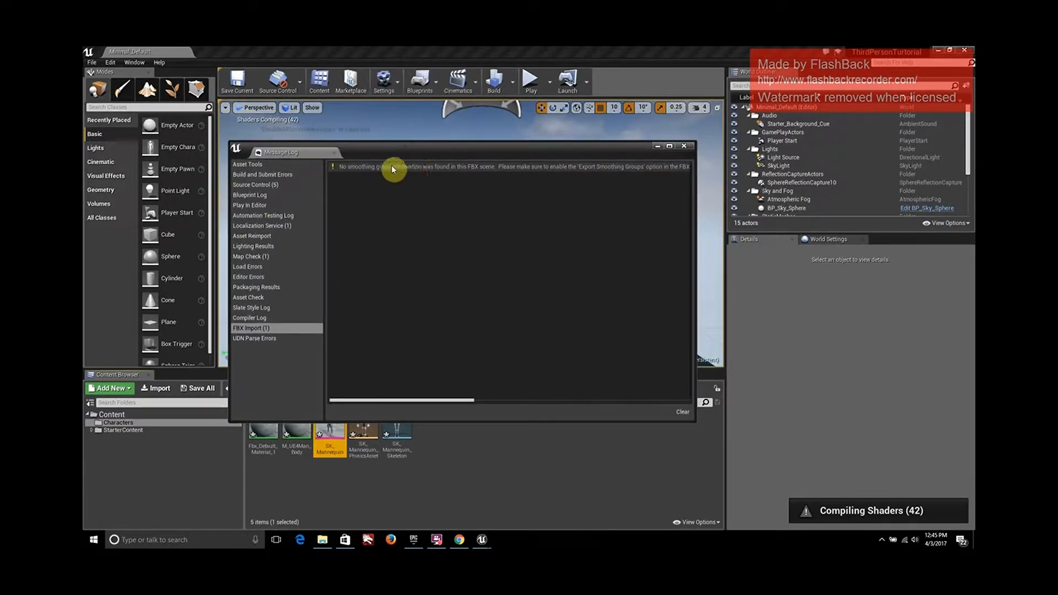
left_click(679, 147)
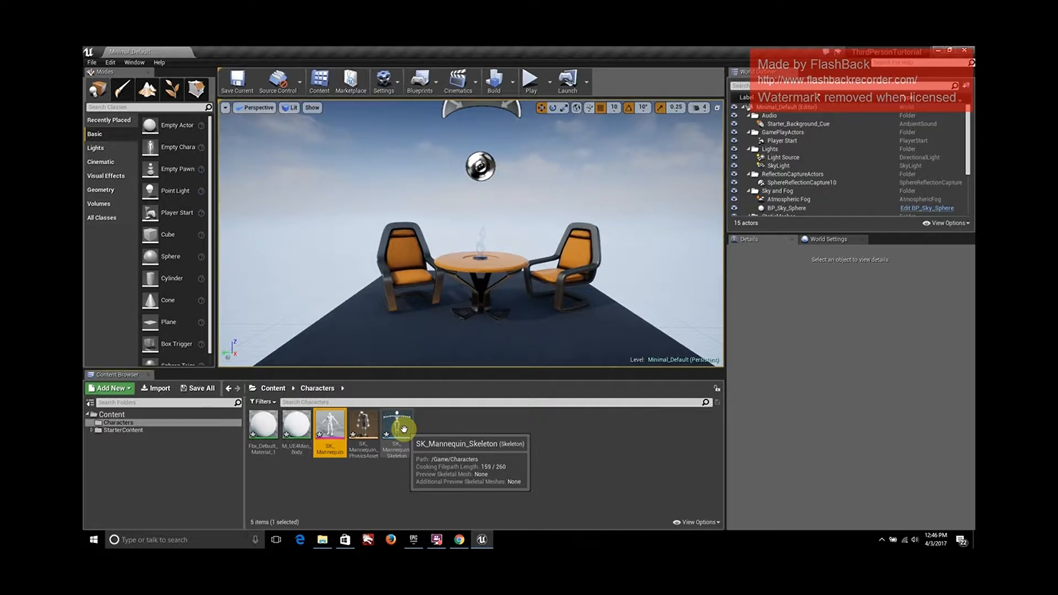
left_click(542, 477)
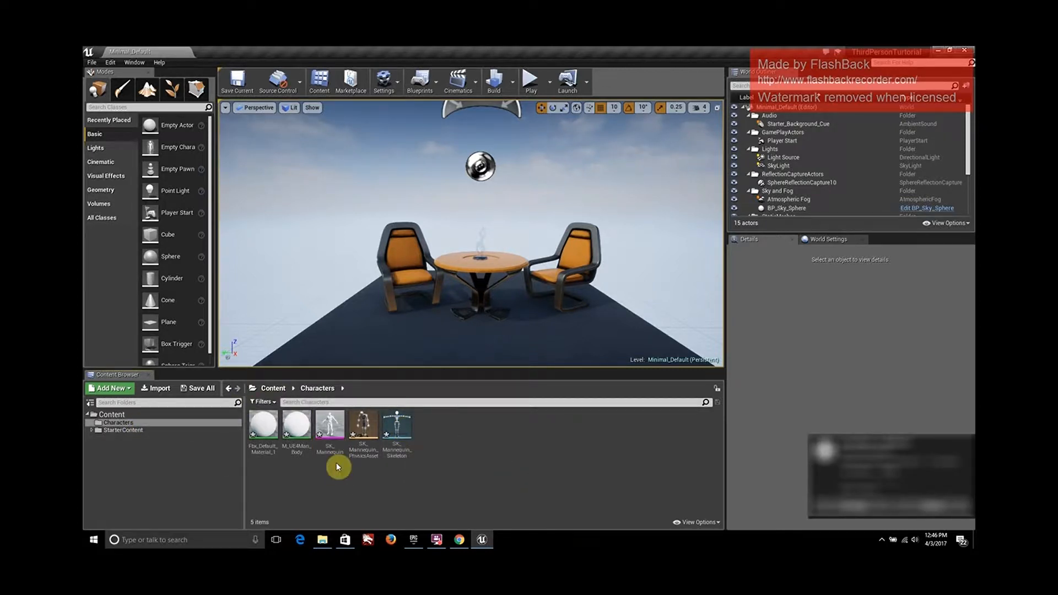
right_click(341, 481)
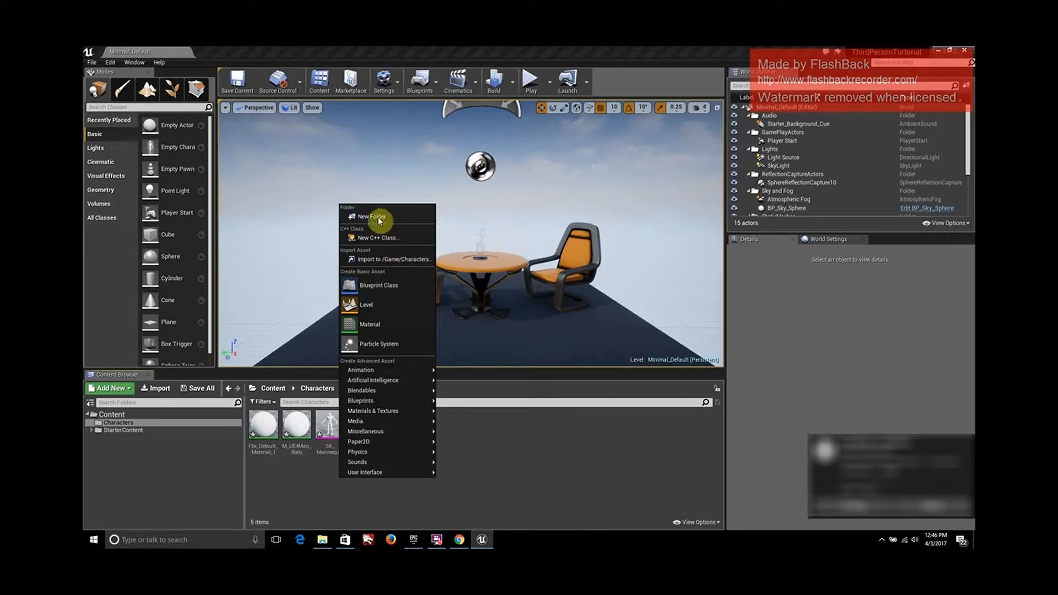
left_click(170, 447)
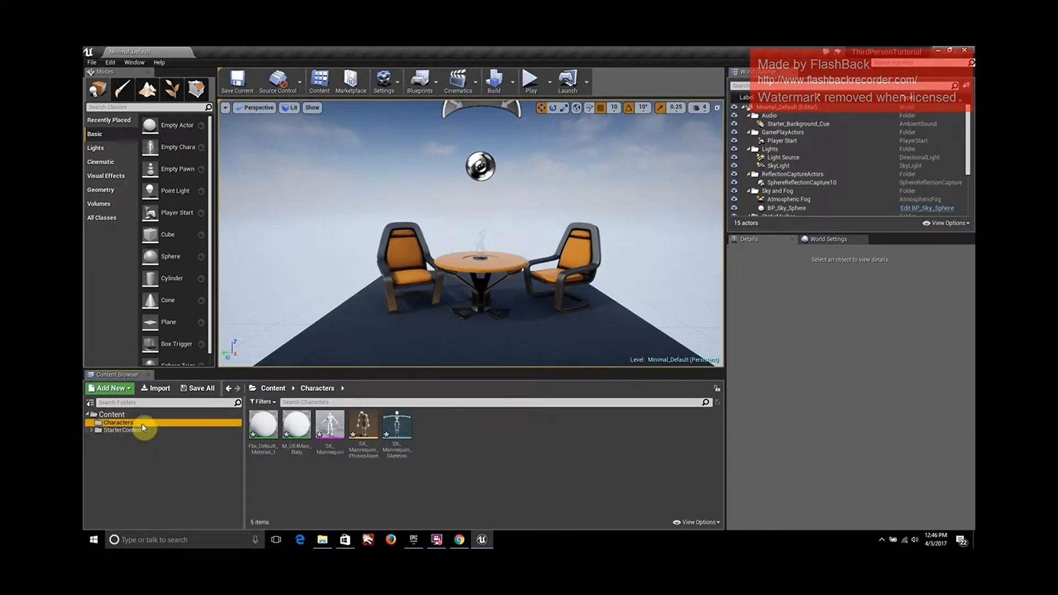
Create a folder named Animations directly under the Content folder.
right_click(128, 417)
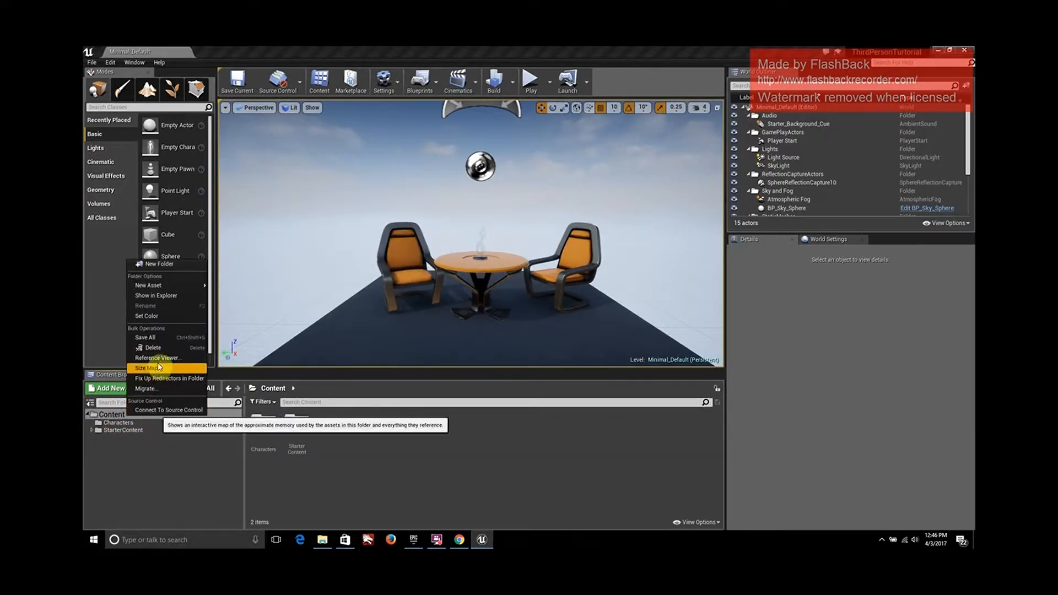
left_click(150, 264)
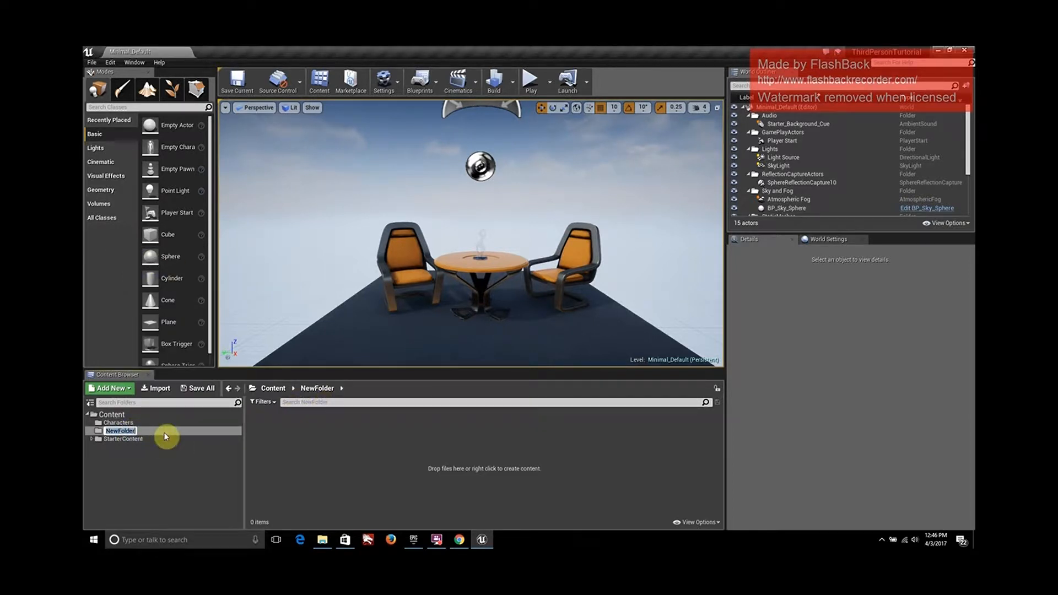
type("Ani")
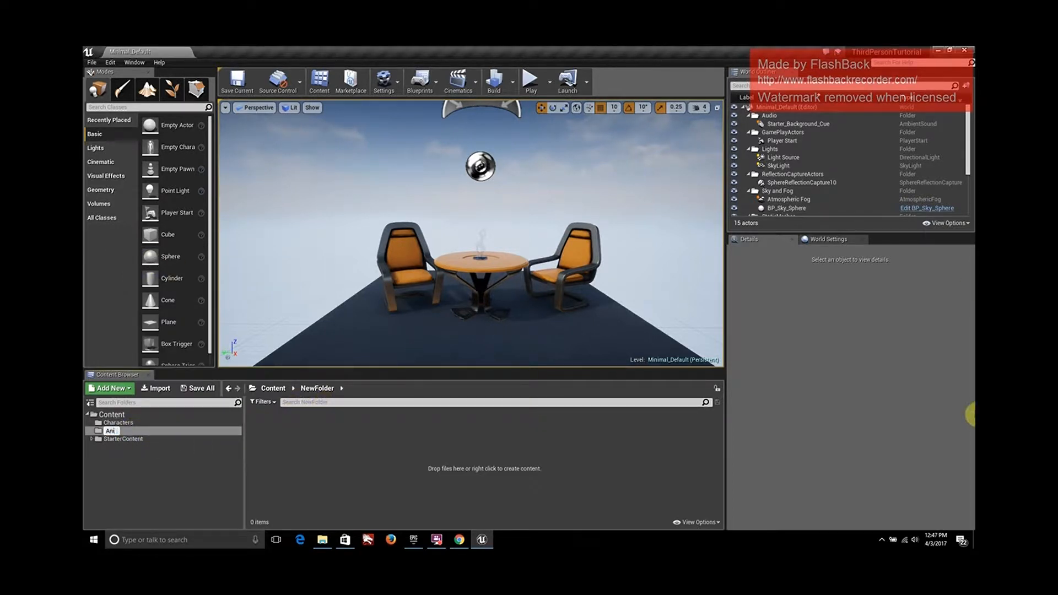
type("mations")
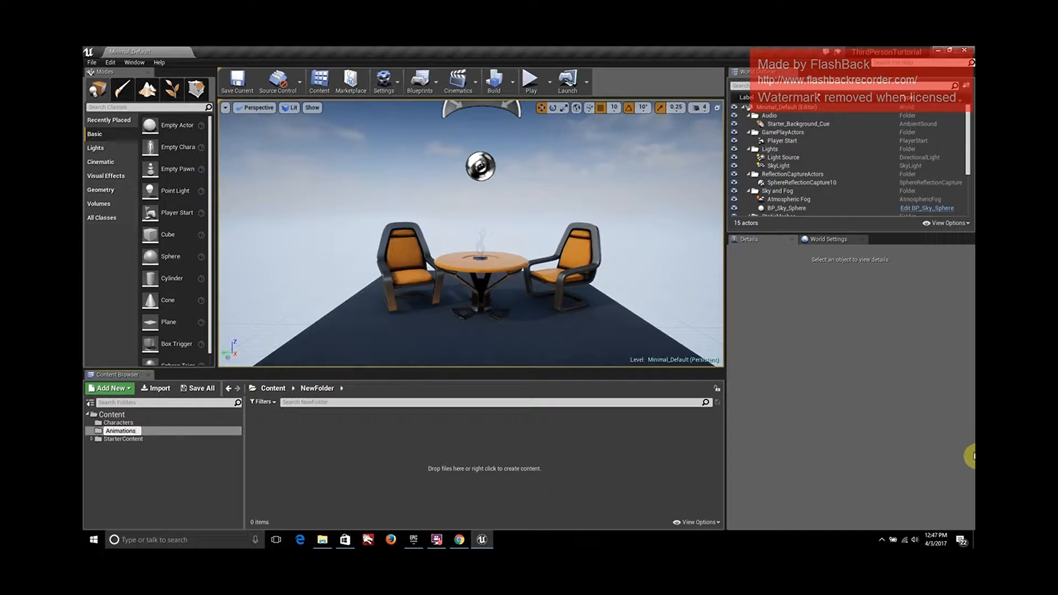
key("Return")
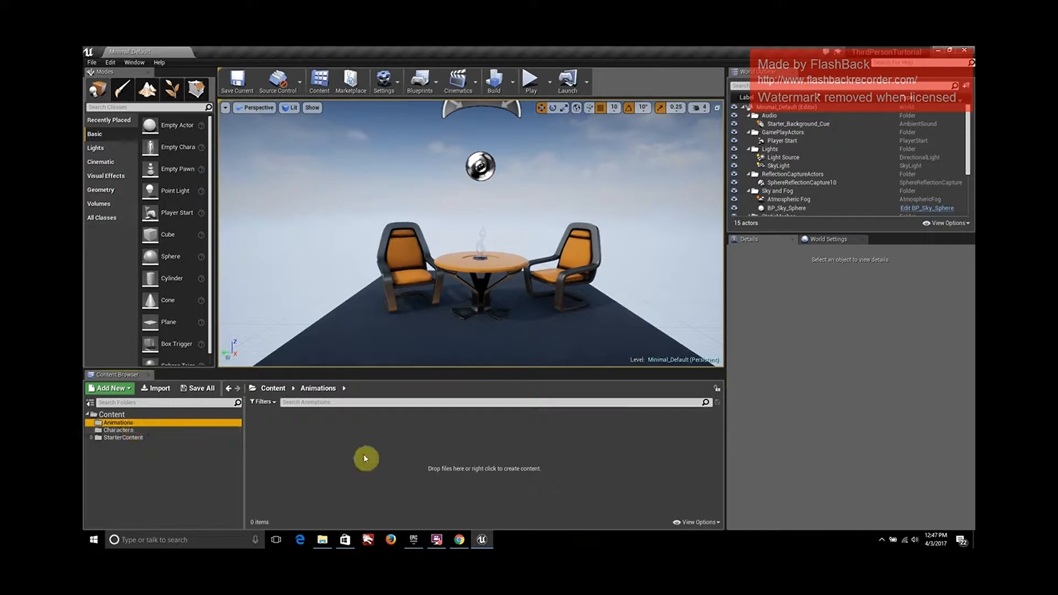
Bring all the FBX files except SK_Mannequin.FBX from File Explorer into the Animations folder for import.
left_click(322, 539)
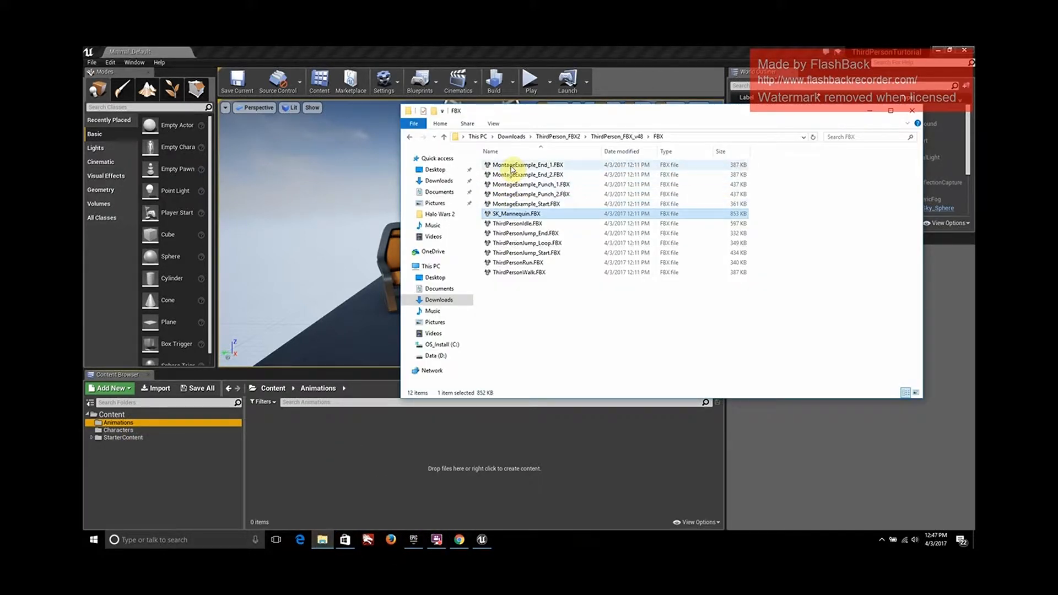
left_click(511, 168)
left_click(530, 272, "shift")
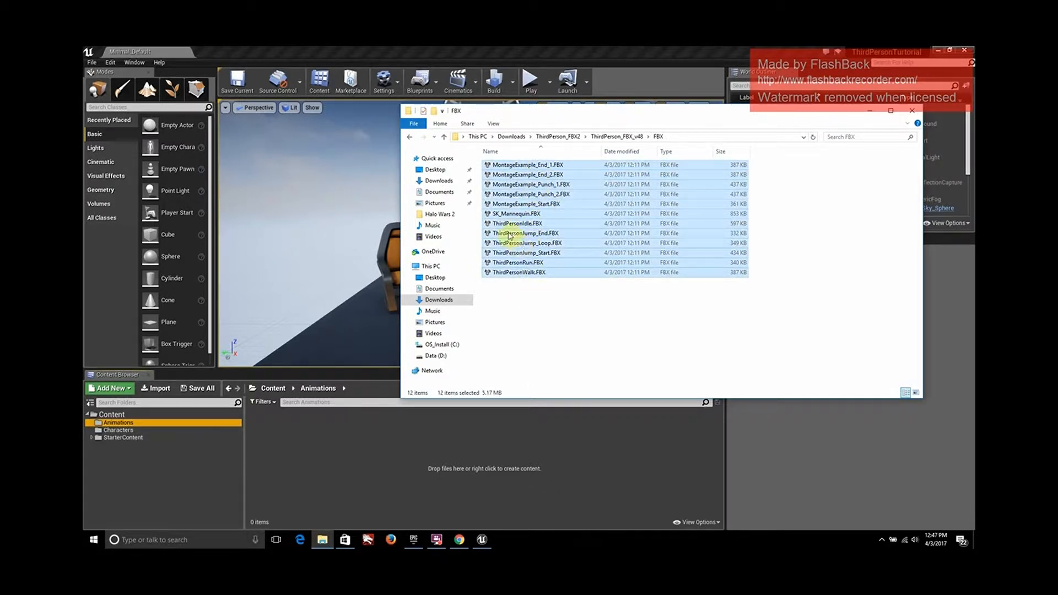
left_click(532, 215, "ctrl")
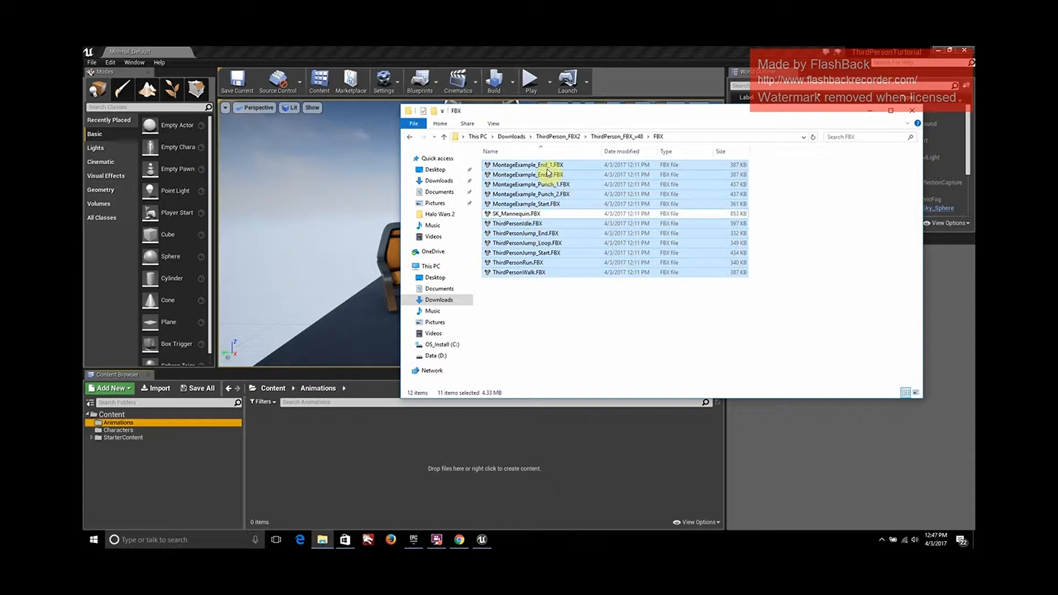
left_click_drag(548, 172, 480, 471)
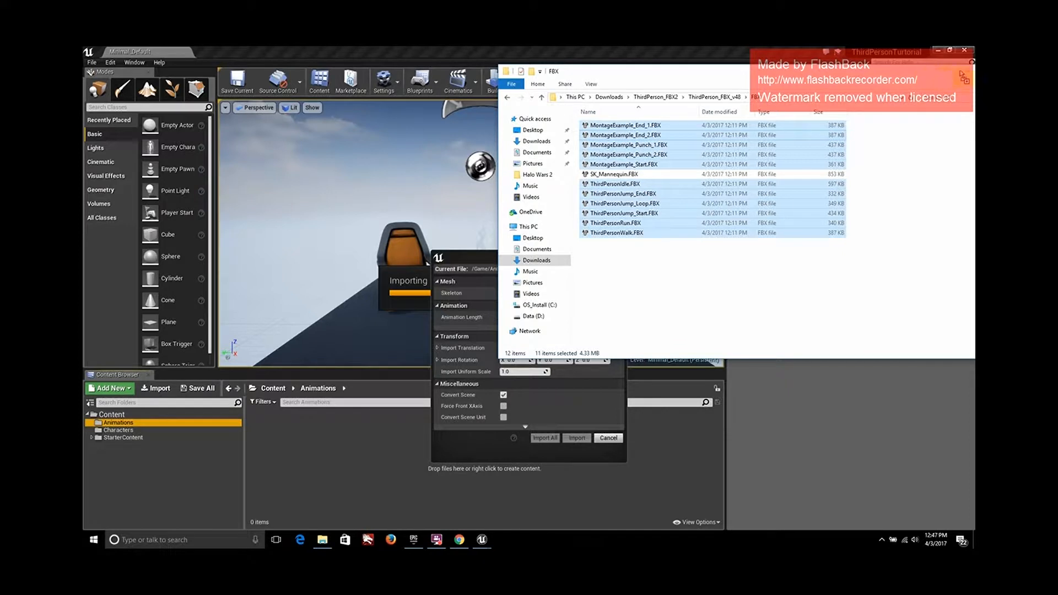
left_click(534, 451)
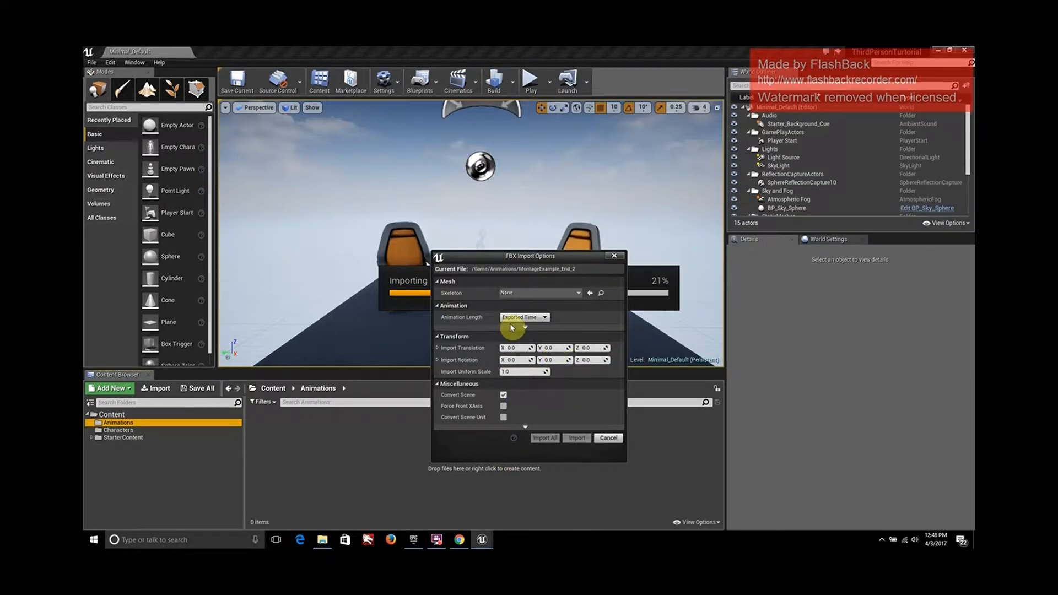
Assign SK_Mannequin_Skeleton as the skeleton, import all the animations with it and close the message log.
left_click(550, 292)
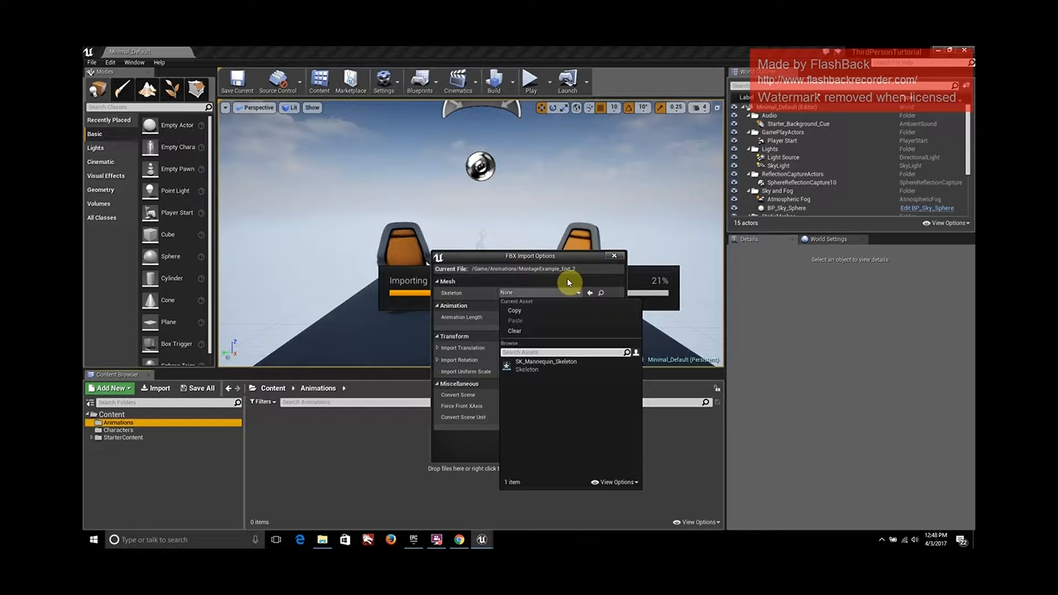
left_click(559, 361)
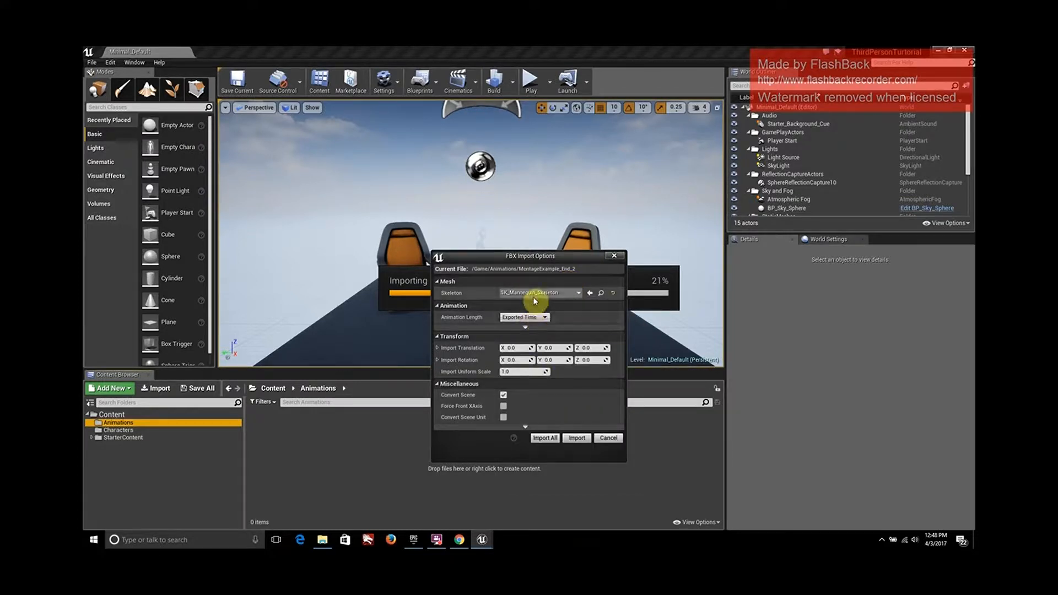
mouse_move(455, 297)
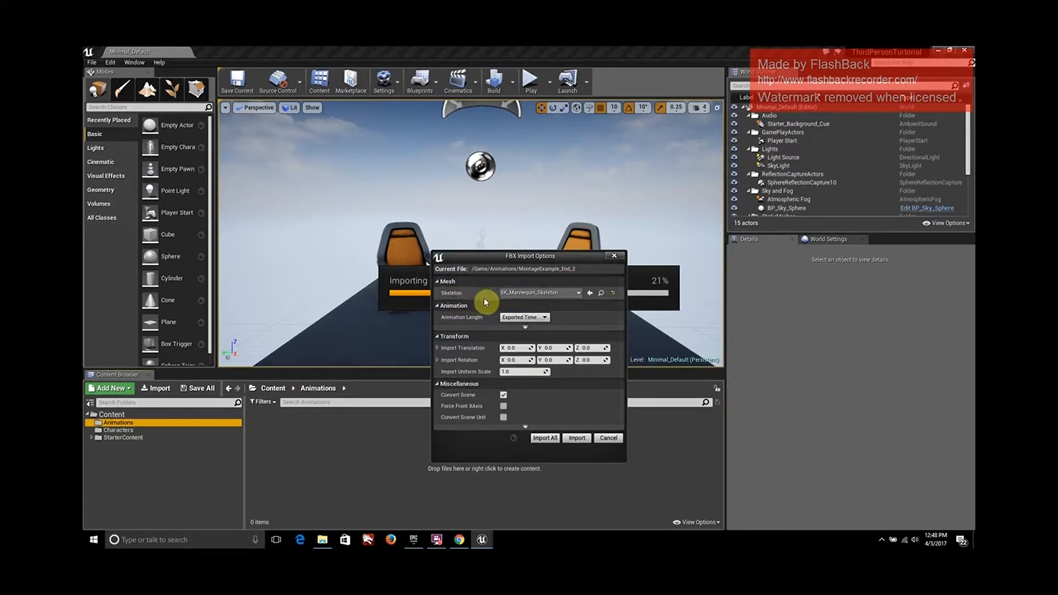
left_click(544, 438)
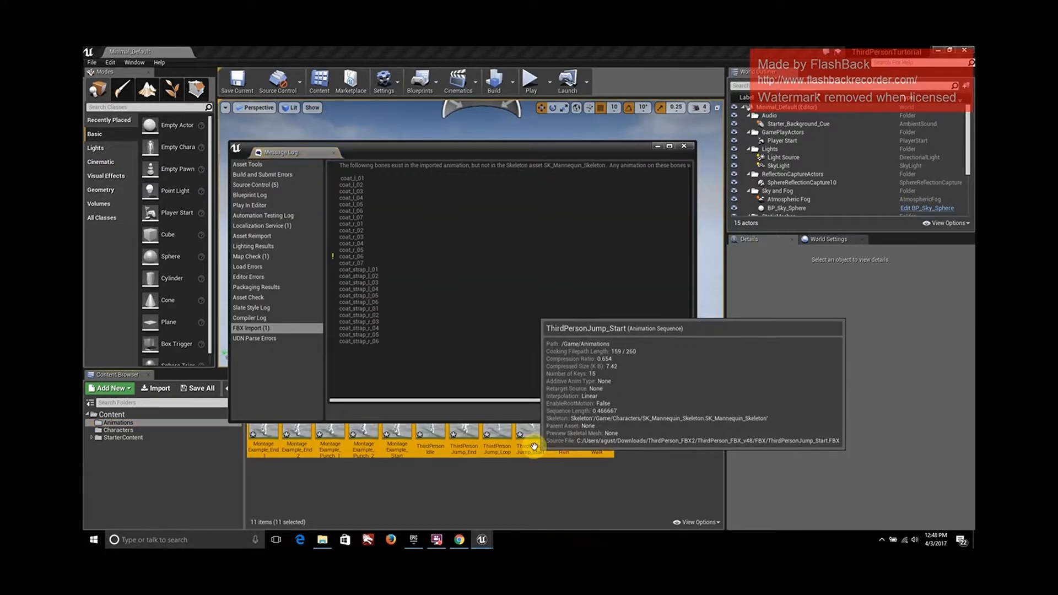
mouse_move(424, 290)
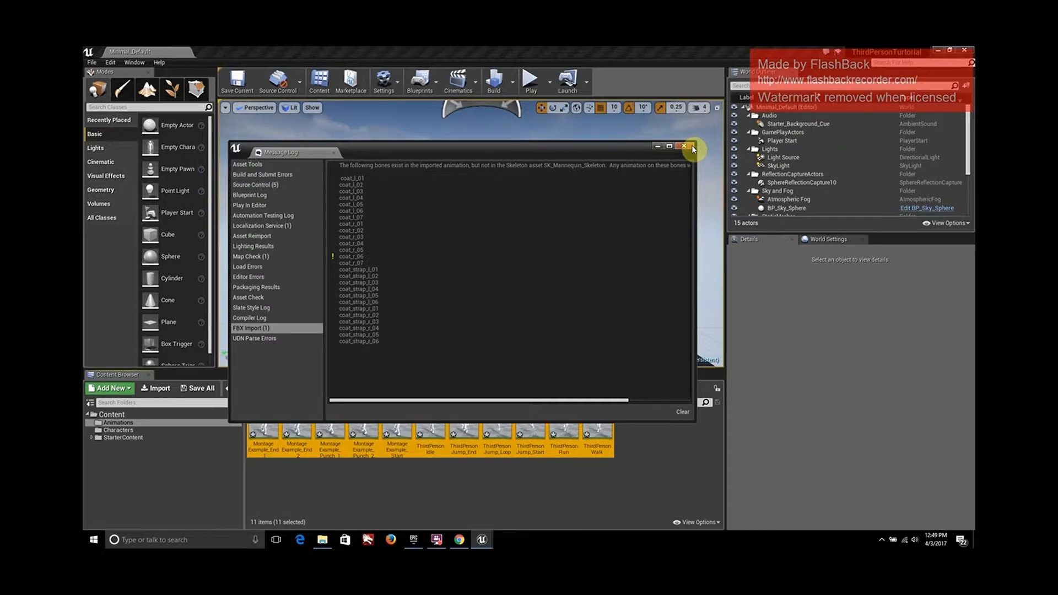
left_click(691, 145)
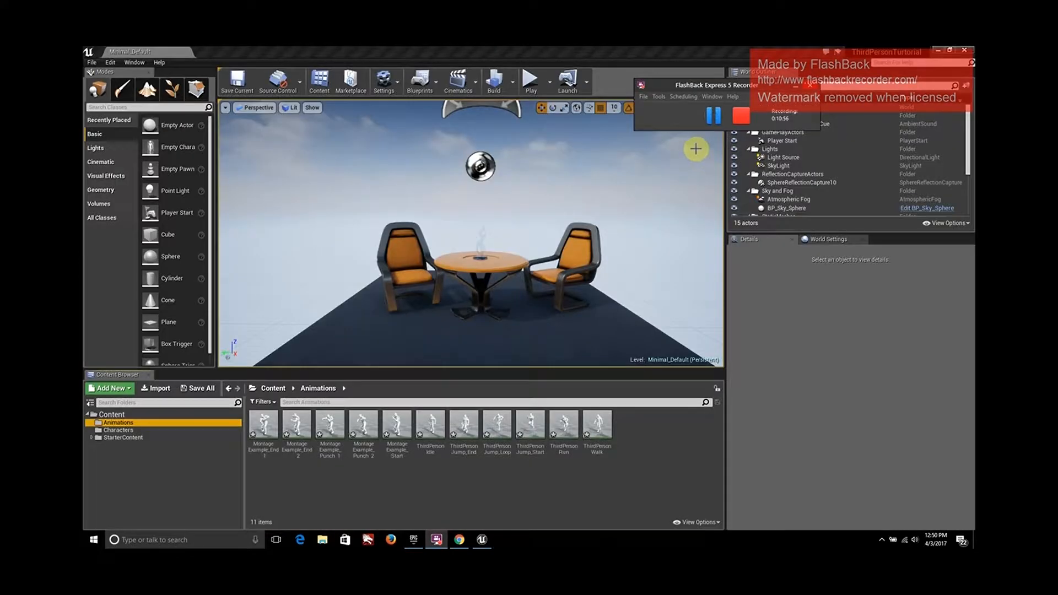
Open the ThirdPersonIdle animation in the animation editor to preview it.
left_click(624, 476)
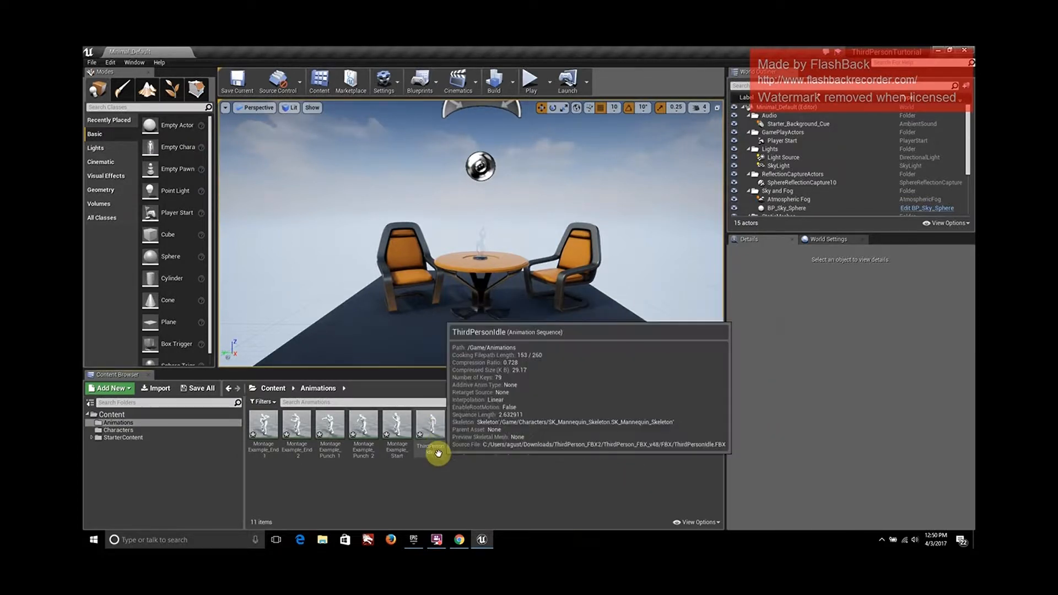
left_click(434, 431)
double_click(434, 431)
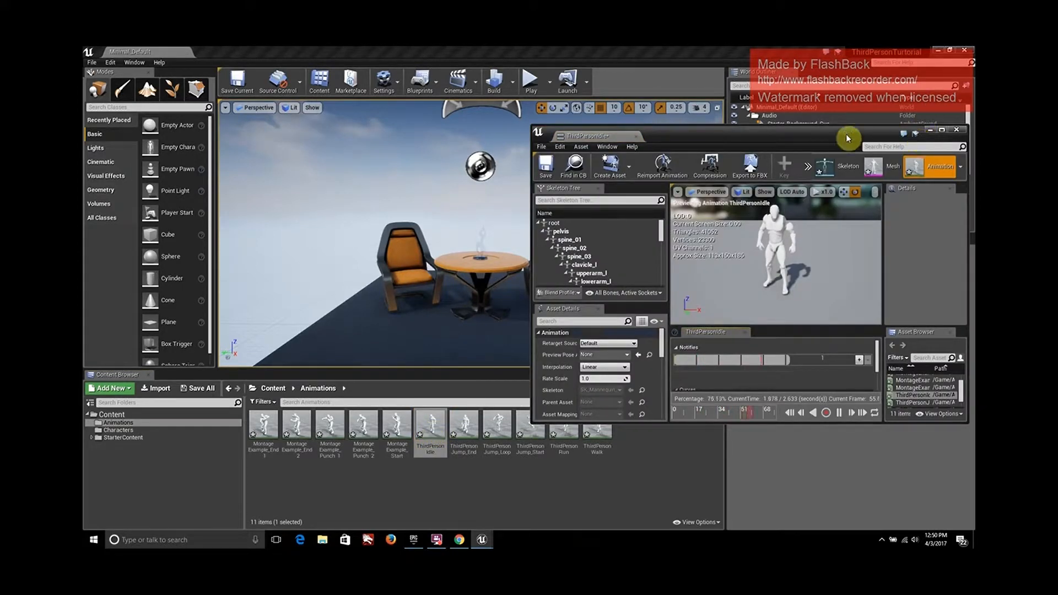
Preview the imported ThirdPersonWalk, ThirdPersonRun, ThirdPersonJump_Start, ThirdPersonJump_End and ThirdPersonIdle animations in the enlarged animation editor, and close the editor.
double_click(602, 137)
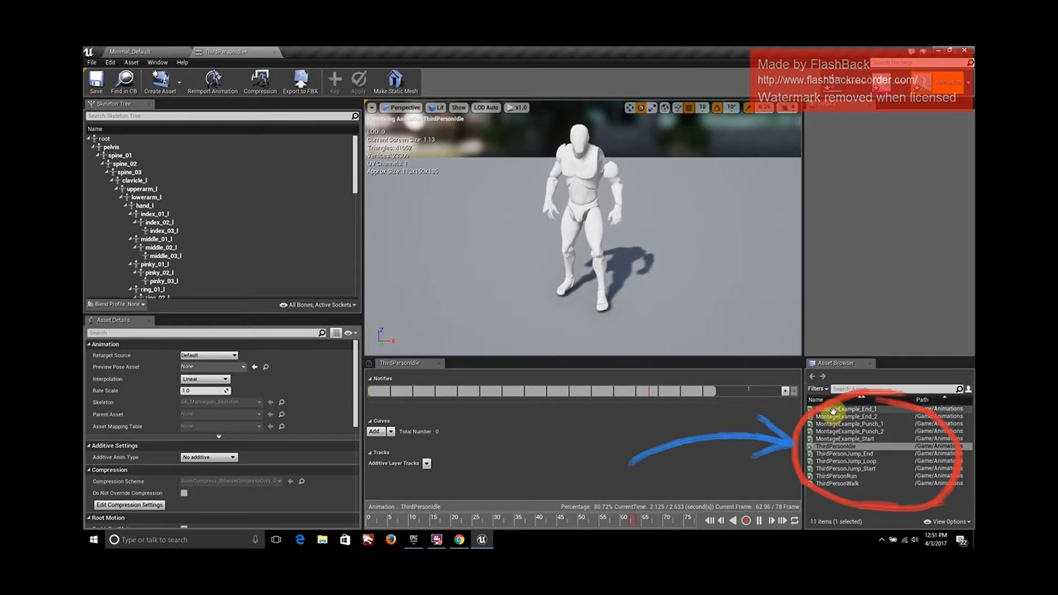
mouse_move(832, 411)
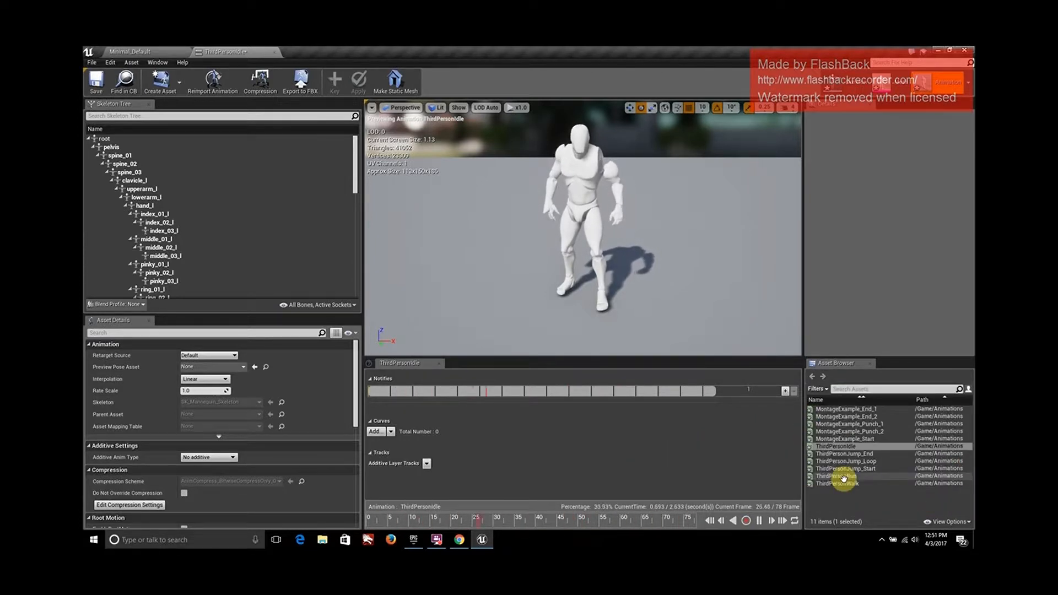
mouse_move(847, 483)
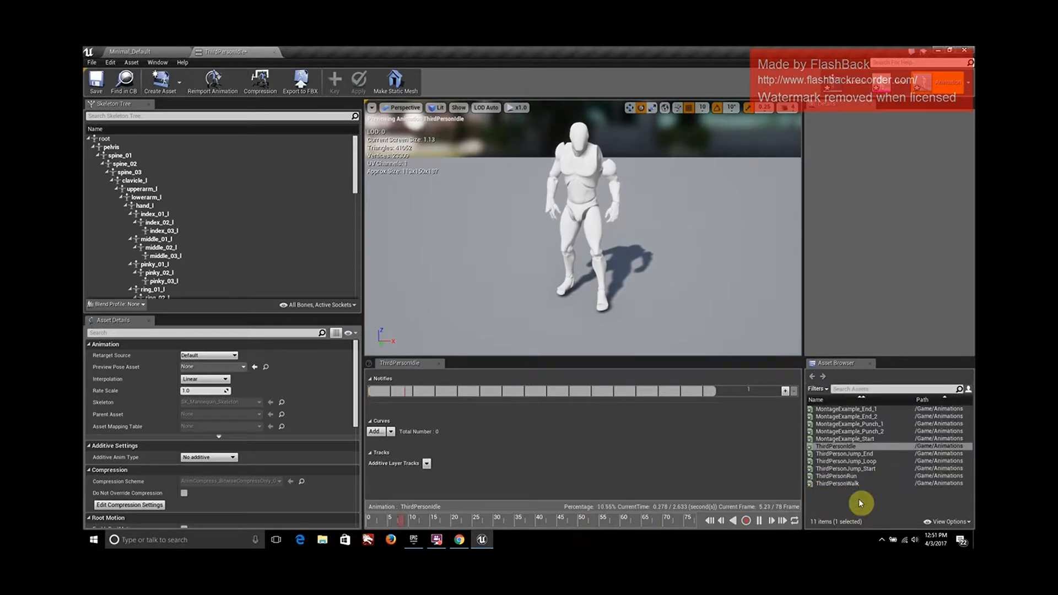
double_click(844, 481)
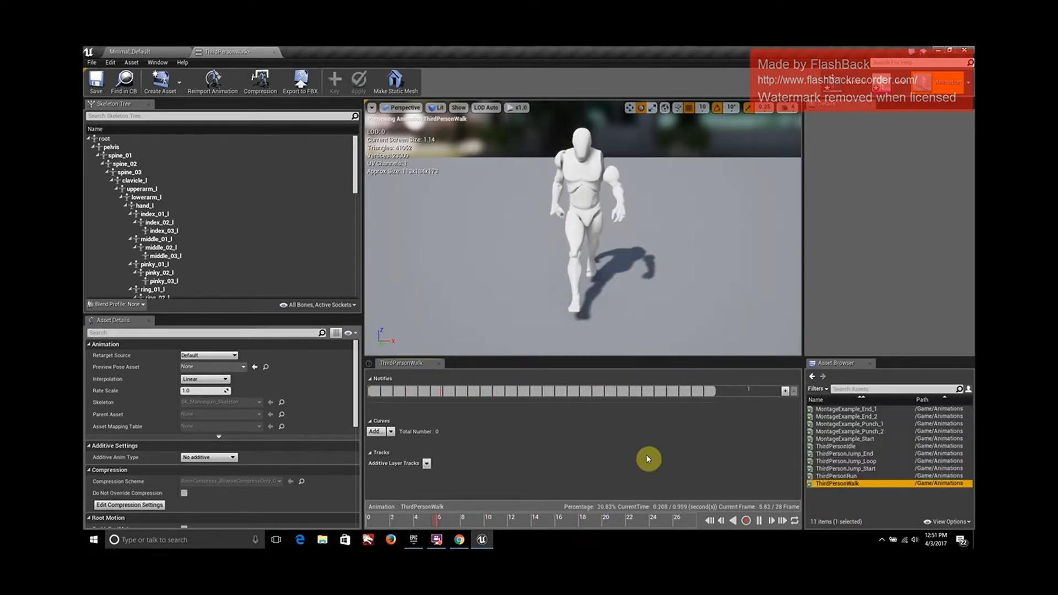
double_click(854, 476)
double_click(873, 469)
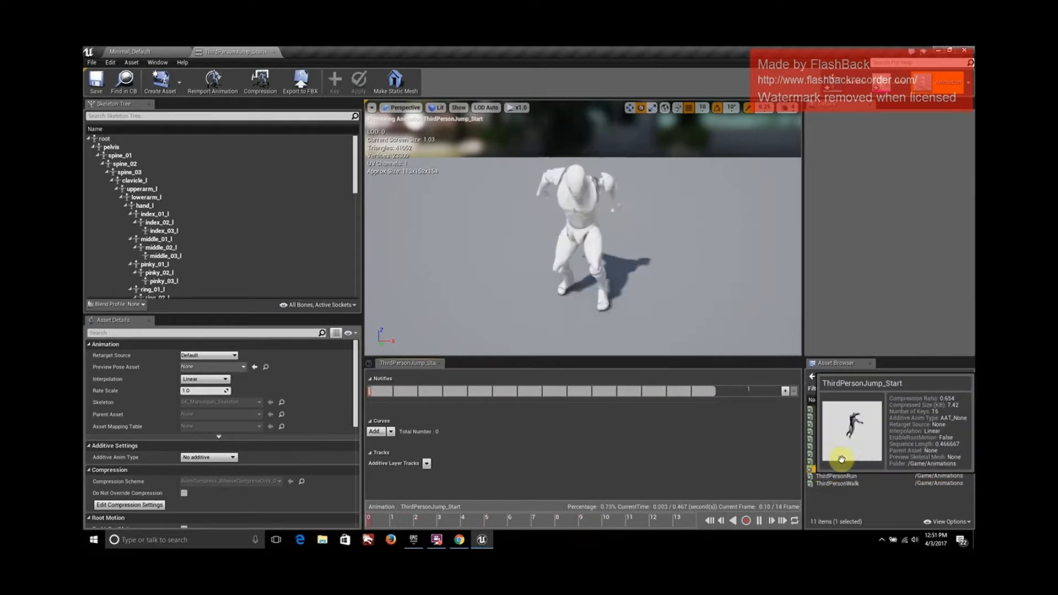
double_click(848, 454)
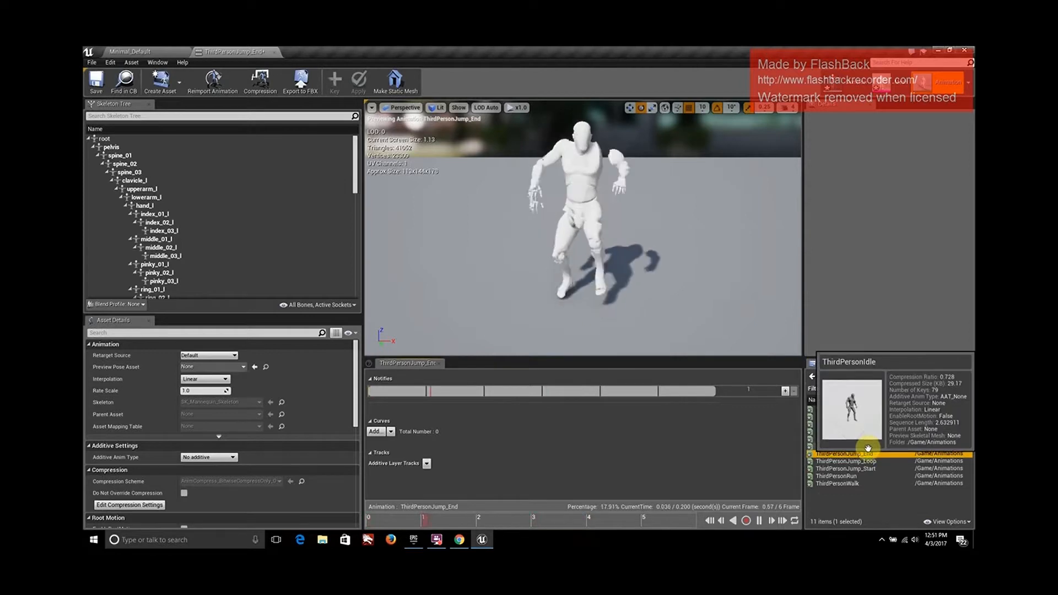
double_click(850, 447)
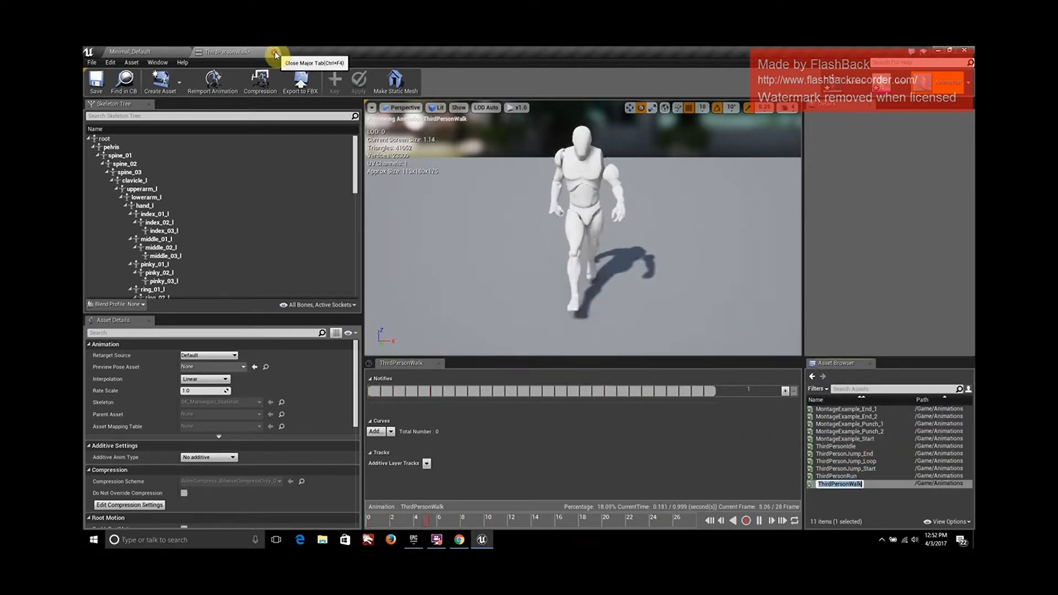
left_click(273, 53)
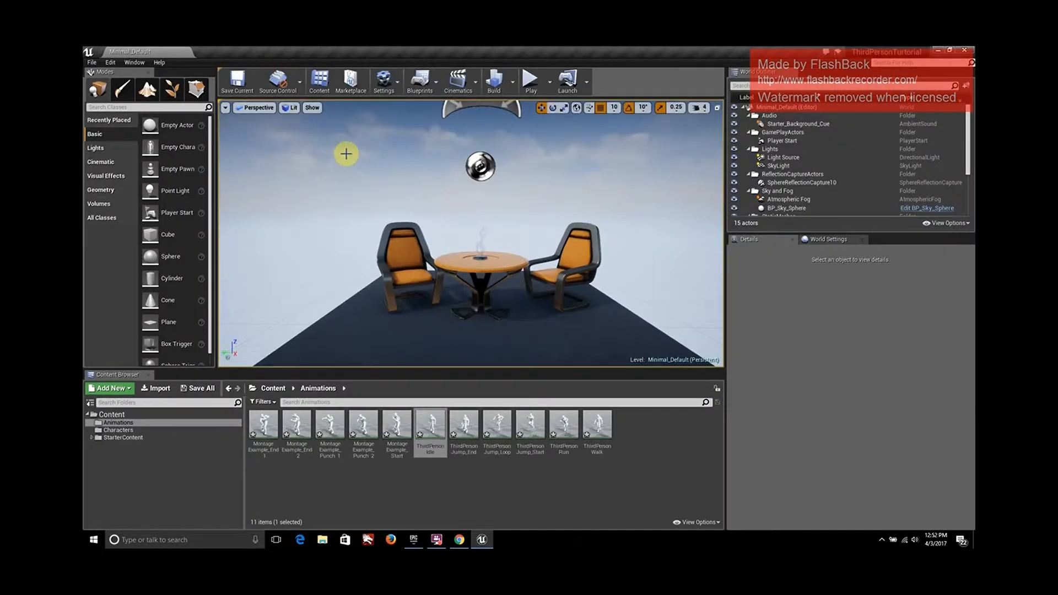
Show the Characters folder's contents and open the engine's Input page in the Project Settings.
left_click(118, 431)
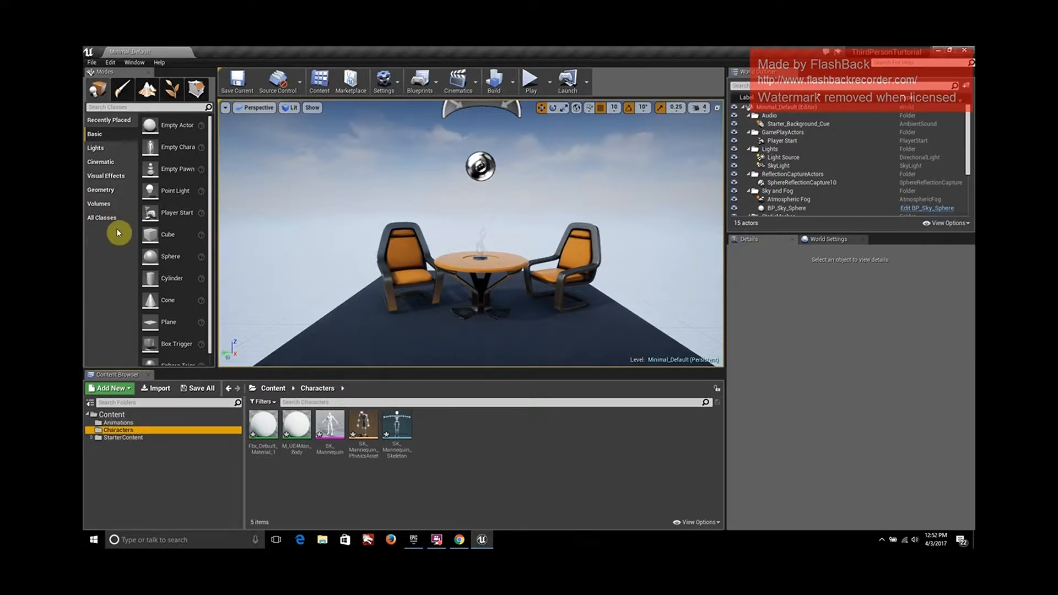
left_click(91, 62)
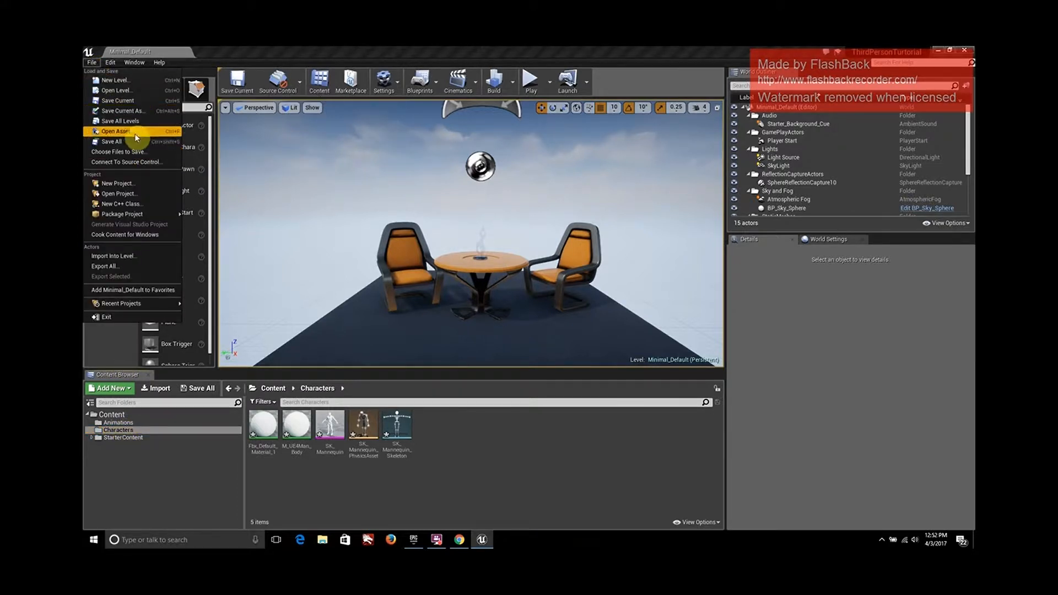
left_click(111, 63)
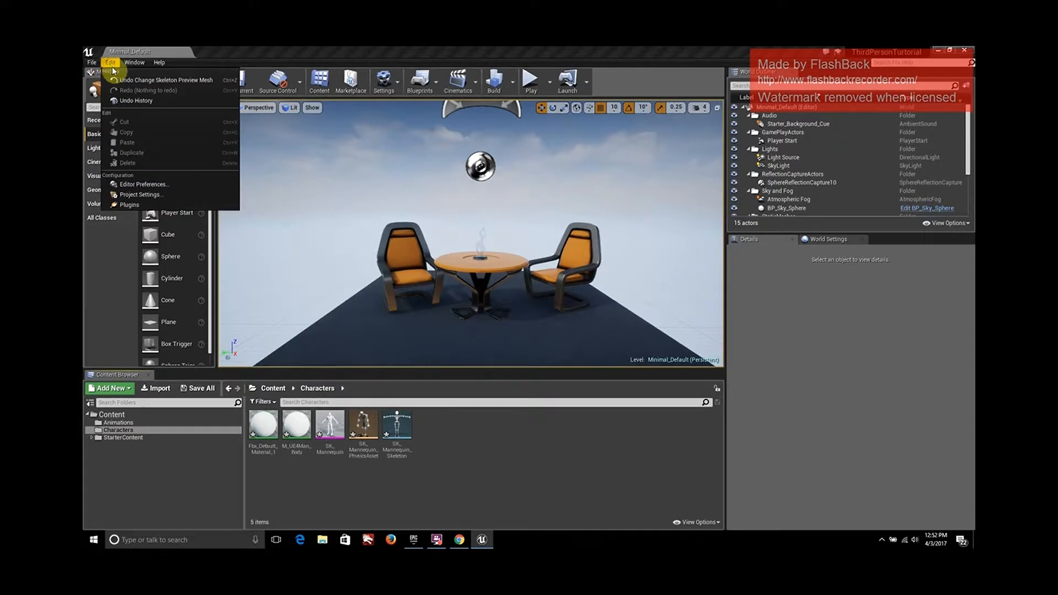
left_click(150, 195)
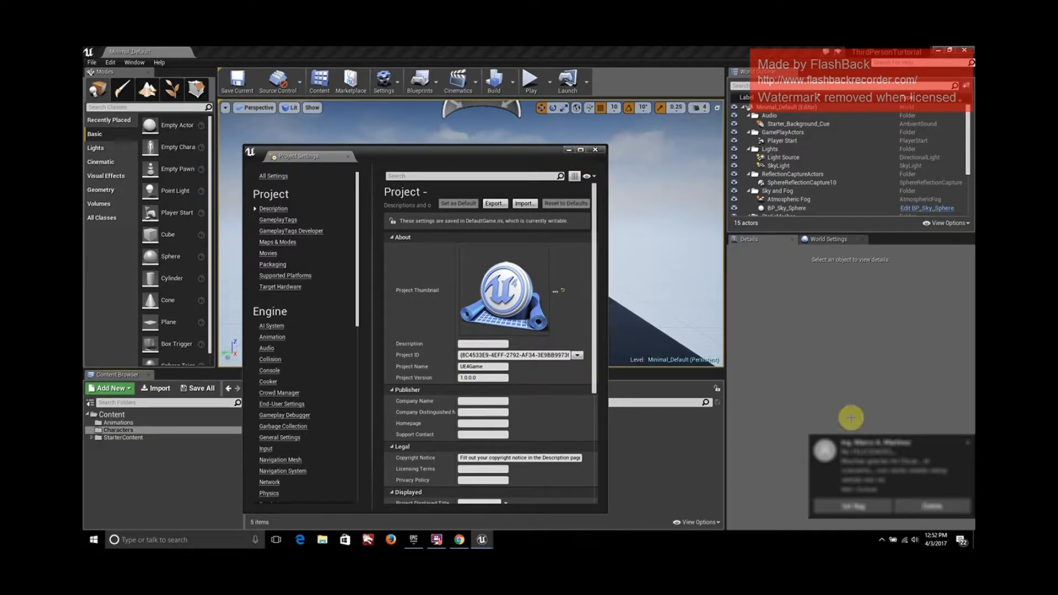
left_click(968, 447)
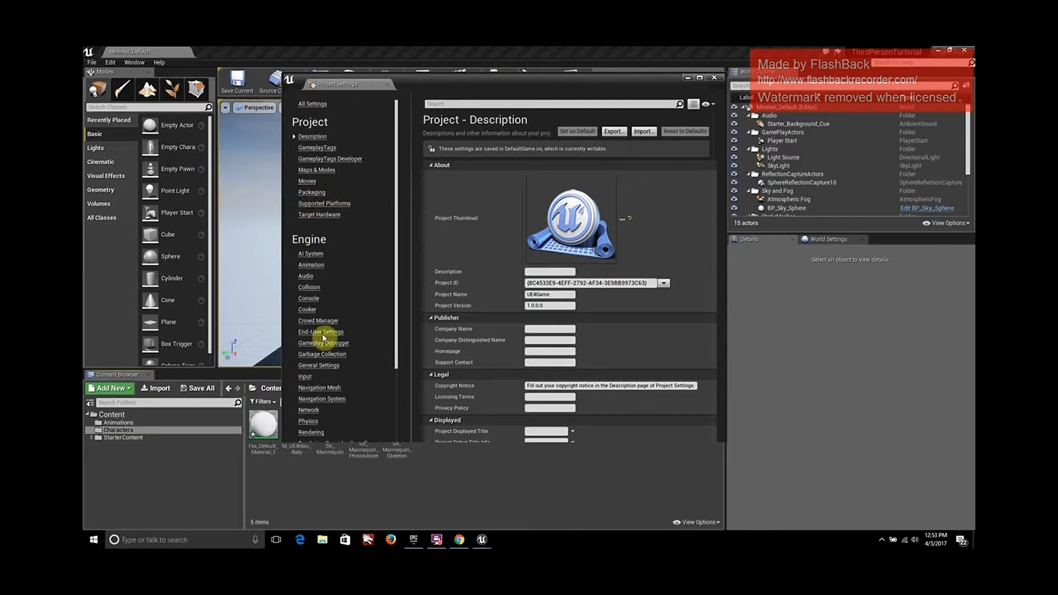
scroll(342, 354, "down", 3)
scroll(358, 342, "down", 4)
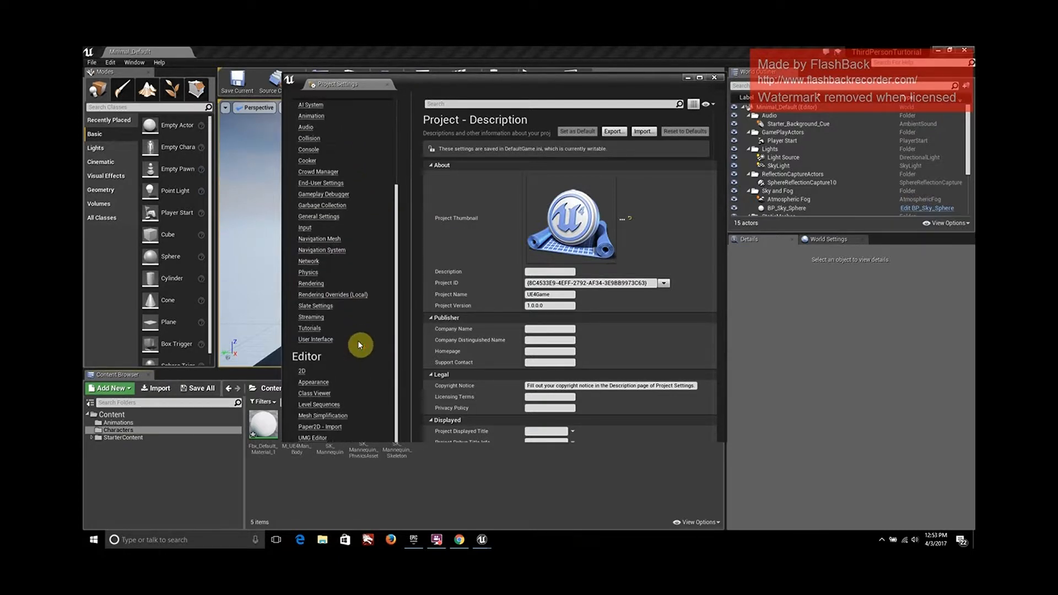
scroll(353, 320, "up", 6)
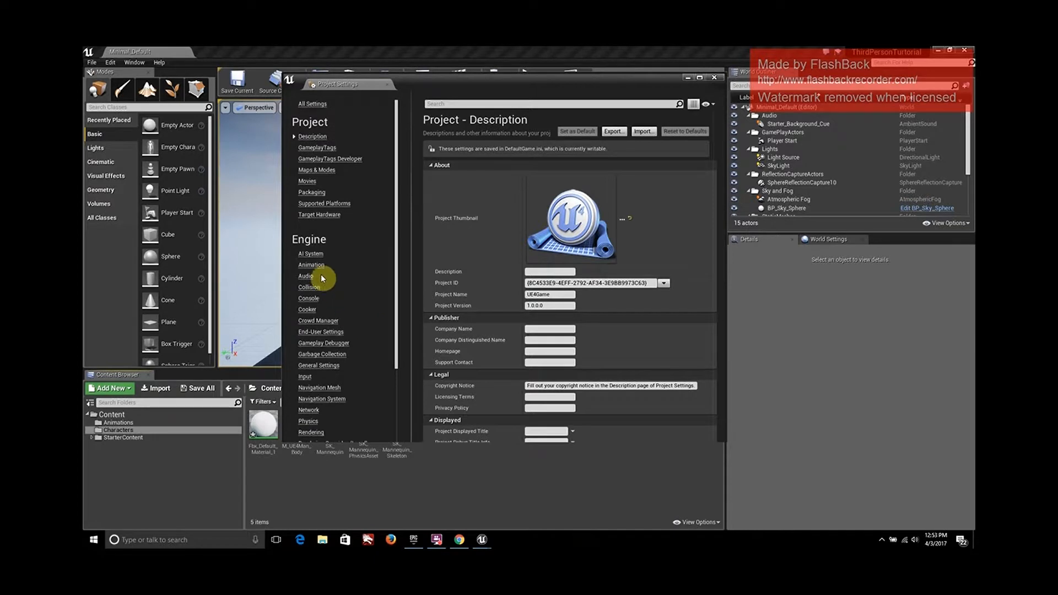
left_click(306, 377)
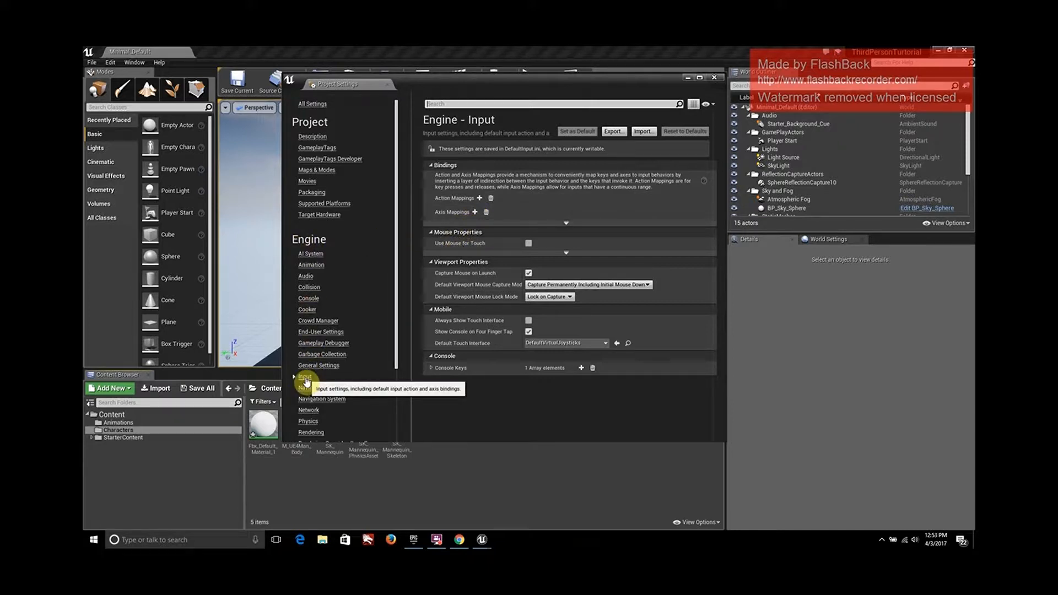
Add a new axis mapping to the input bindings and name it MoveForward.
left_click(475, 213)
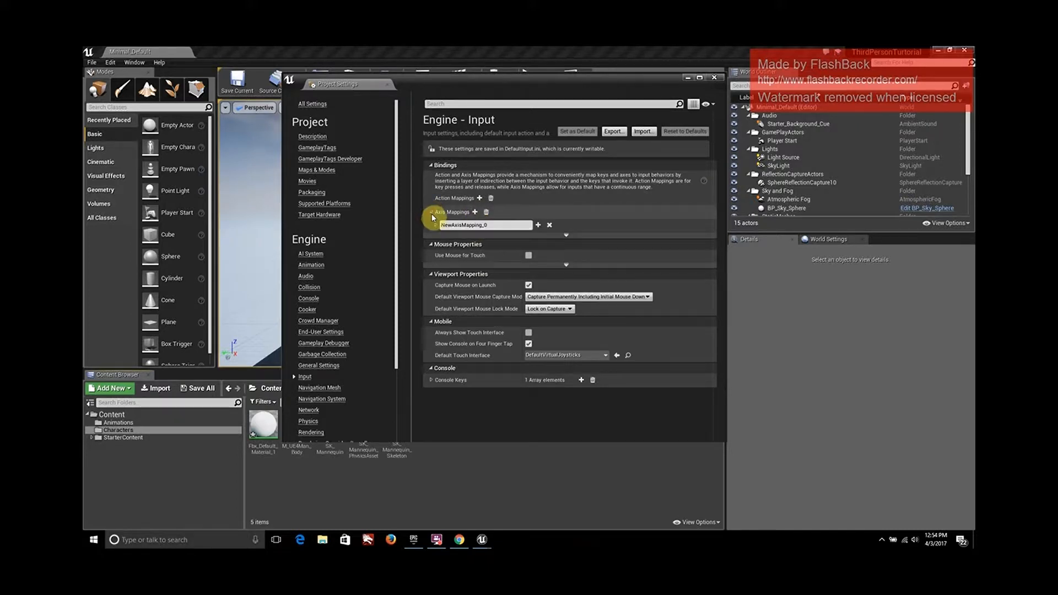
left_click(496, 225)
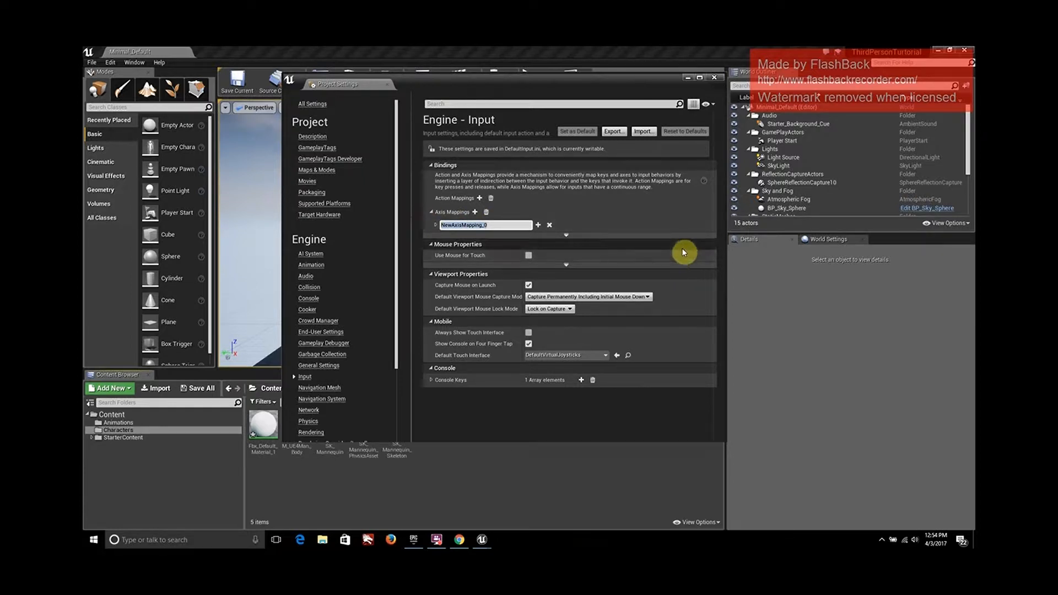
type("Wa")
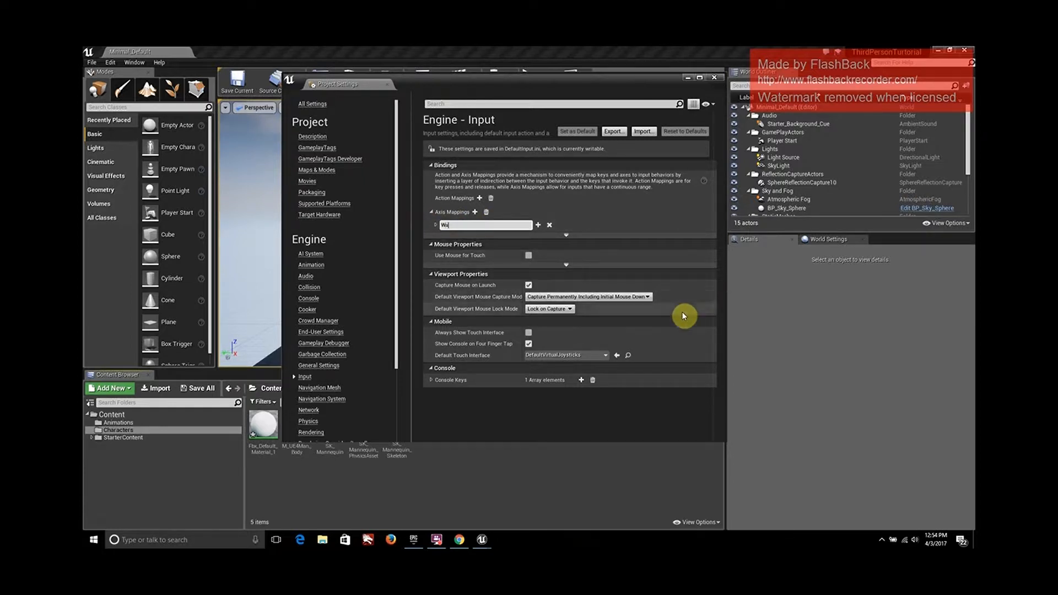
type("veForwar")
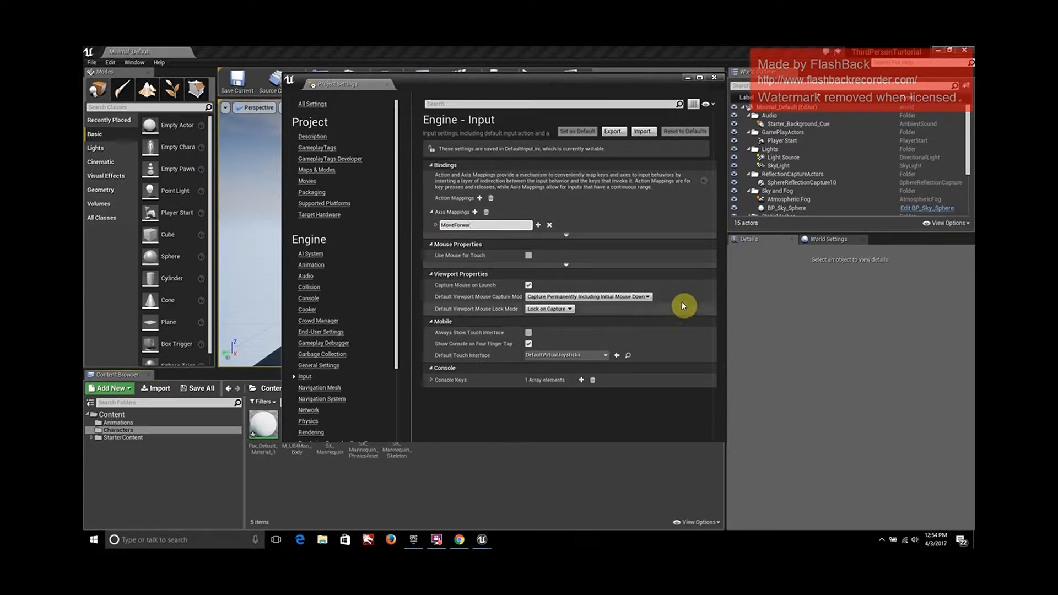
type("d")
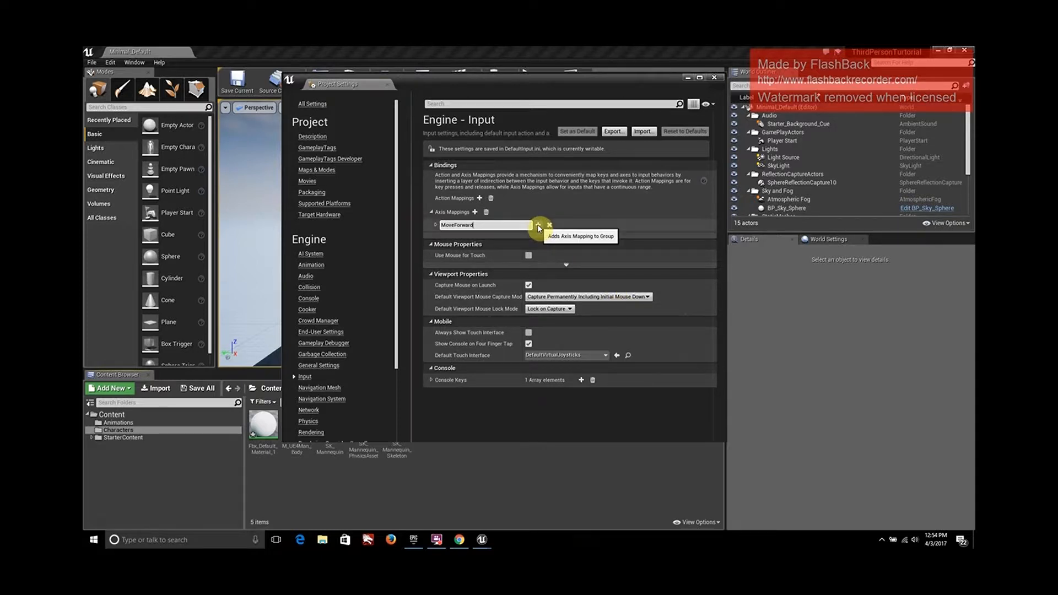
Assign the keyboard W key to the first entry of the MoveForward axis mapping.
left_click(435, 225)
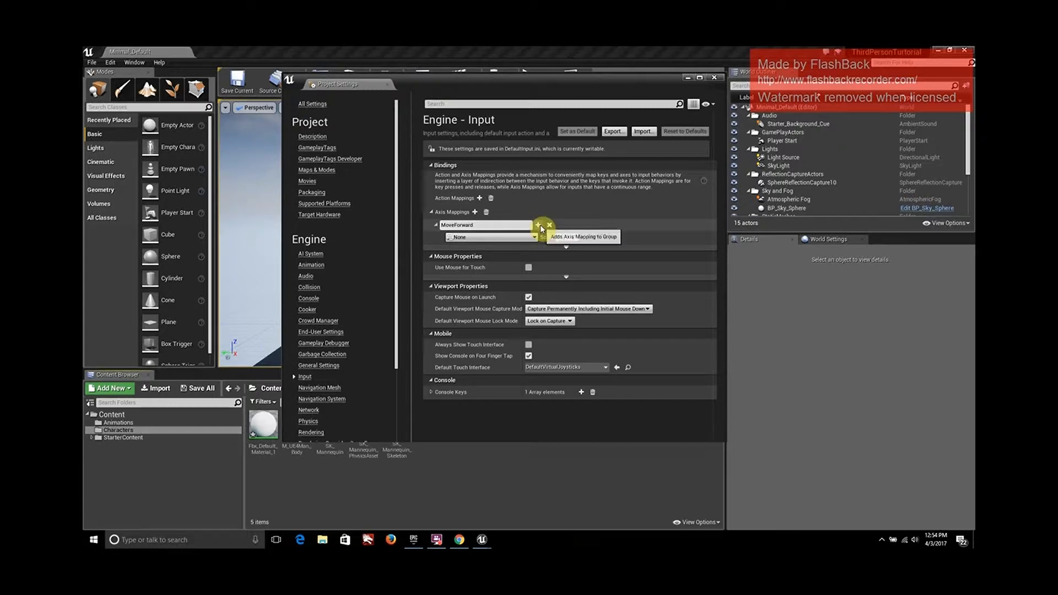
left_click(517, 238)
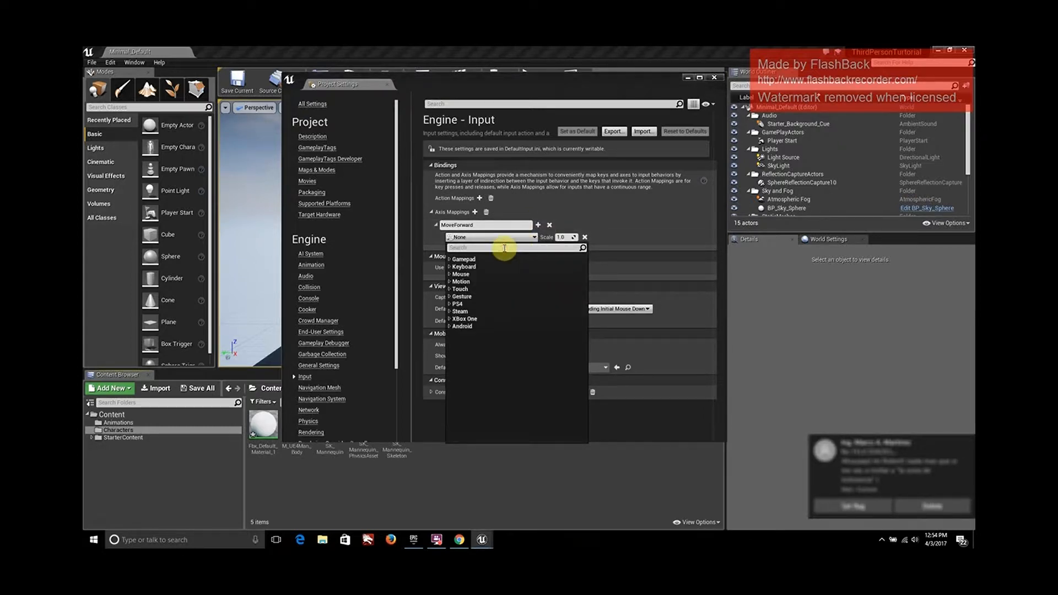
type("W")
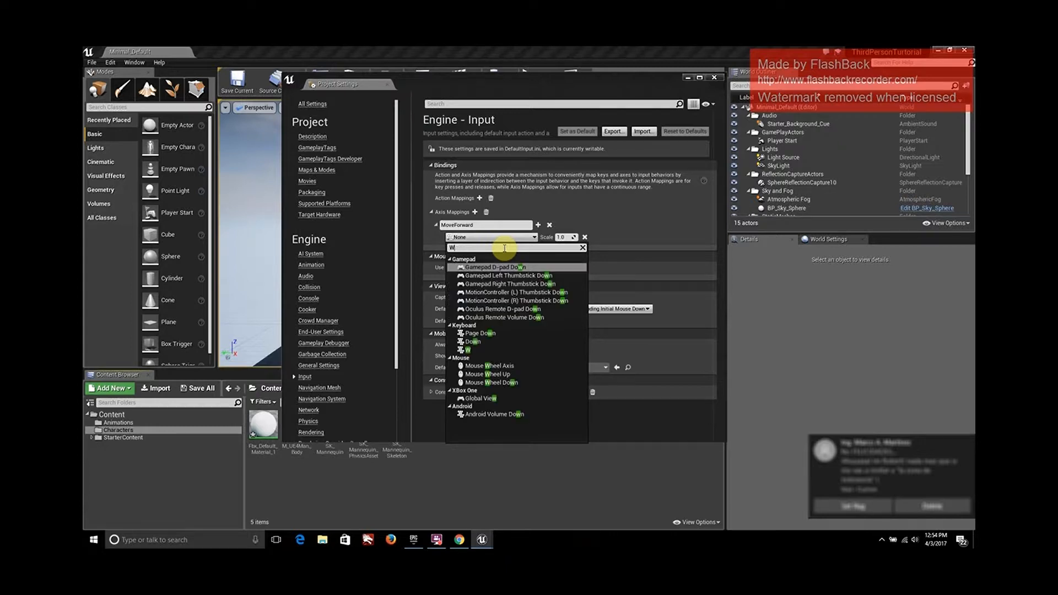
left_click(469, 350)
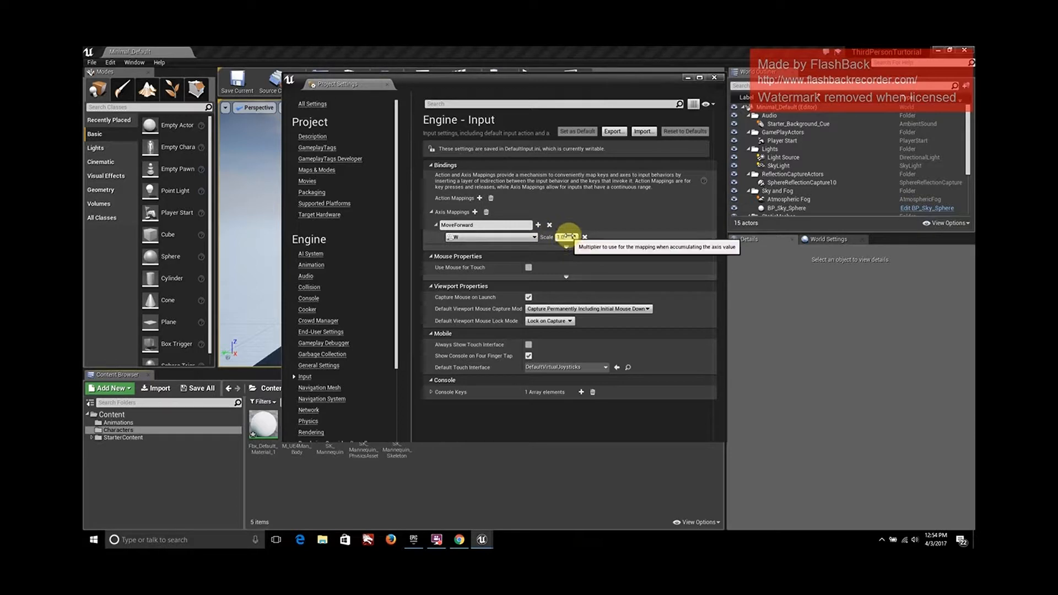
Add a second key entry to MoveForward and assign Gamepad Left Thumbstick Y-Axis to it.
left_click(538, 225)
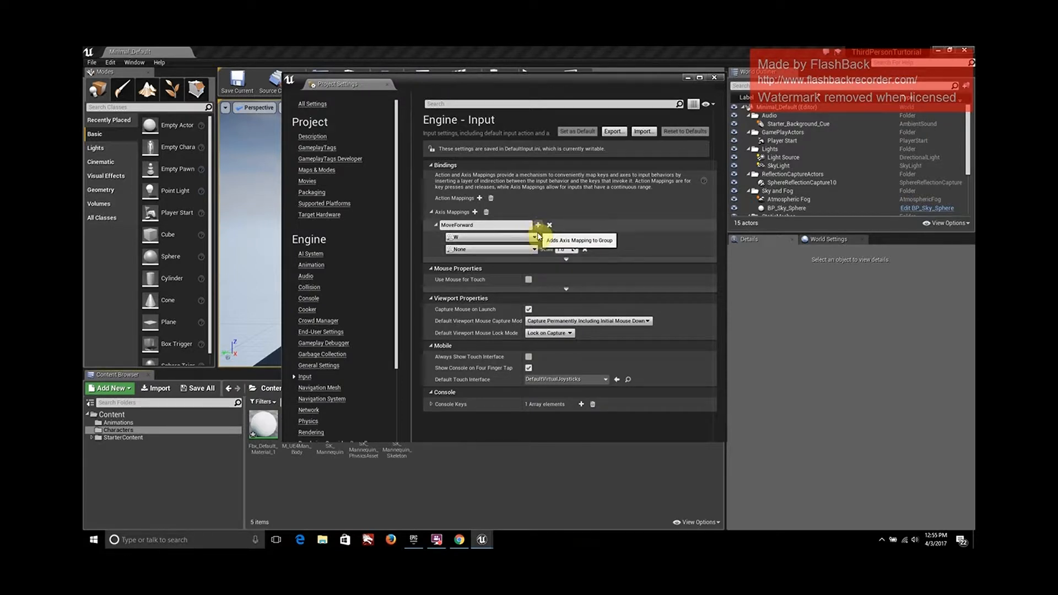
left_click(534, 250)
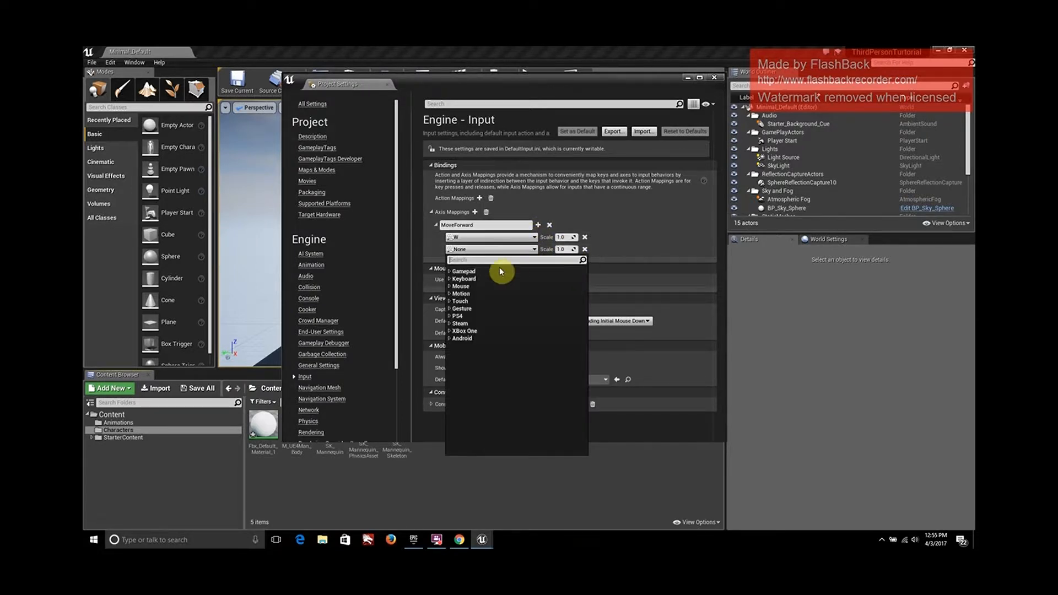
left_click(466, 272)
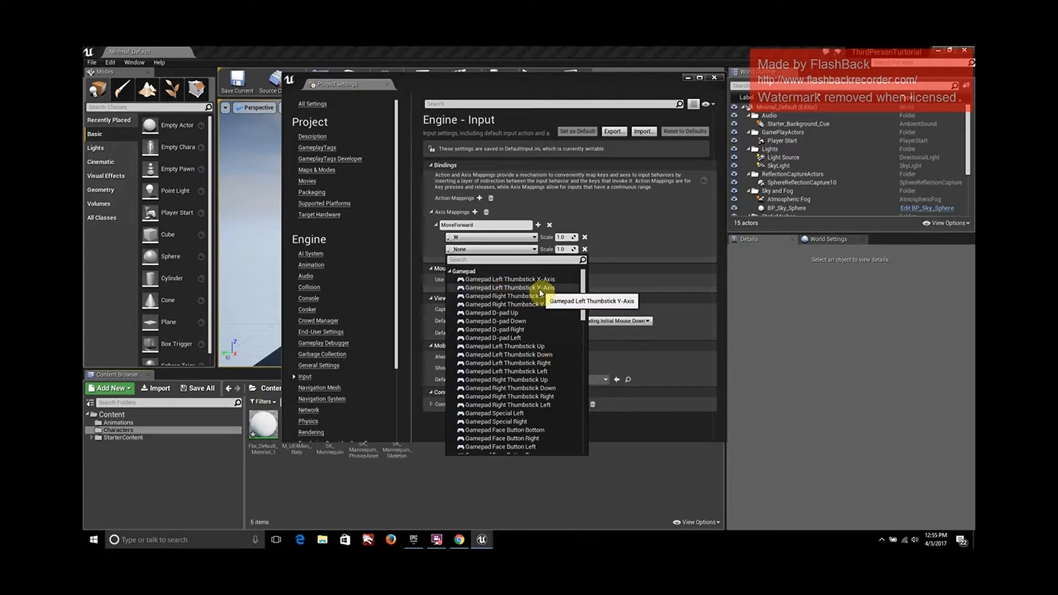
left_click(540, 288)
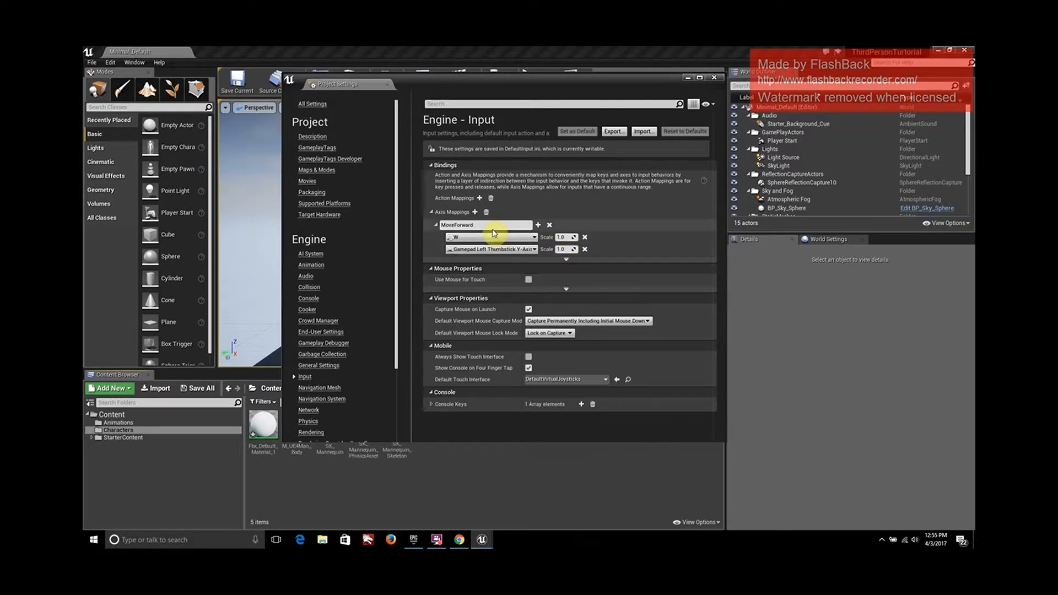
Add a third key entry to MoveForward and assign the keyboard S key to it.
left_click(539, 225)
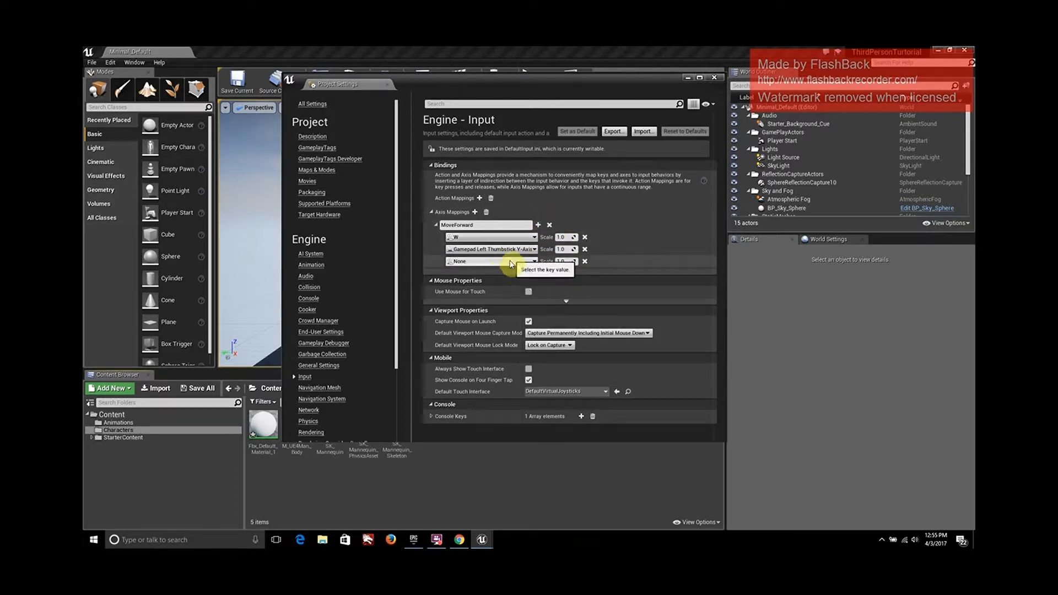
left_click(499, 262)
left_click(498, 271)
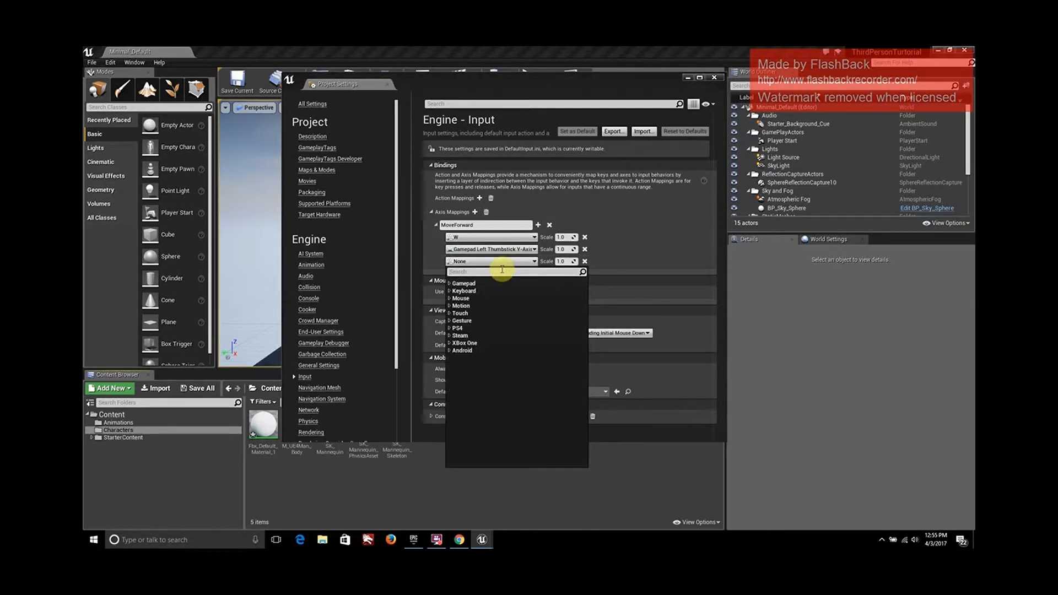
type("S")
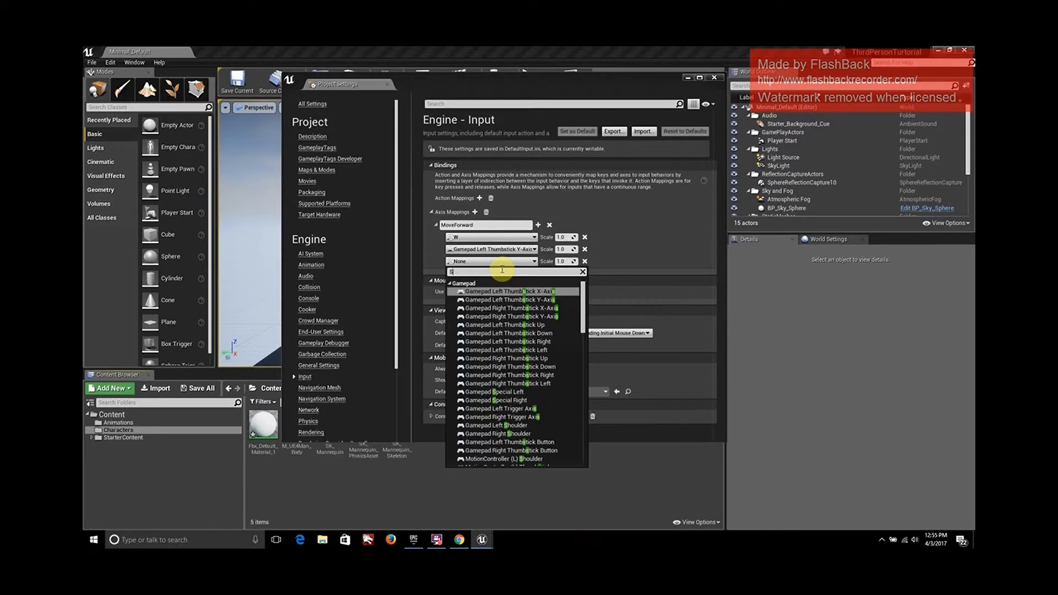
scroll(485, 425, "down", 8)
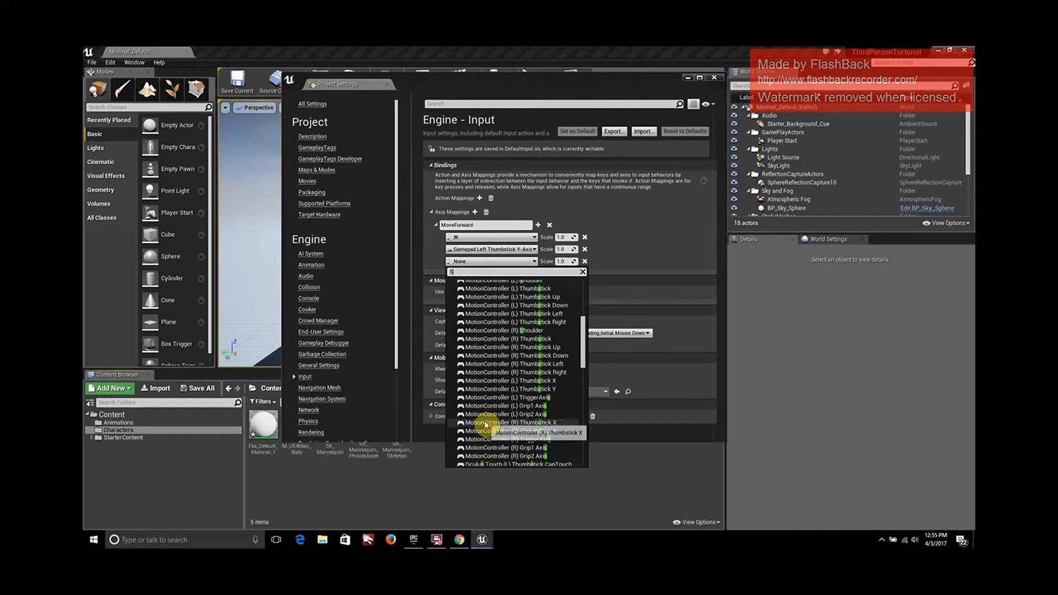
scroll(485, 424, "down", 6)
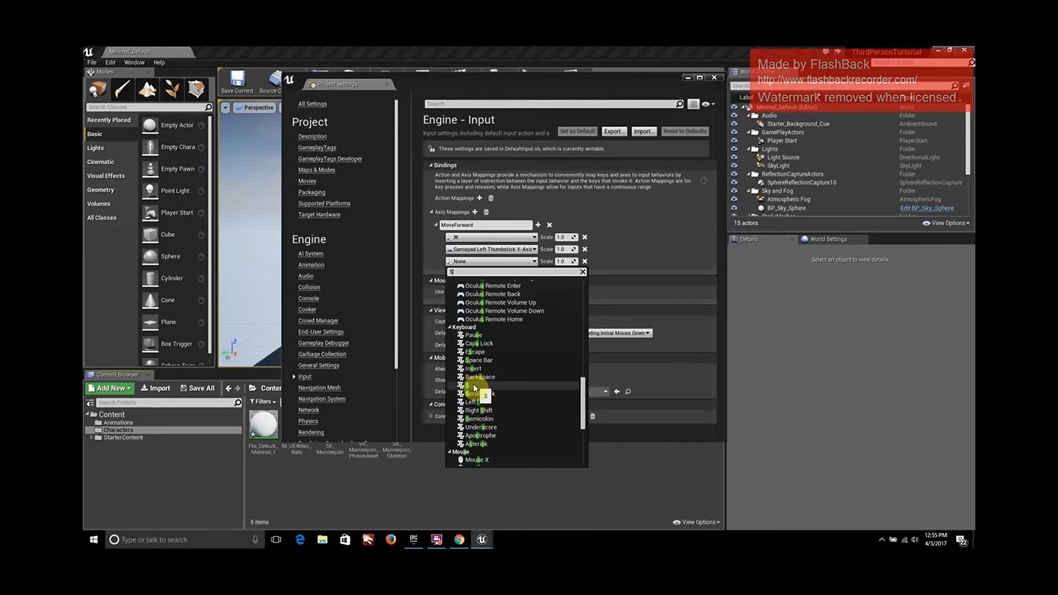
left_click(474, 386)
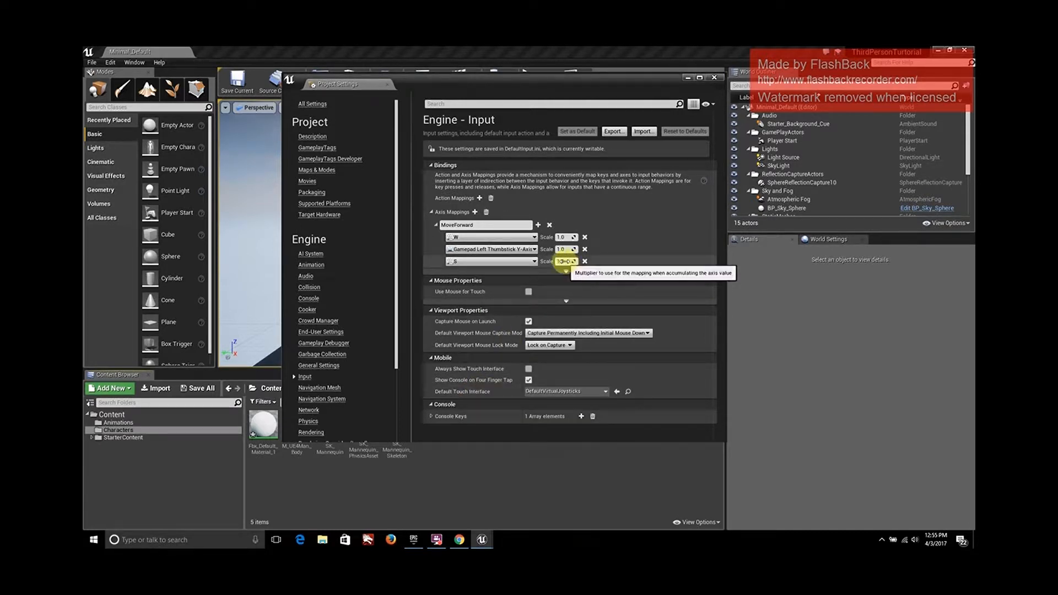
Set the scale of the S key entry in the MoveForward axis mapping to -1.0.
left_click(563, 261)
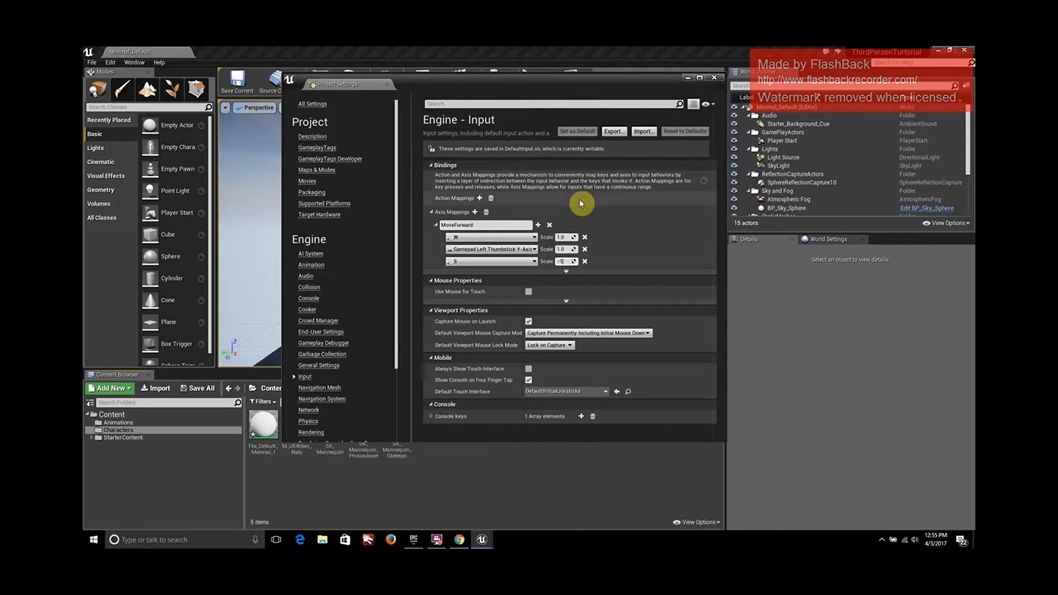
left_click(544, 212)
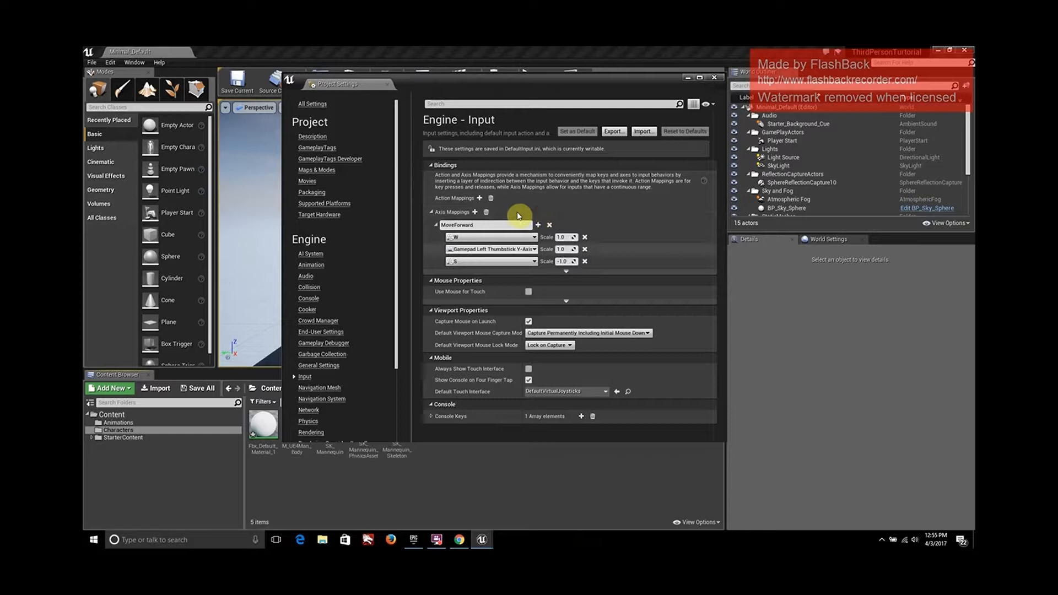
Add a new axis mapping named MoveRight and assign the keyboard D key to its first entry.
left_click(473, 213)
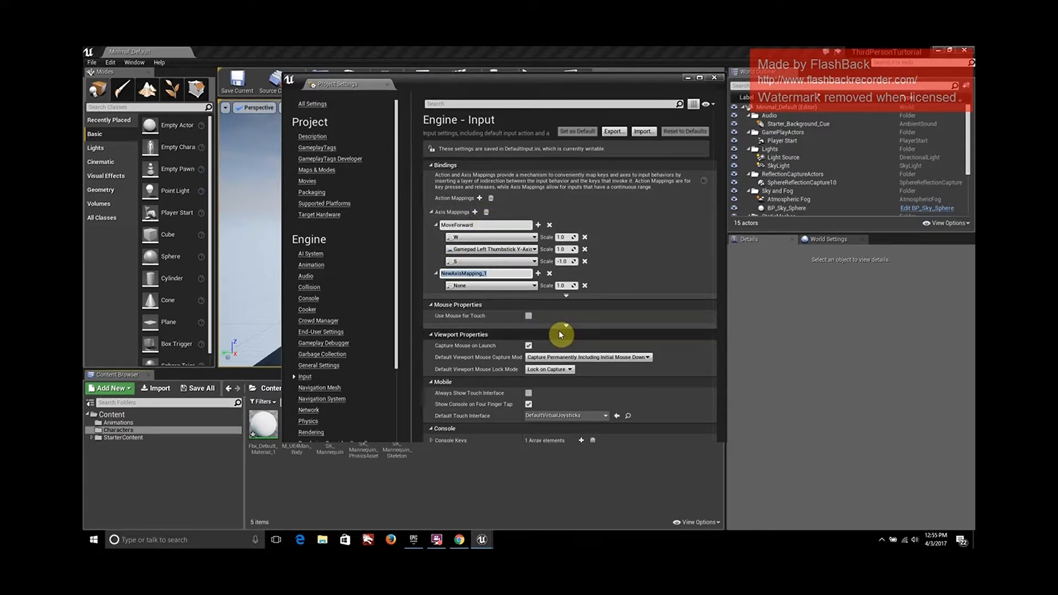
type("MoveRight")
left_click(525, 286)
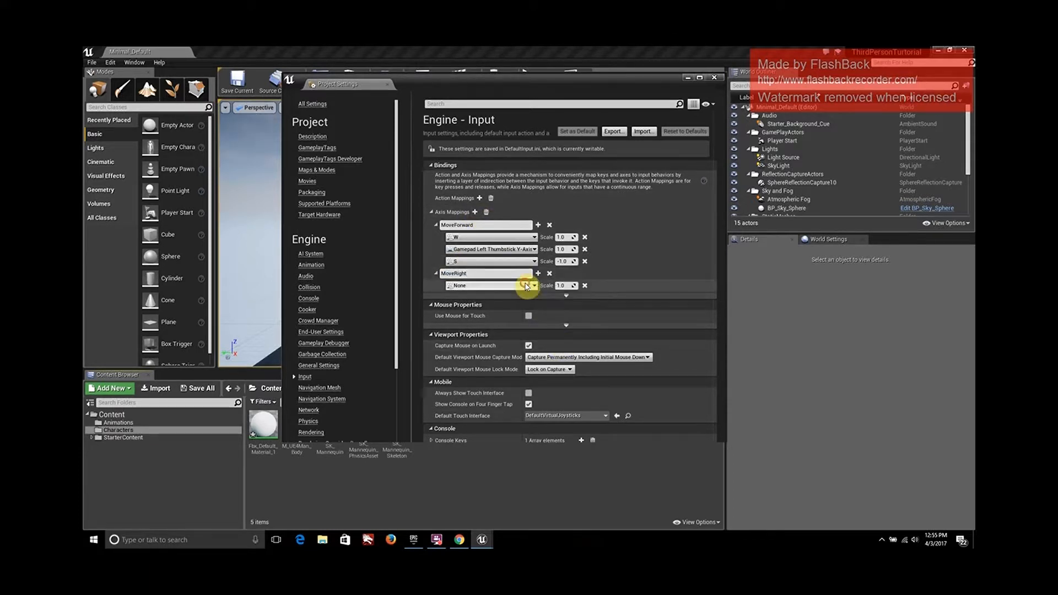
left_click(524, 285)
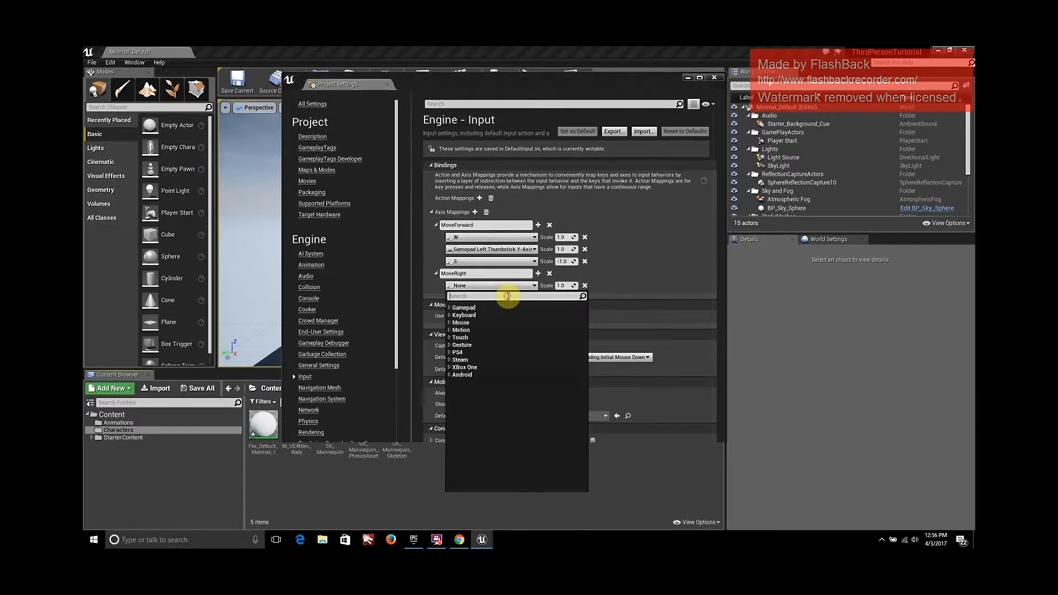
type("D")
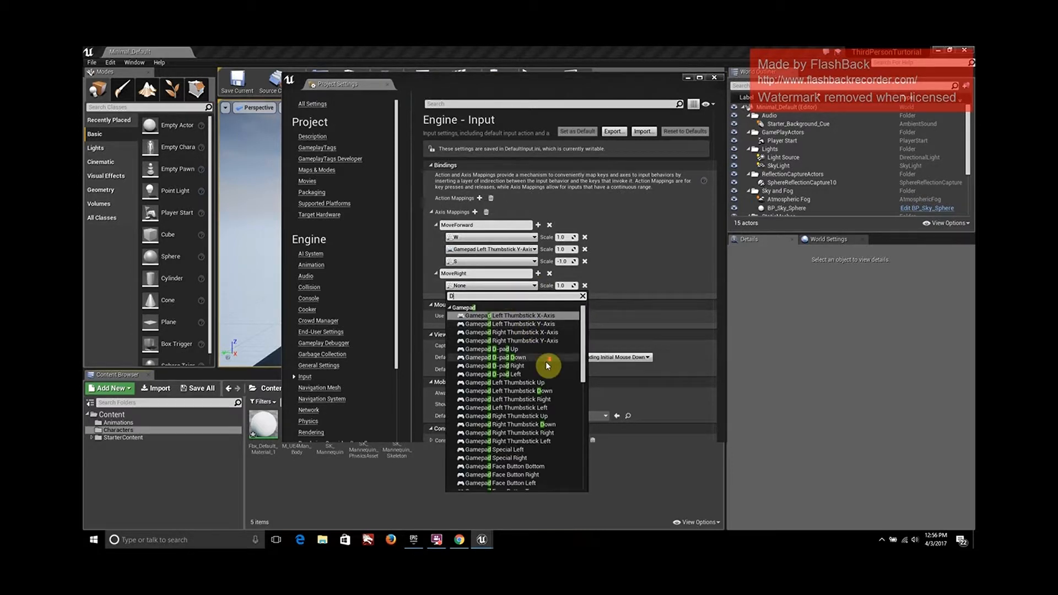
scroll(551, 363, "down", 5)
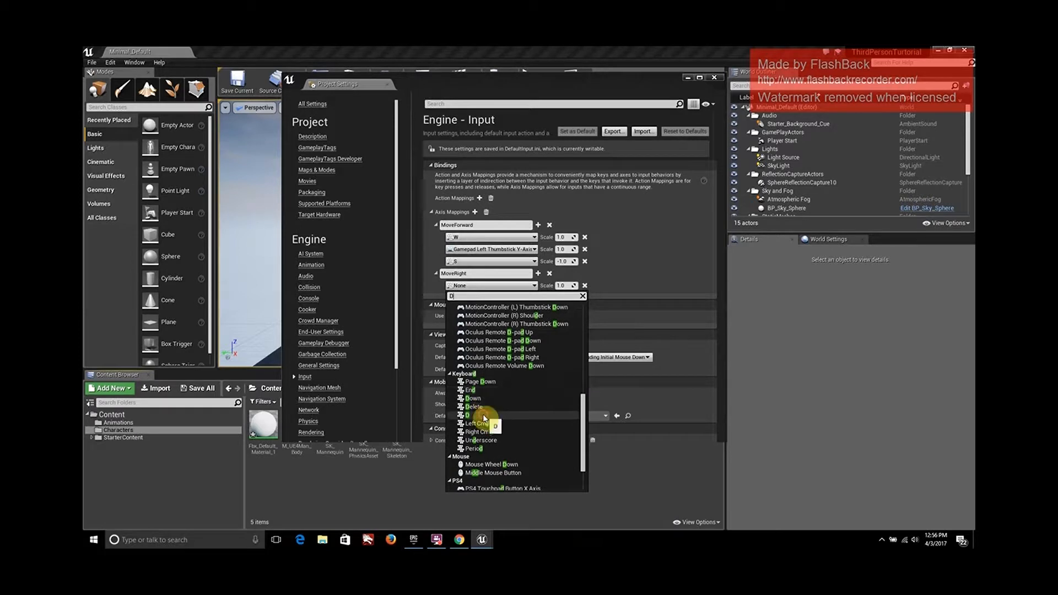
left_click(487, 422)
Add a second key entry to MoveRight, using the keyboard A key with a scale of -1.0.
left_click(537, 274)
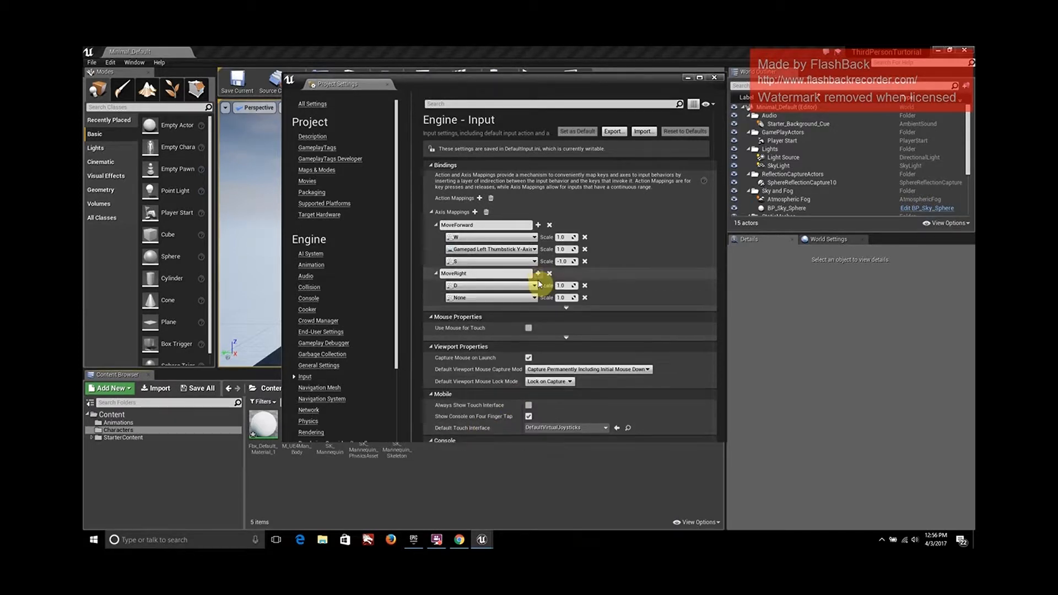
left_click(534, 298)
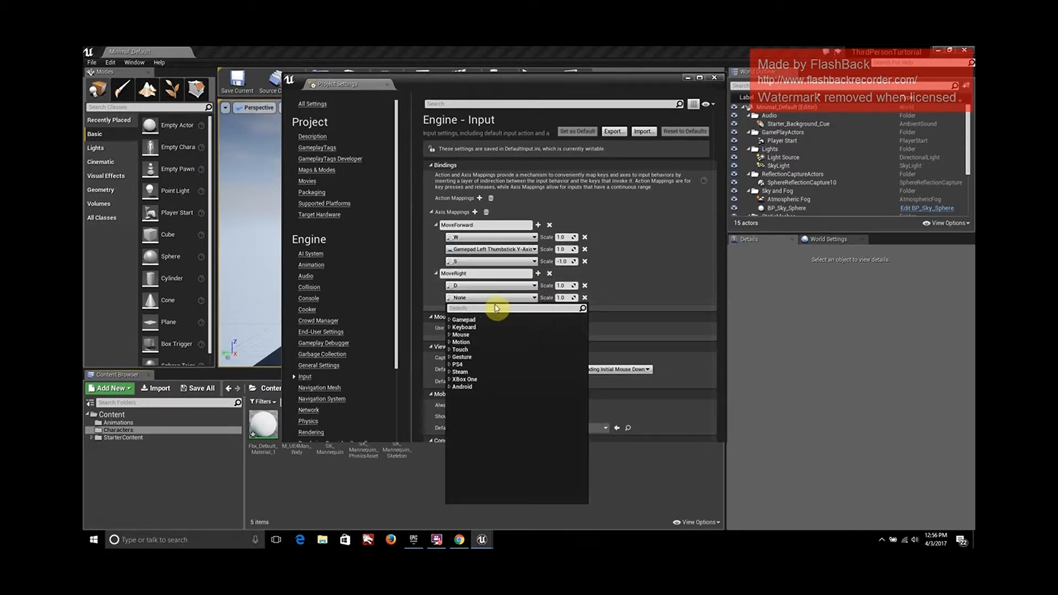
type("A")
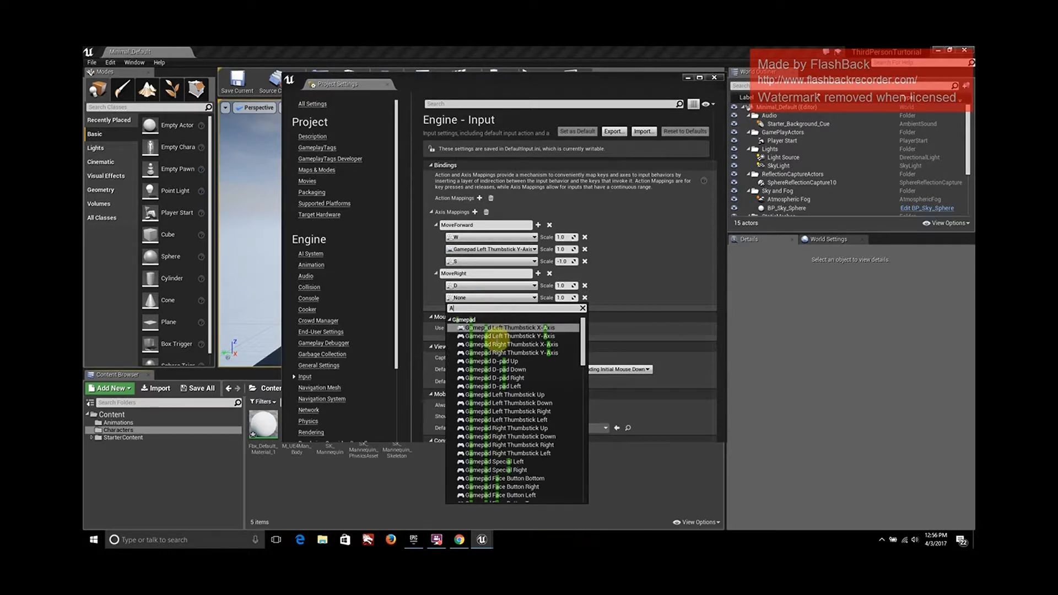
scroll(499, 339, "down", 8)
scroll(498, 344, "down", 10)
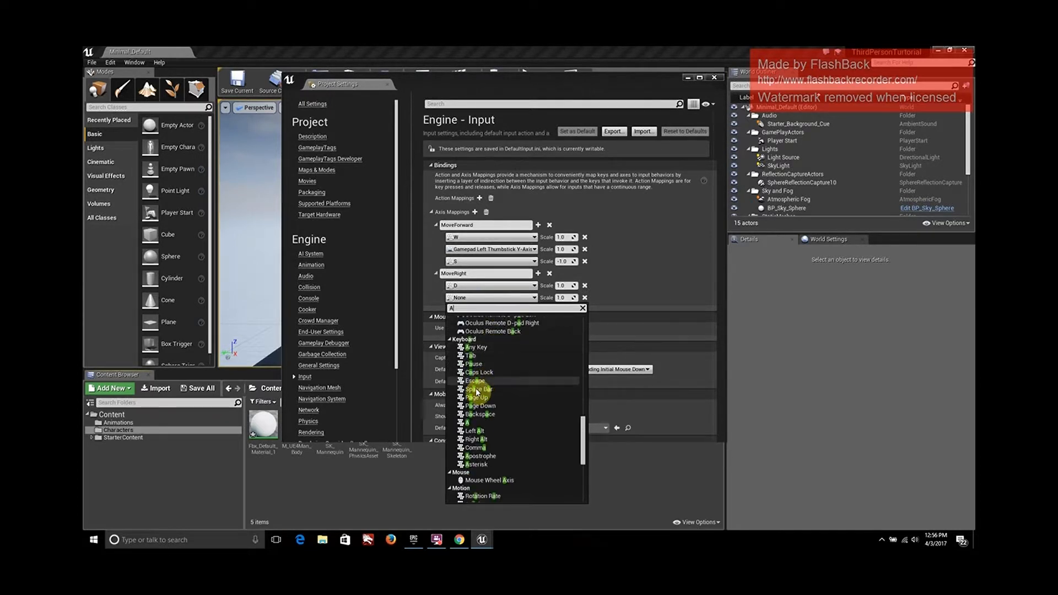
left_click(476, 422)
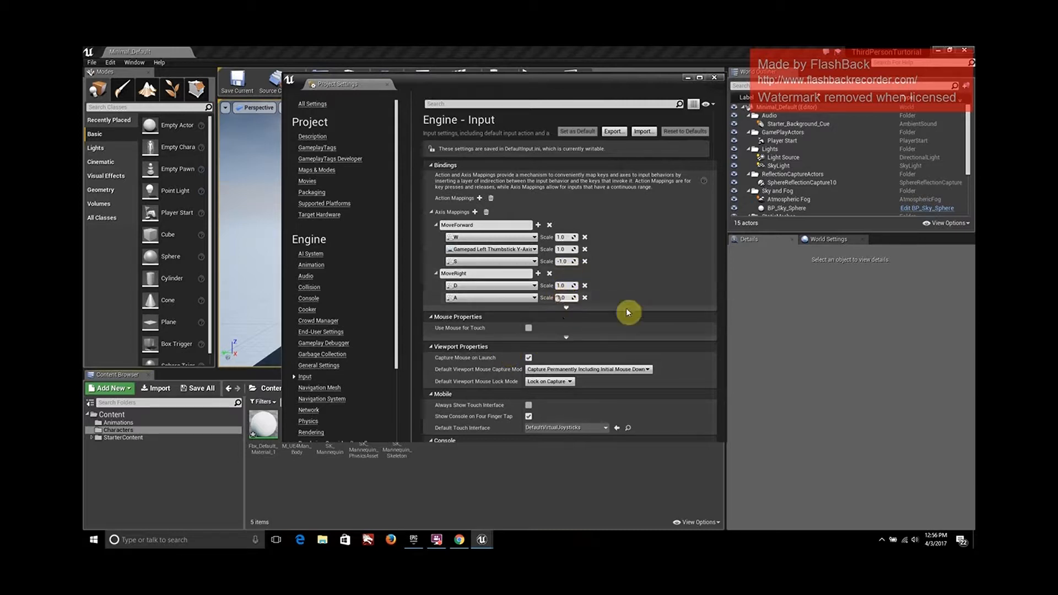
key("alt+Tab")
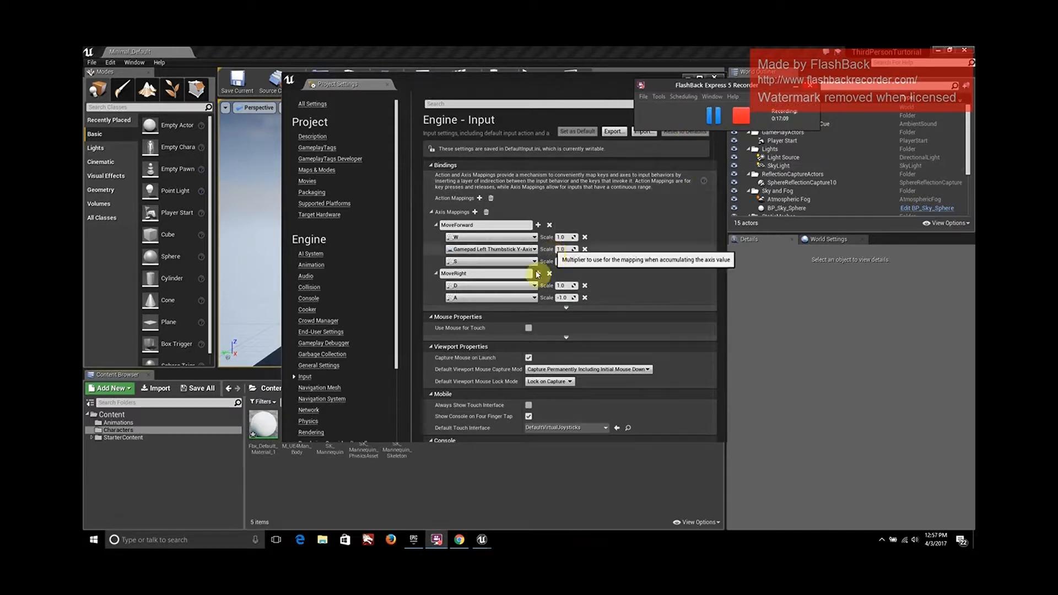
left_click(630, 285)
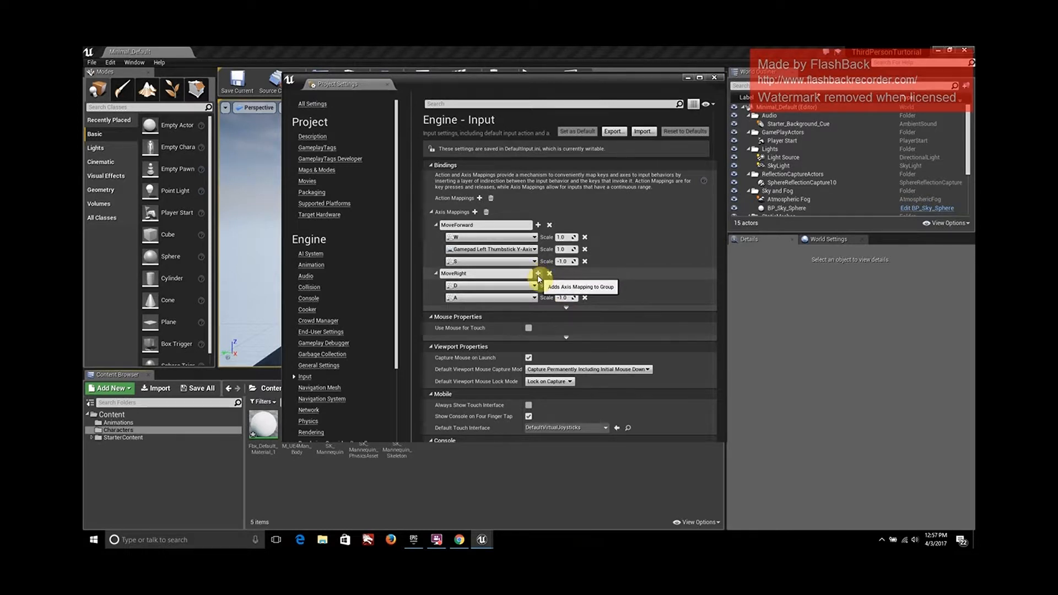
Add a third key entry to MoveRight and assign Gamepad Left Thumbstick X-Axis to it.
left_click(538, 274)
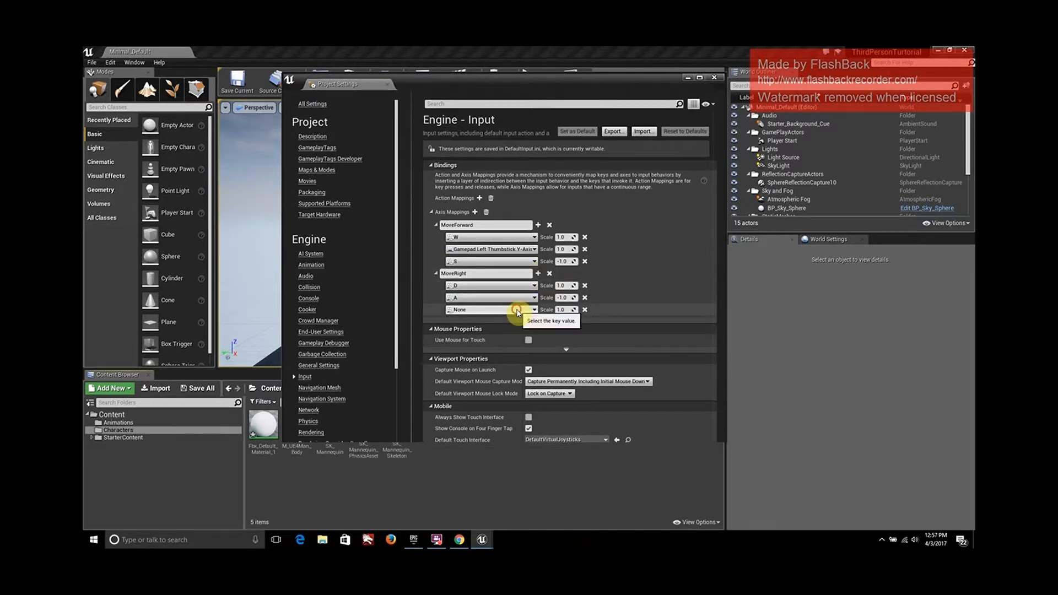
left_click(519, 309)
left_click(483, 332)
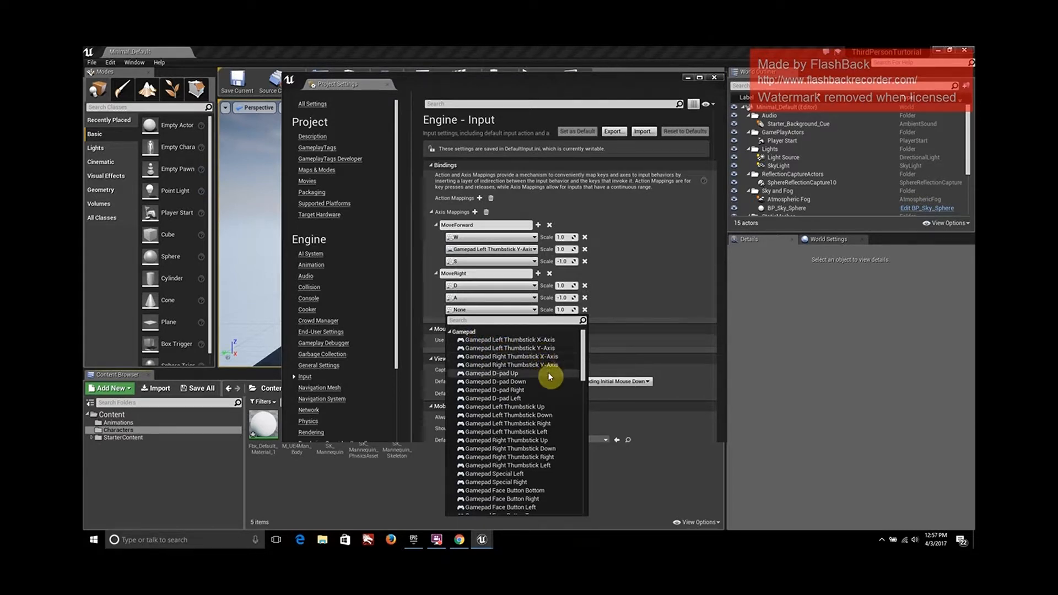
left_click(551, 340)
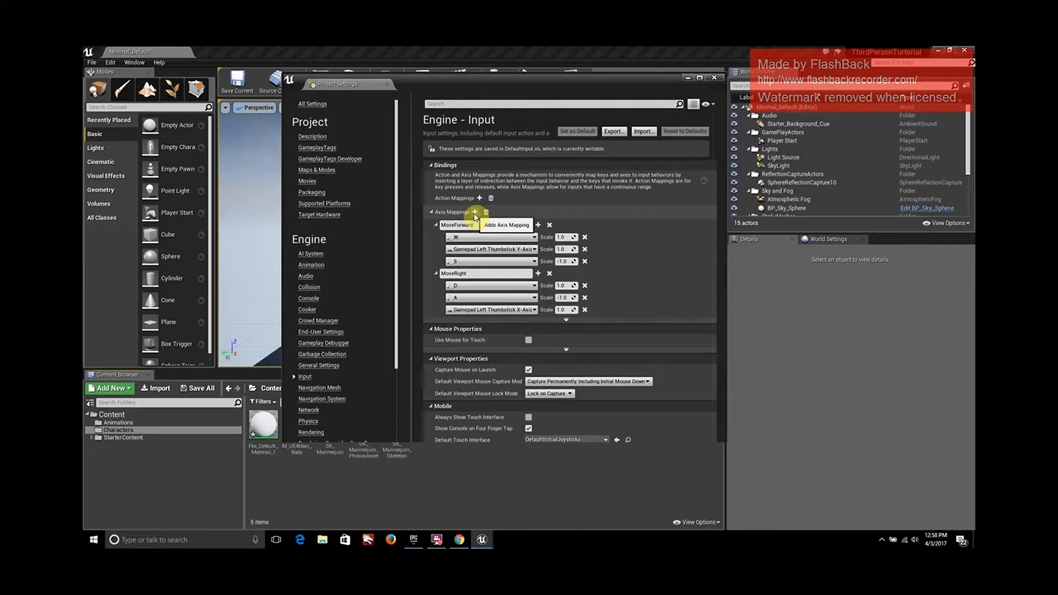
Add a new axis mapping named TurnRight and assign Mouse X to its first entry.
left_click(475, 212)
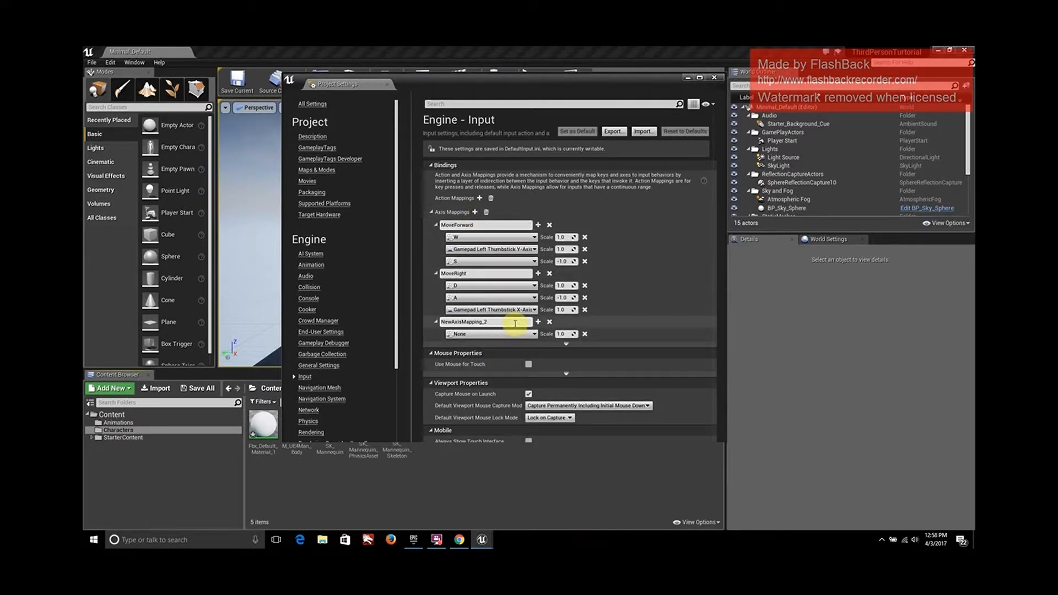
left_click_drag(514, 323, 420, 320)
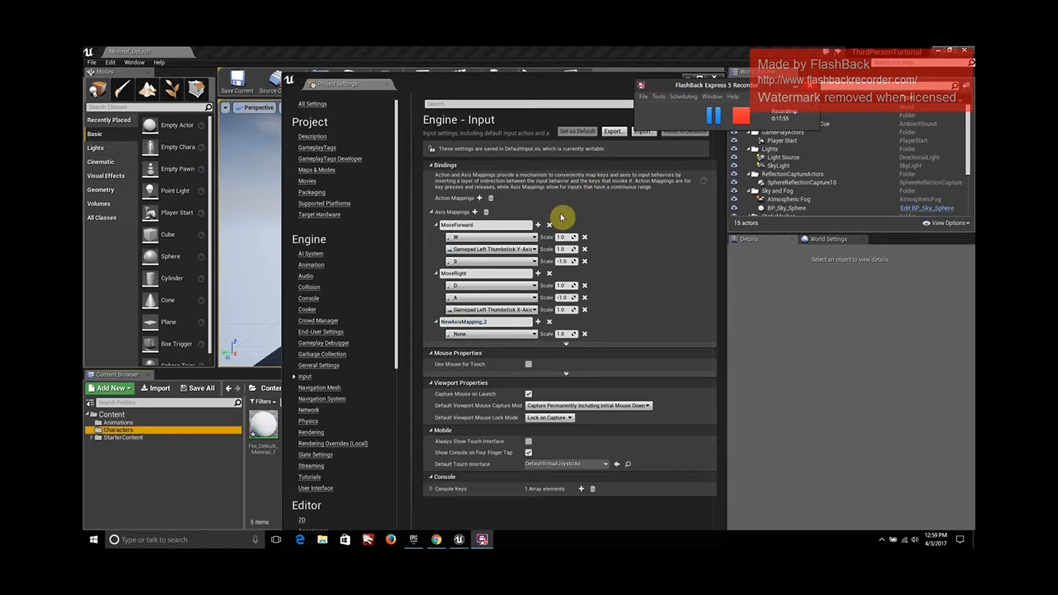
left_click(493, 322)
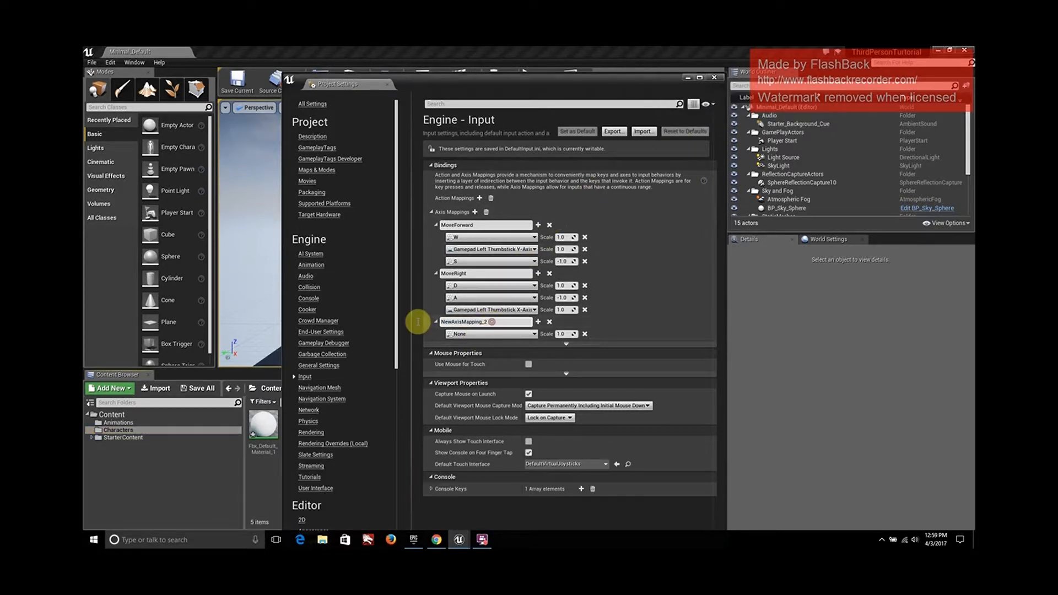
type("Tur")
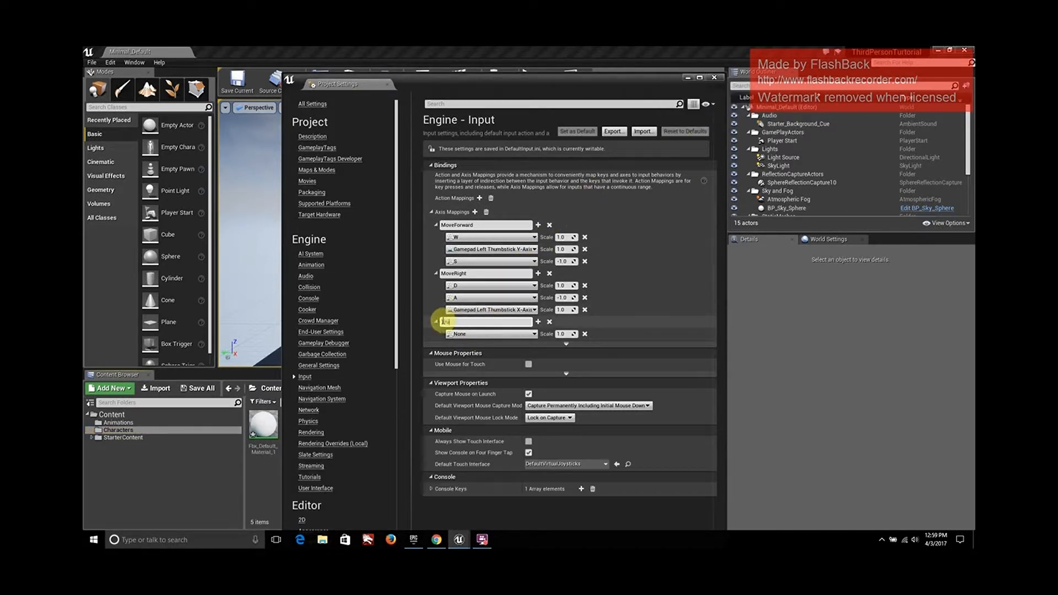
type("nRight")
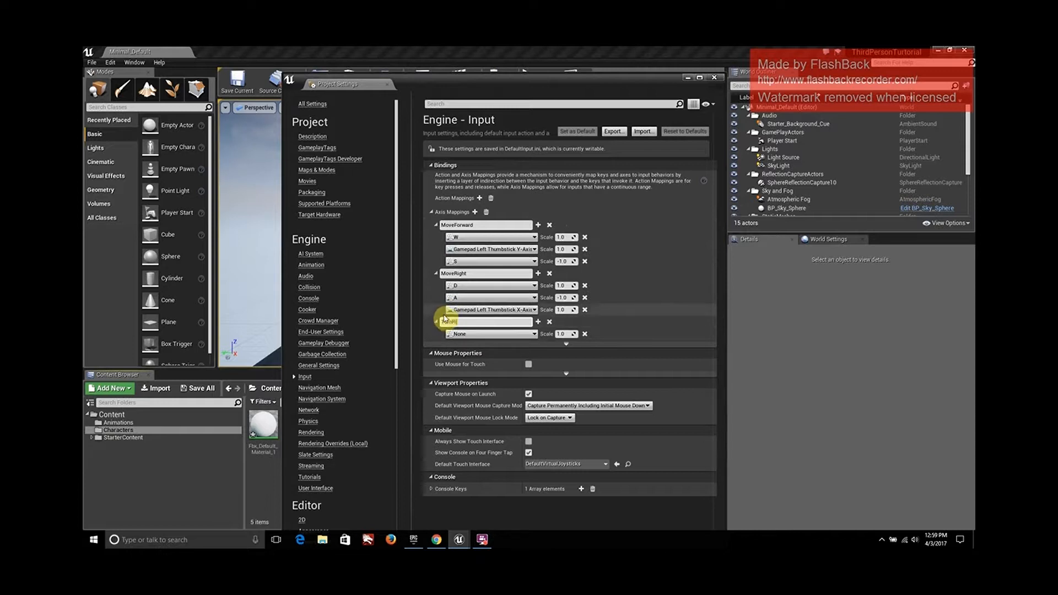
left_click(532, 334)
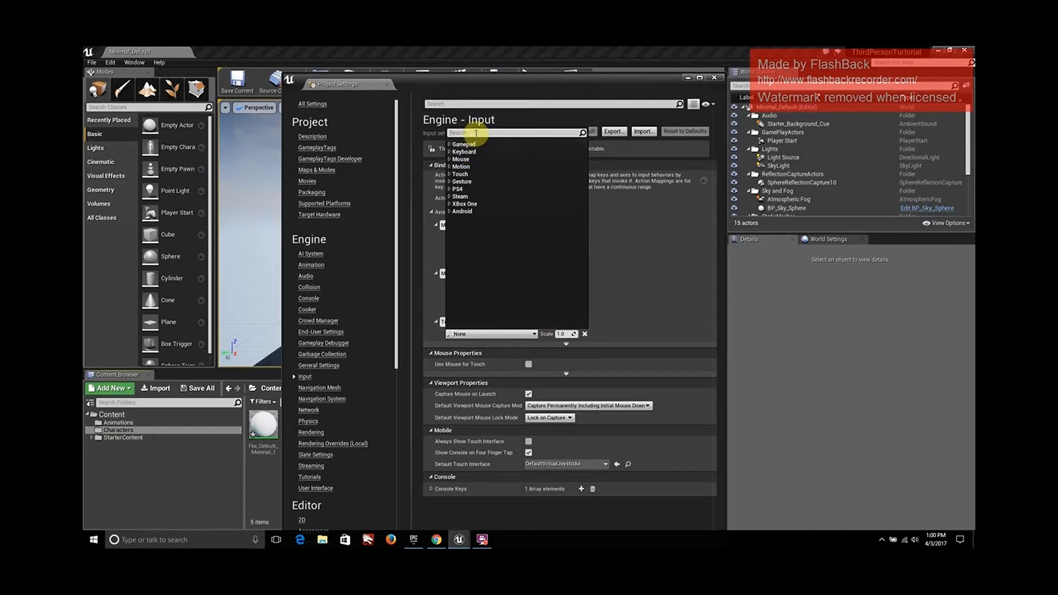
type("Mouse")
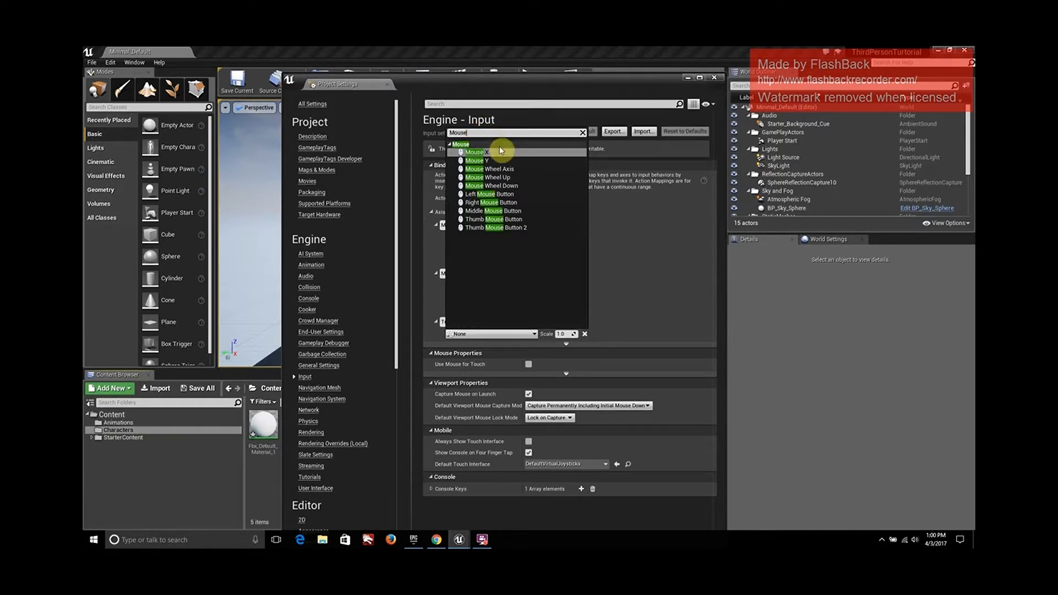
left_click(496, 153)
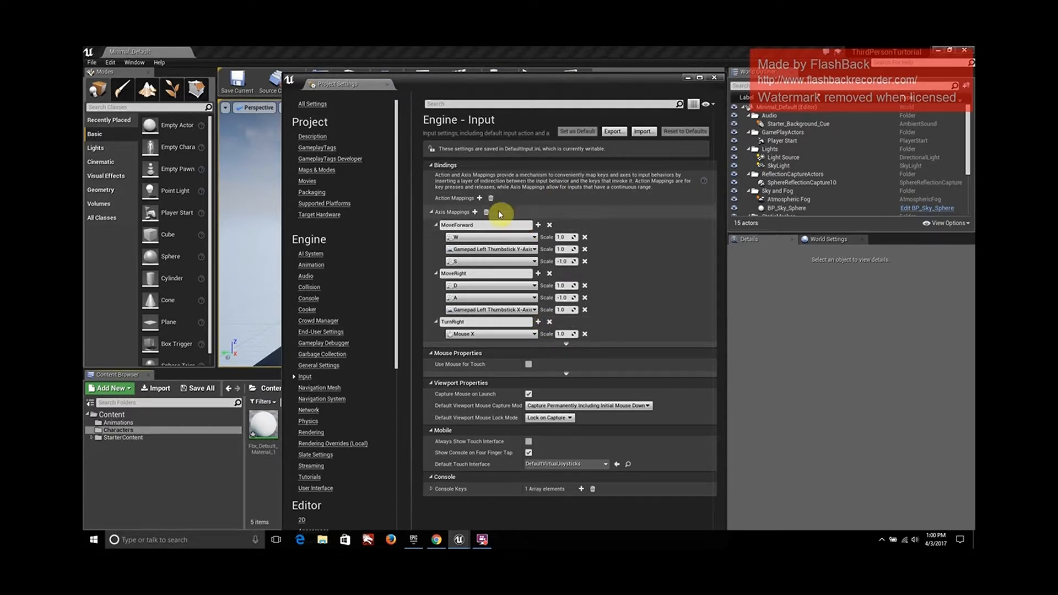
Add a new axis mapping named LookUp and assign Mouse Y to its first entry.
left_click(475, 212)
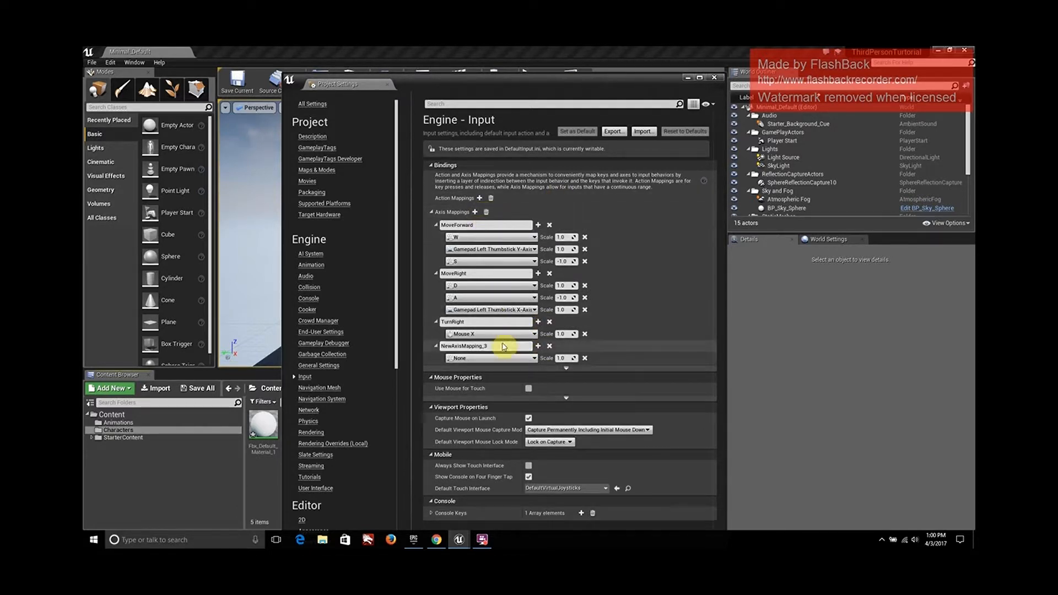
left_click(498, 347)
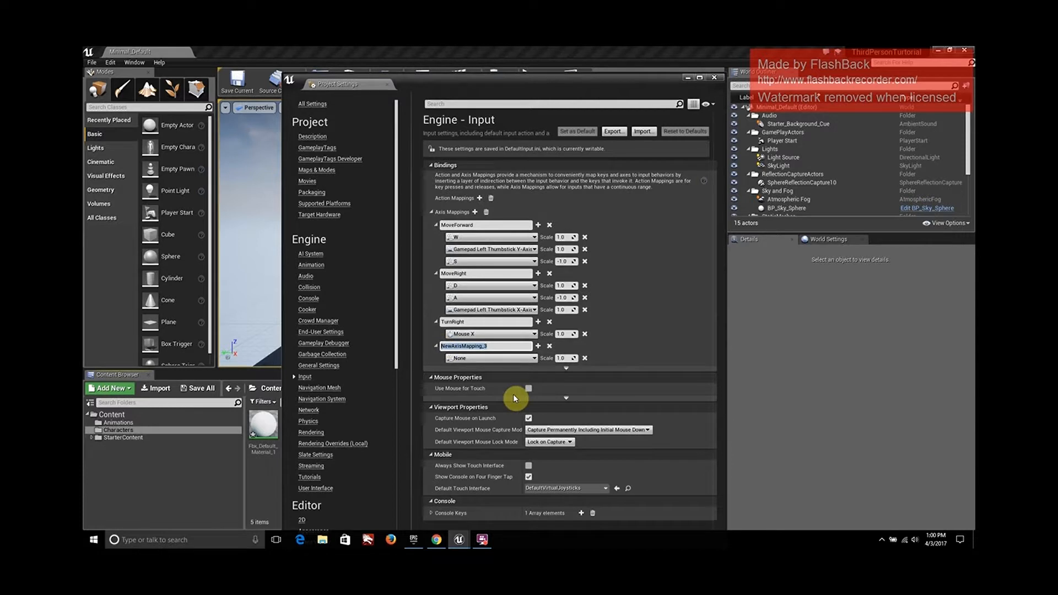
type("LookUp")
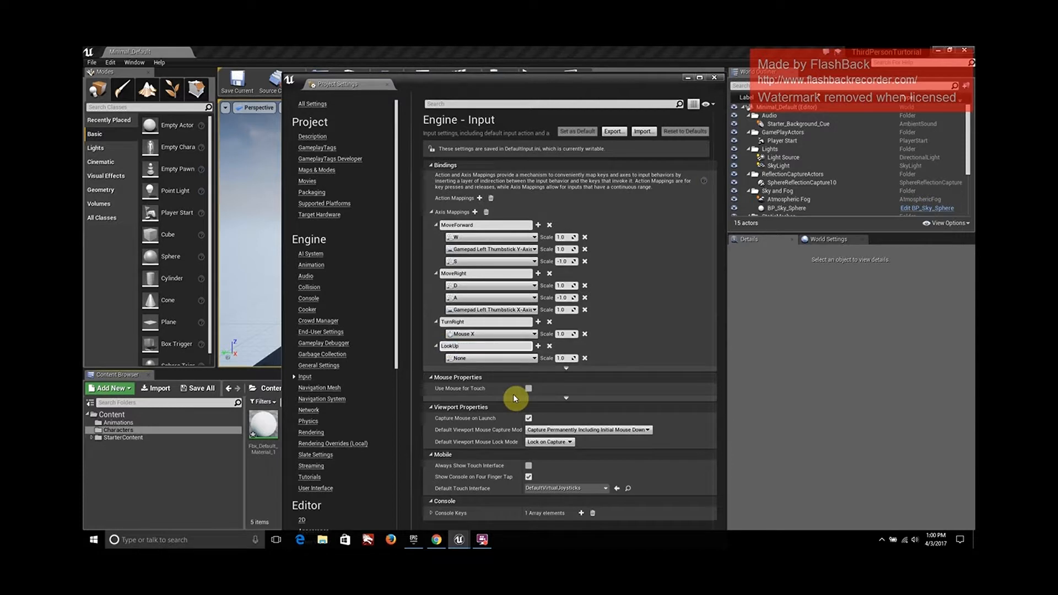
left_click(531, 359)
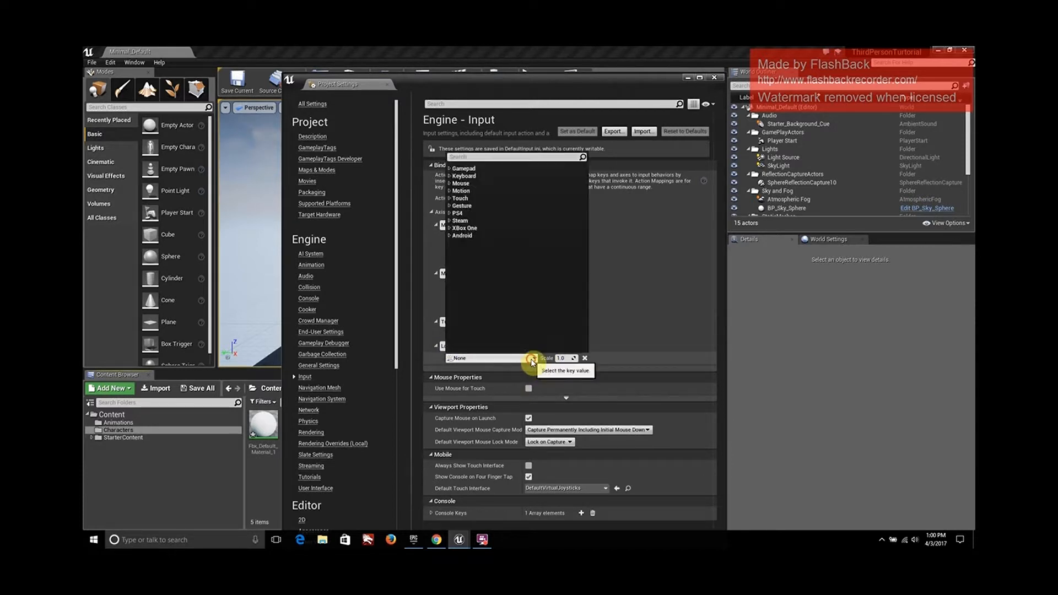
type("Mouse")
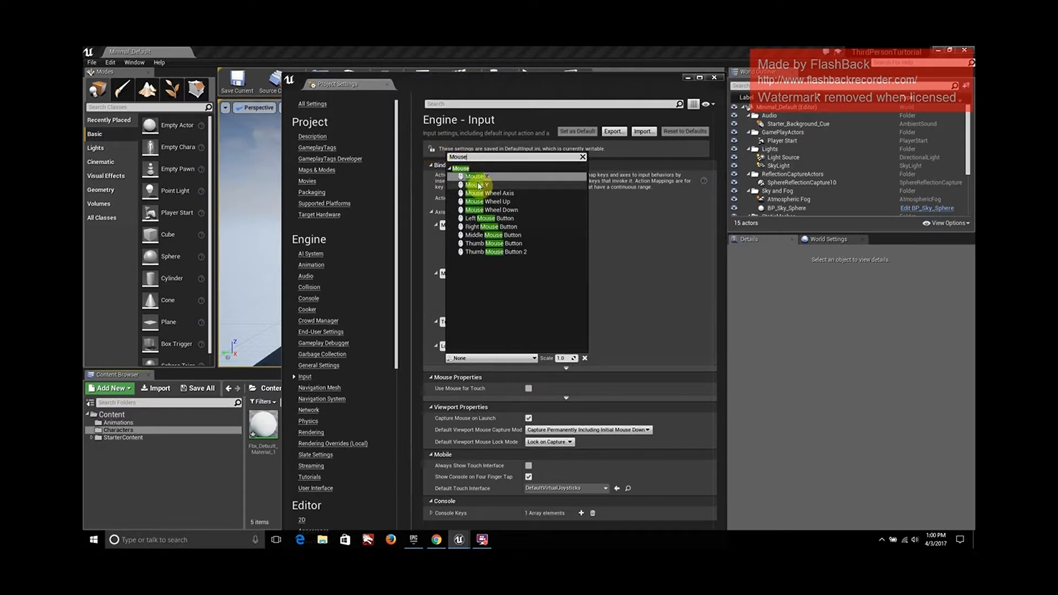
left_click(517, 185)
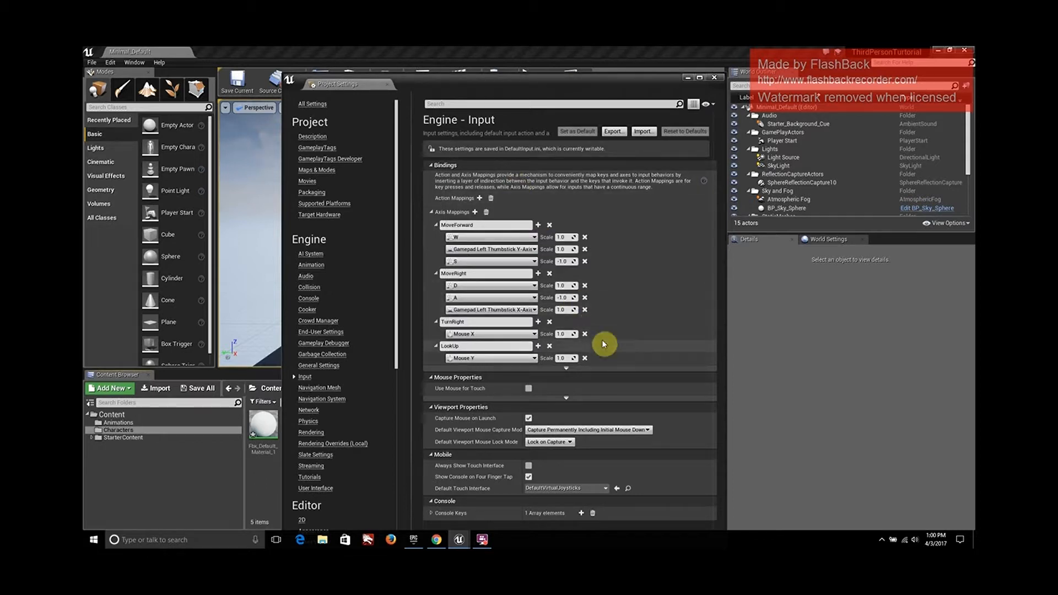
Add a new action mapping named Jump and assign Space Bar to its first entry.
left_click(432, 213)
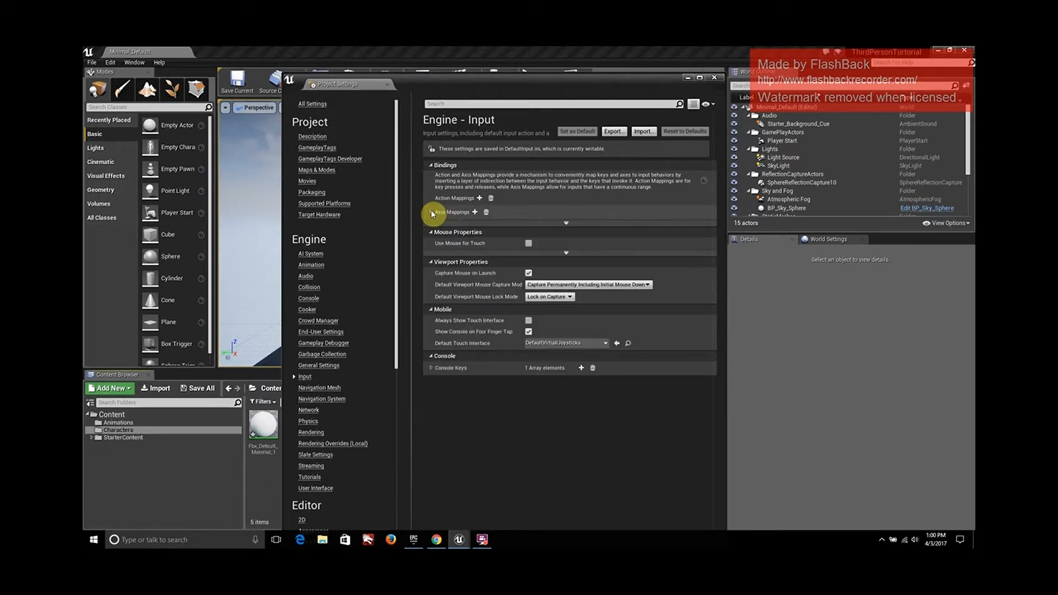
left_click(479, 198)
left_click(432, 198)
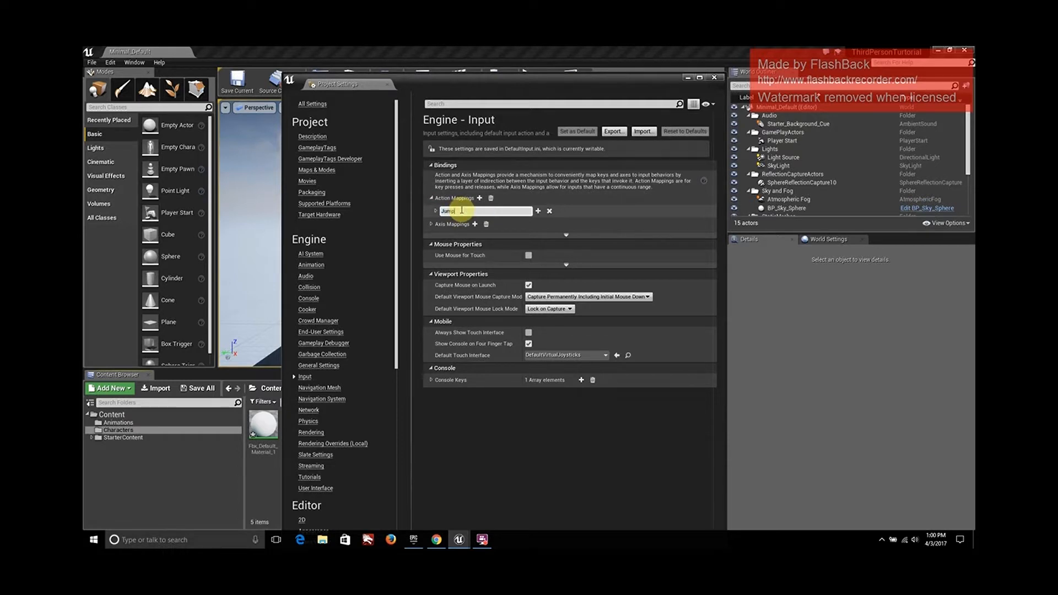
left_click(435, 210)
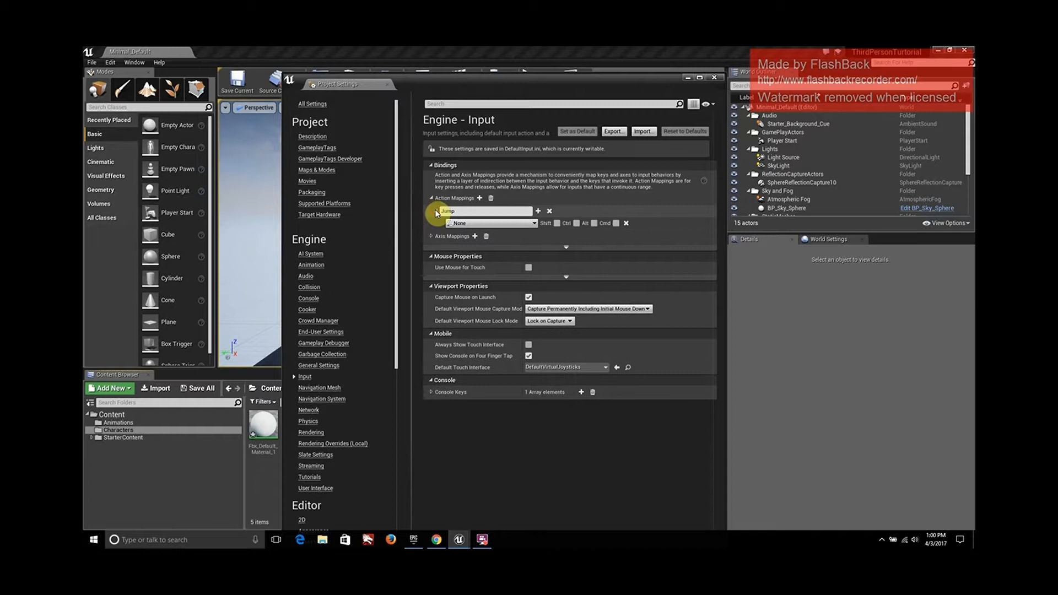
left_click(532, 223)
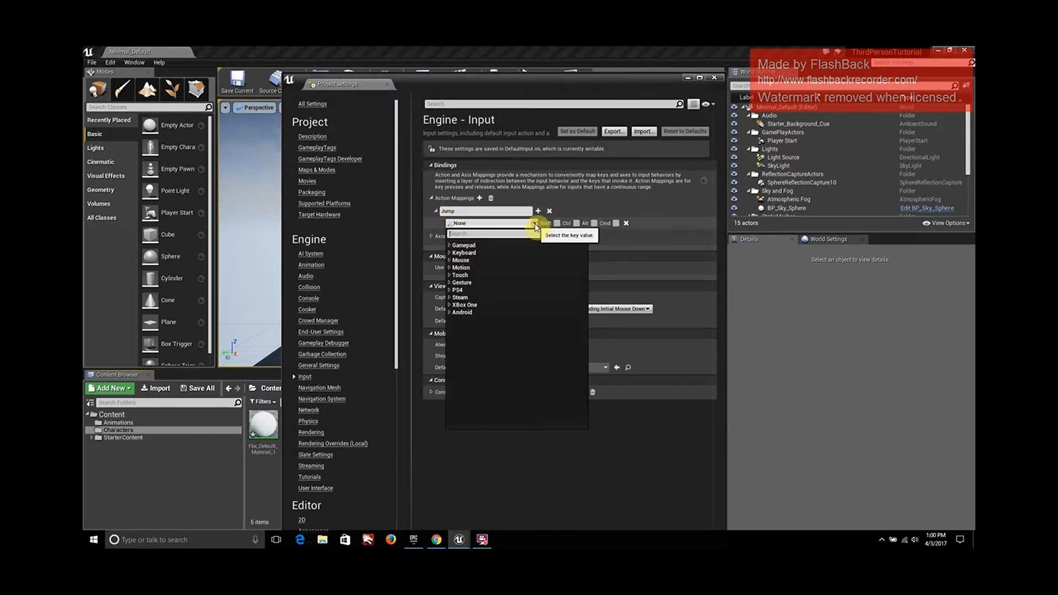
left_click(484, 233)
type("space")
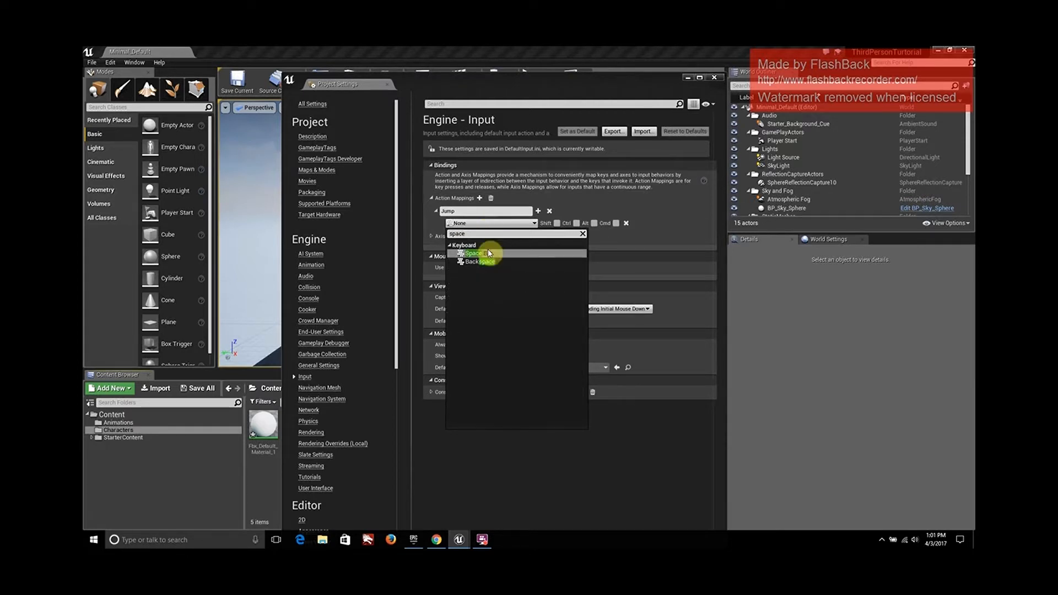
left_click(497, 260)
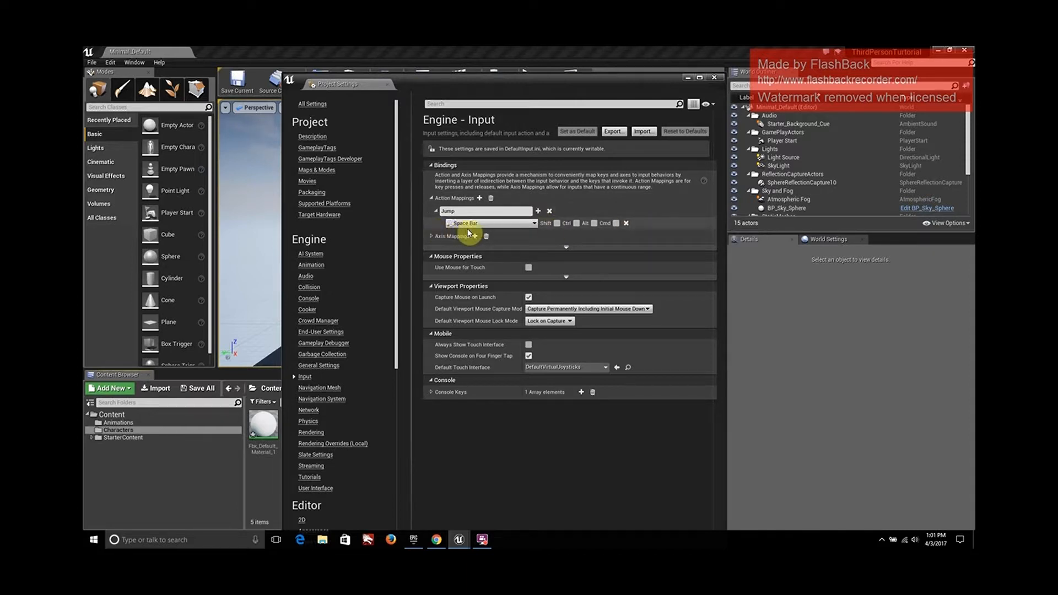
Add a second key entry to Jump and assign Gamepad Face Button Bottom to it.
left_click(538, 211)
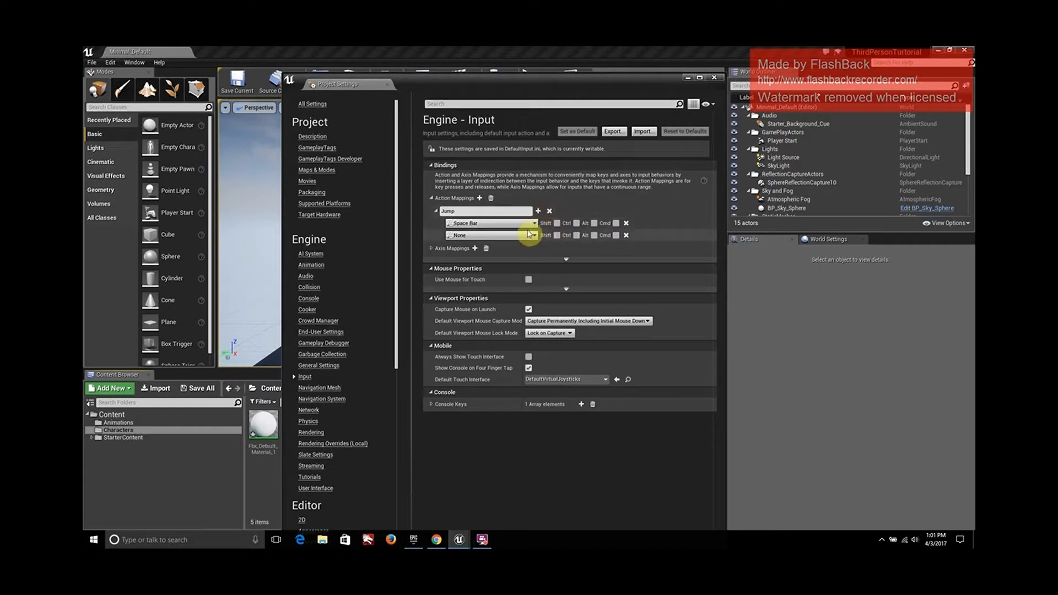
left_click(532, 236)
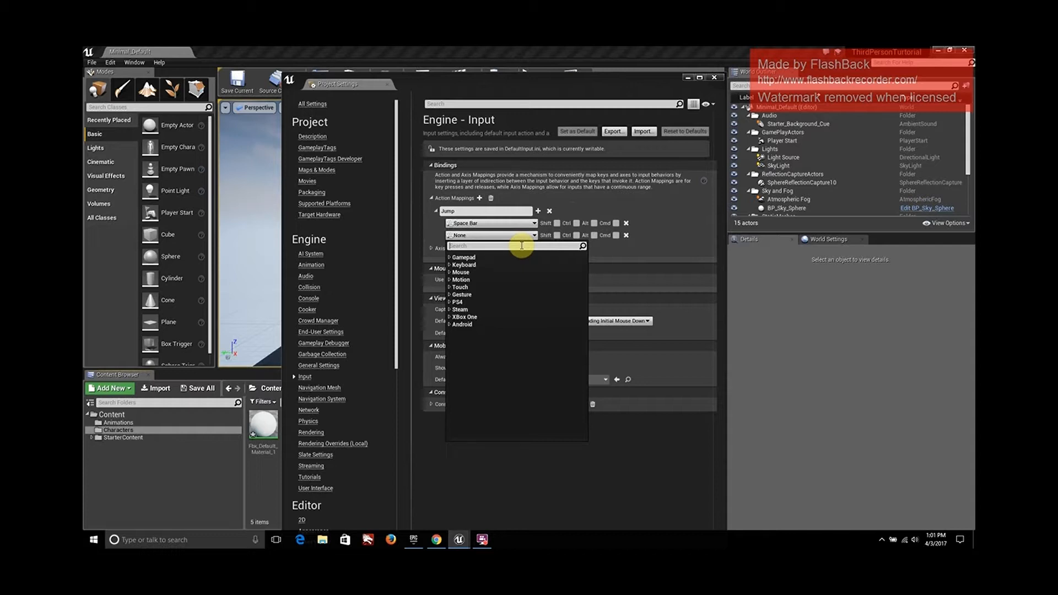
type("Gam")
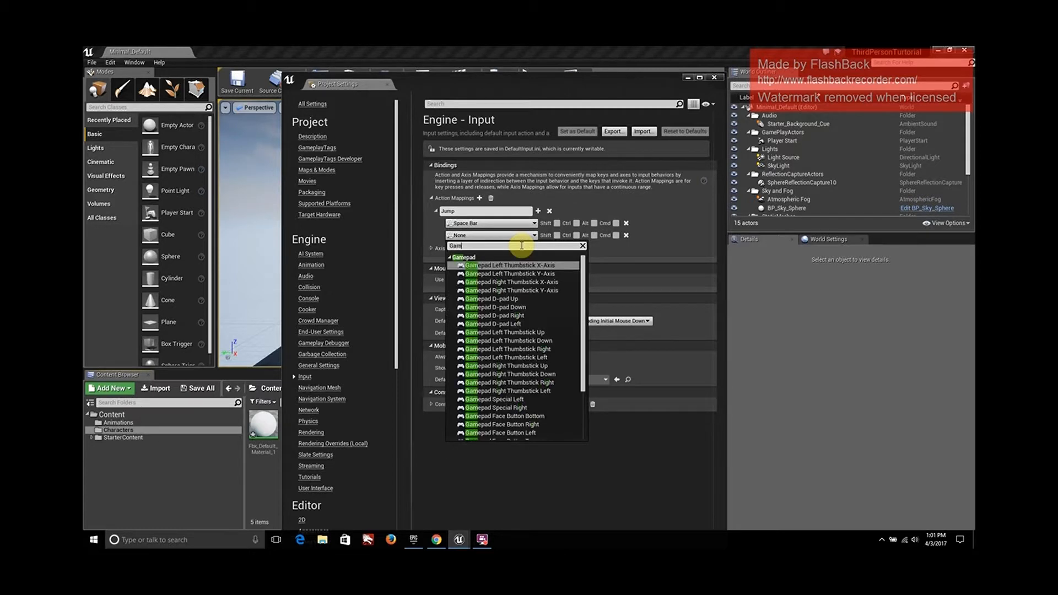
type("epad")
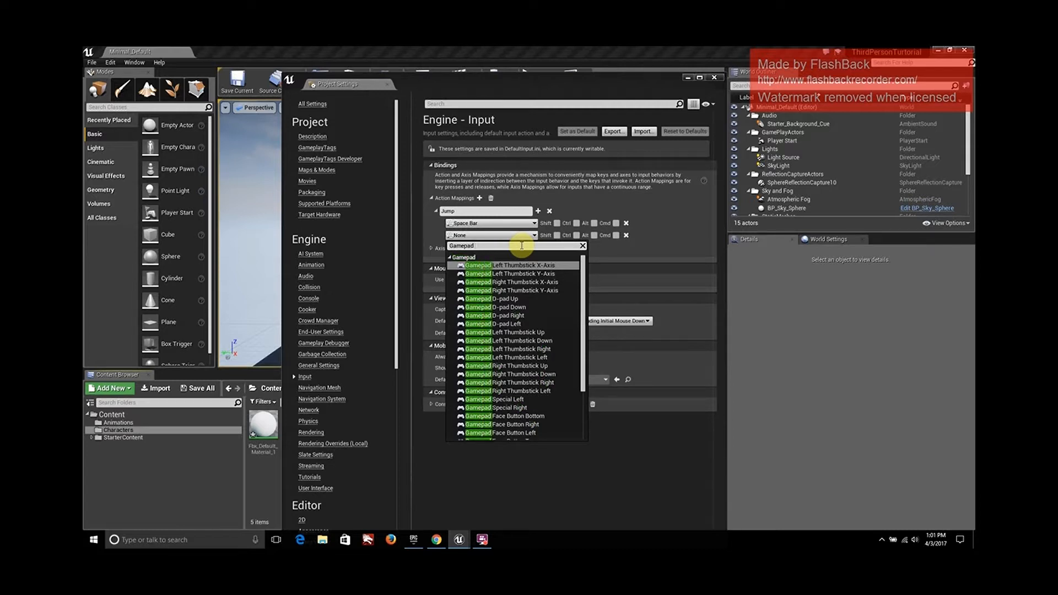
type(" Bo")
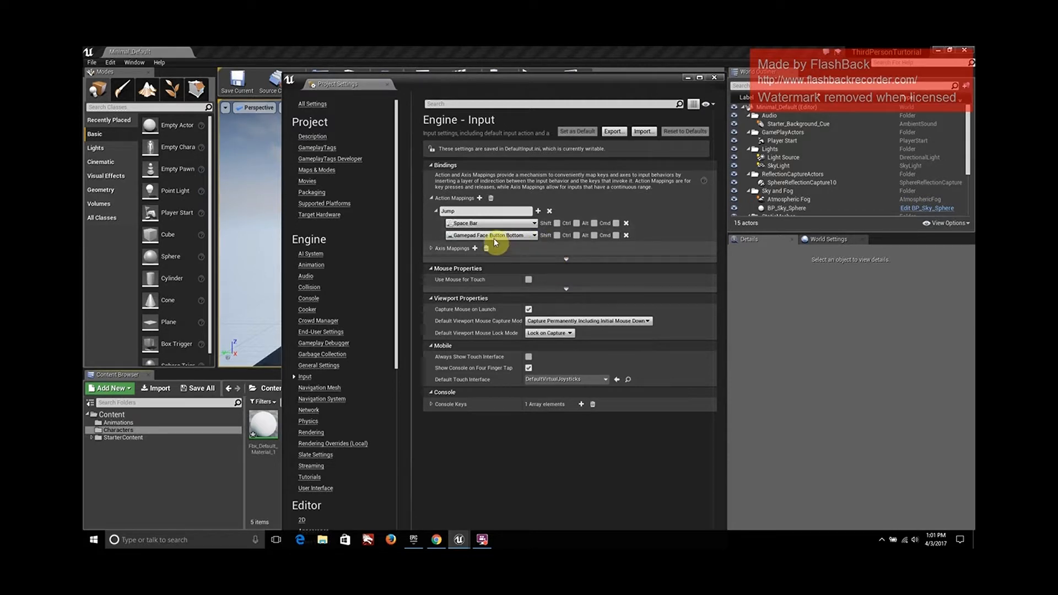
Collapse the action mappings and close the Project Settings window to return to the level editor.
left_click(432, 199)
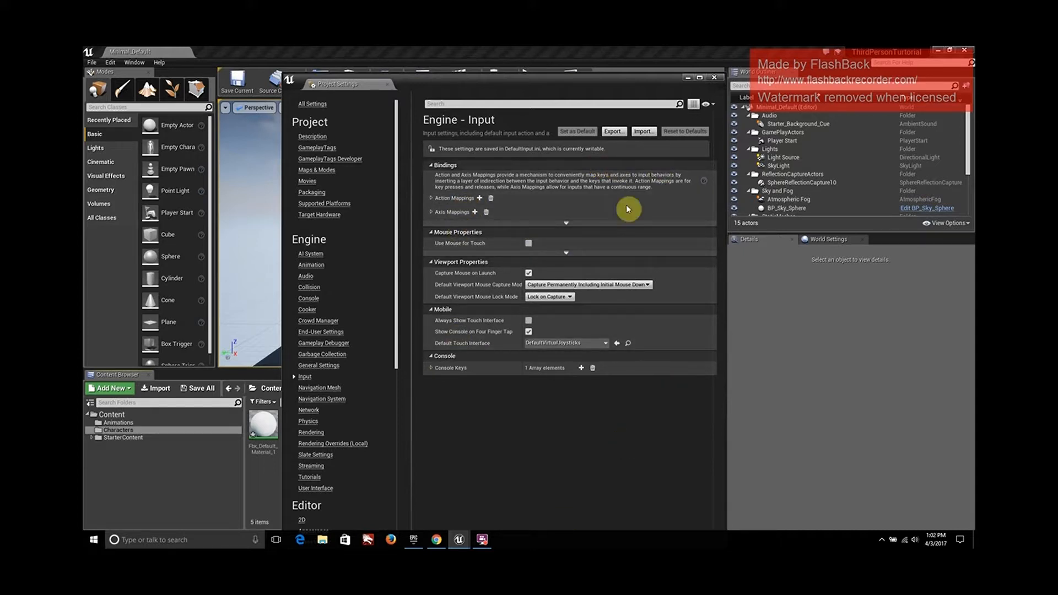
left_click(714, 77)
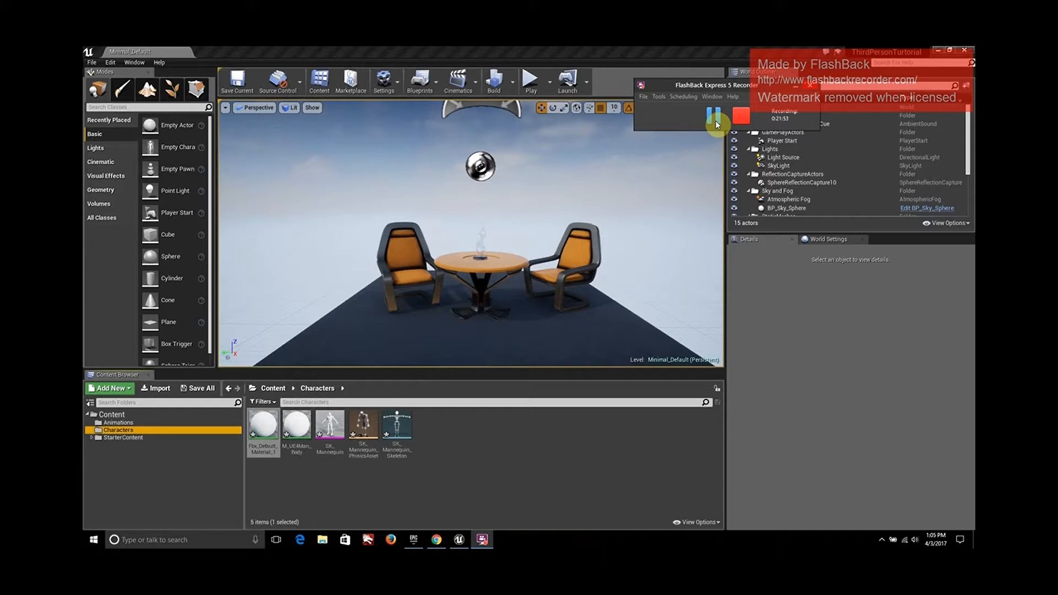
left_click(767, 316)
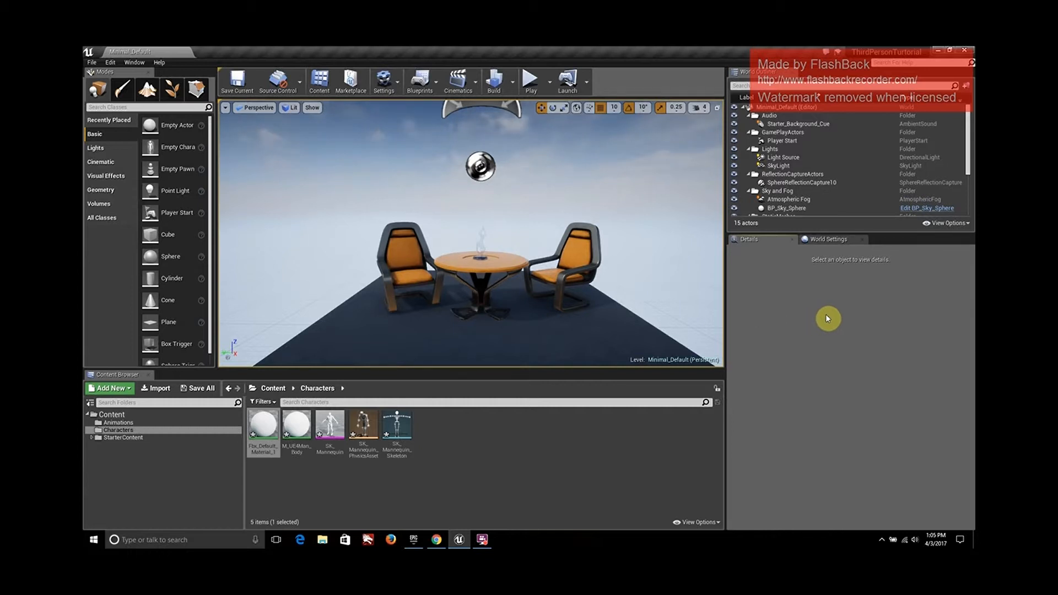
Create a Blend Space 1D asset in the Animations folder using SK_Mannequin_Skeleton.
left_click(154, 422)
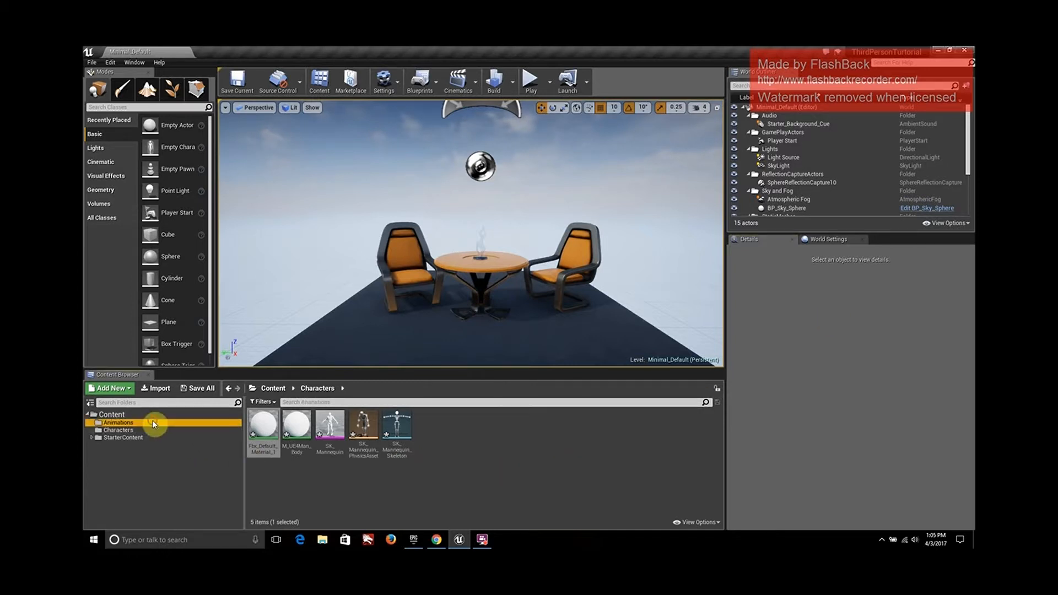
right_click(618, 482)
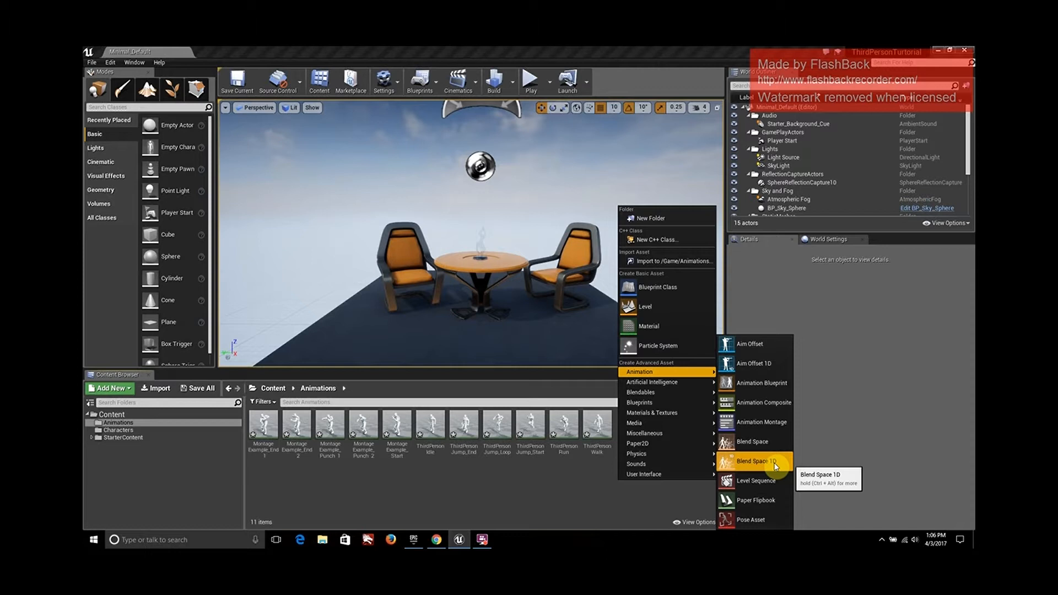
left_click(774, 464)
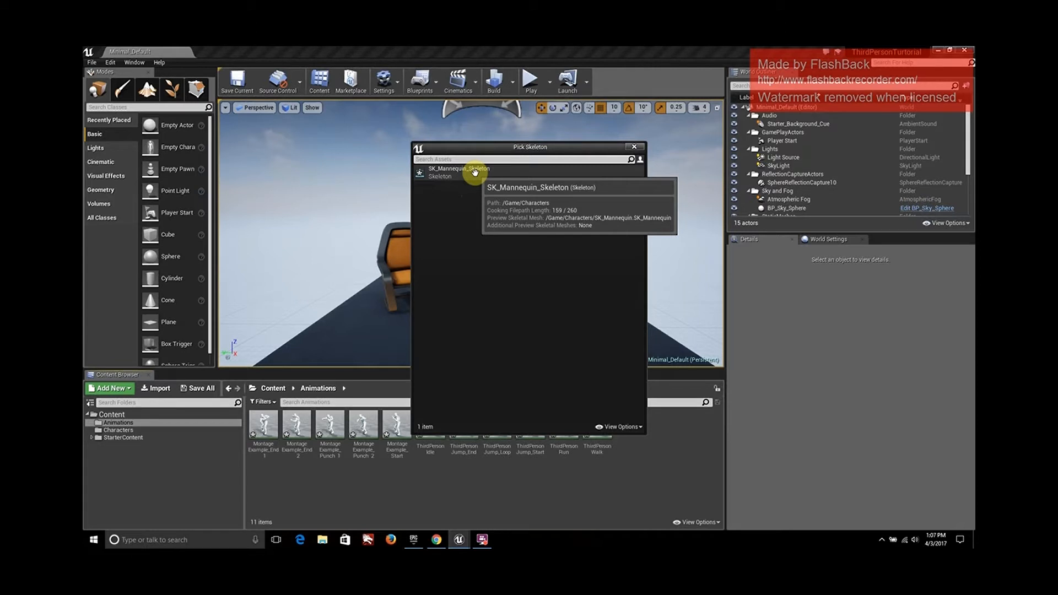
left_click(474, 172)
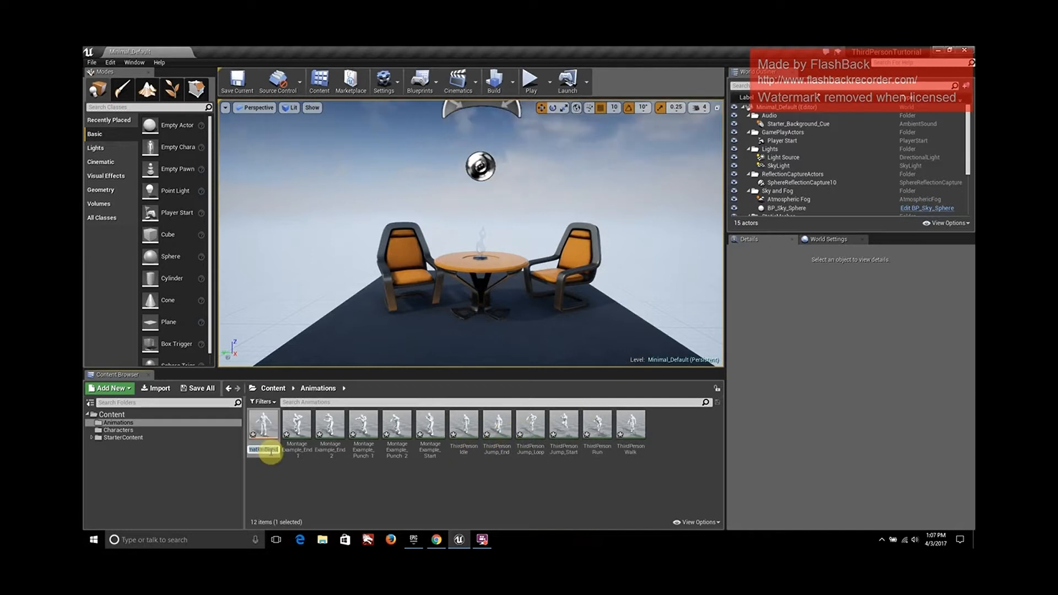
Name the new blend space Idle_Walk_Run.
type("Idle_walk")
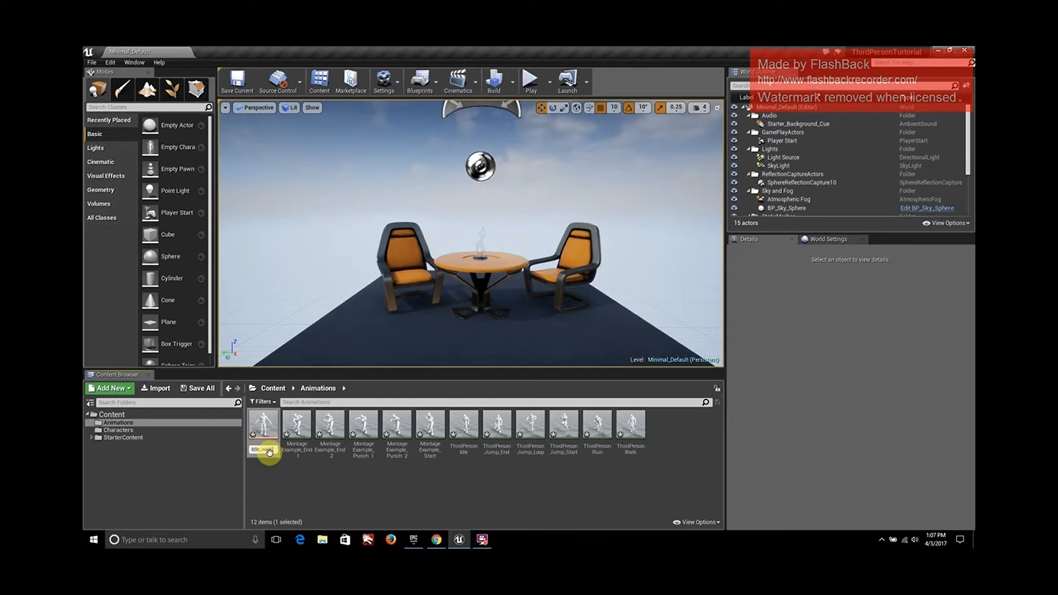
key("BackSpace")
key("BackSpace")
key("BackSpace")
key("BackSpace")
type("Walk_Ru")
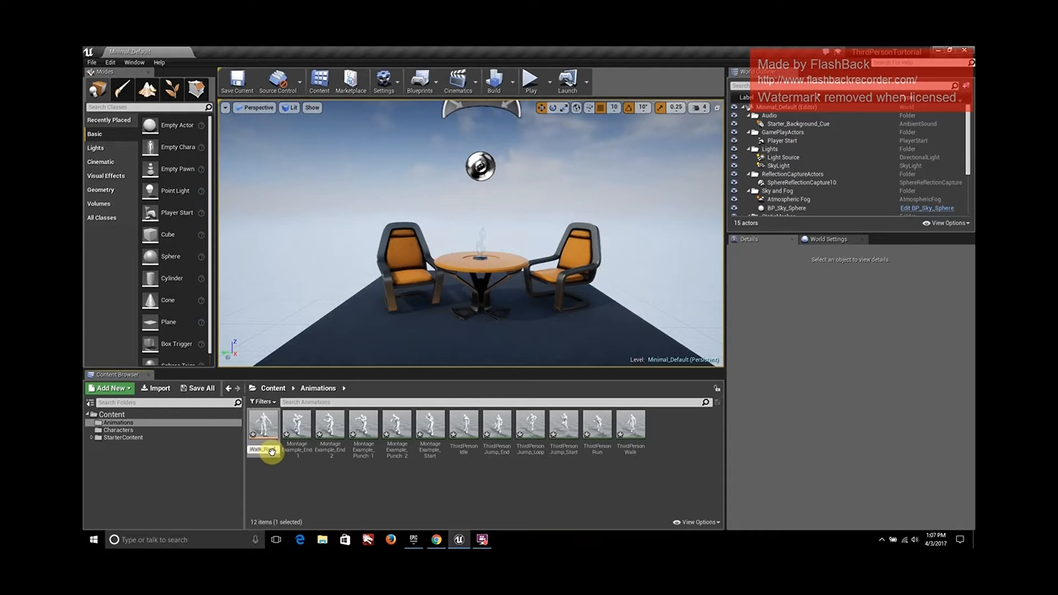
type("n")
key("Return")
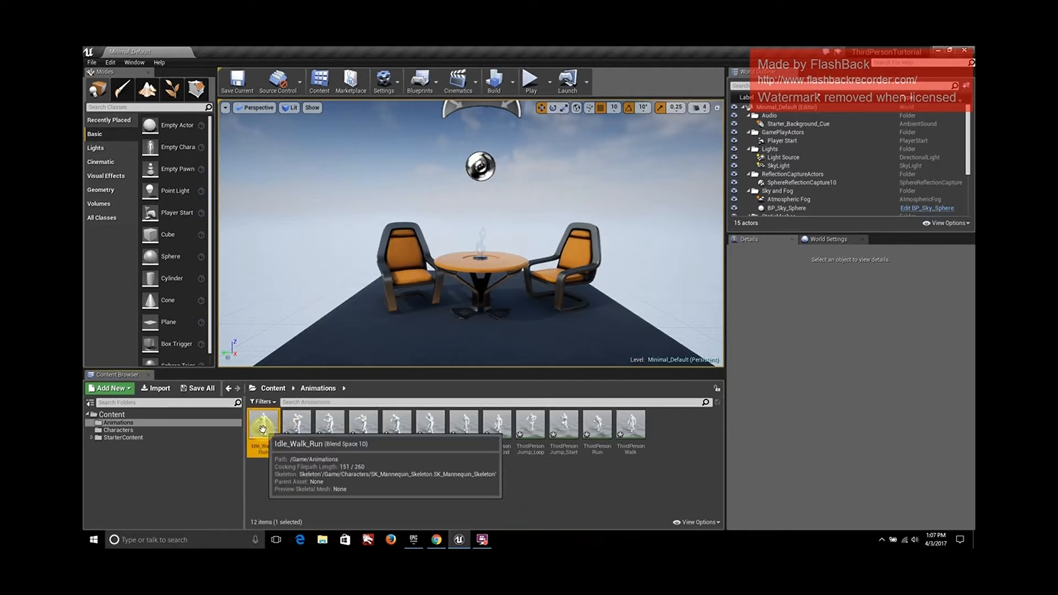
Open Idle_Walk_Run docked in the main editor window, and open its linked mannequin mesh and skeleton before returning to the blend space.
double_click(262, 428)
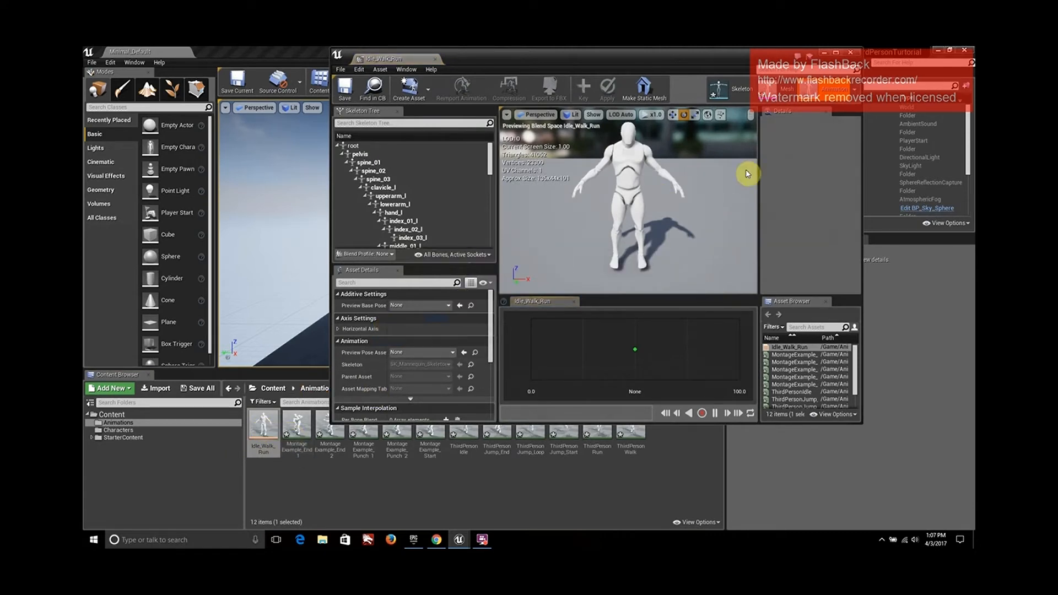
left_click_drag(380, 57, 253, 52)
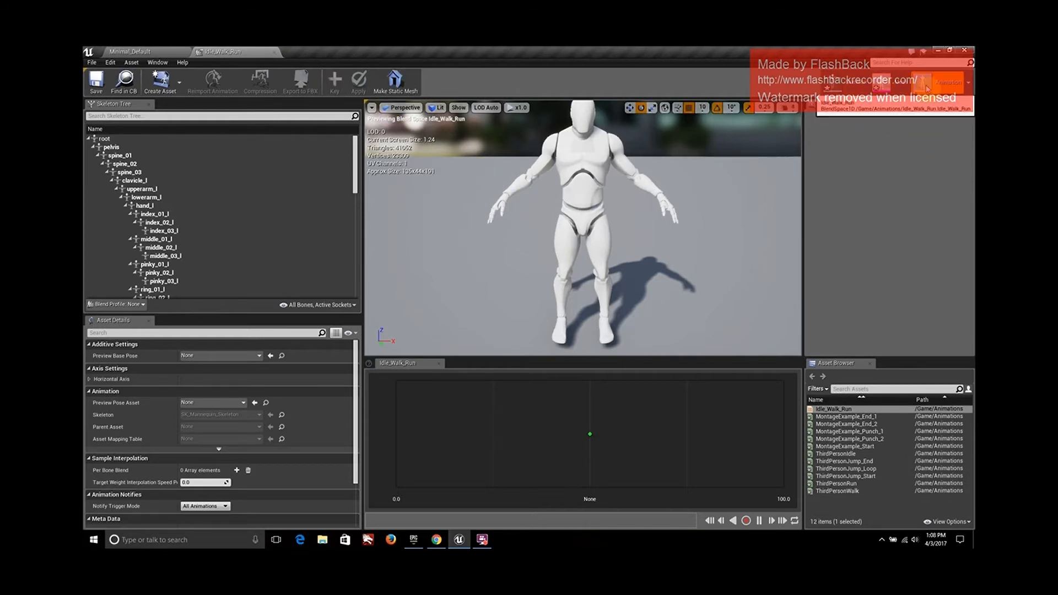
left_click(891, 83)
left_click(848, 86)
left_click(931, 85)
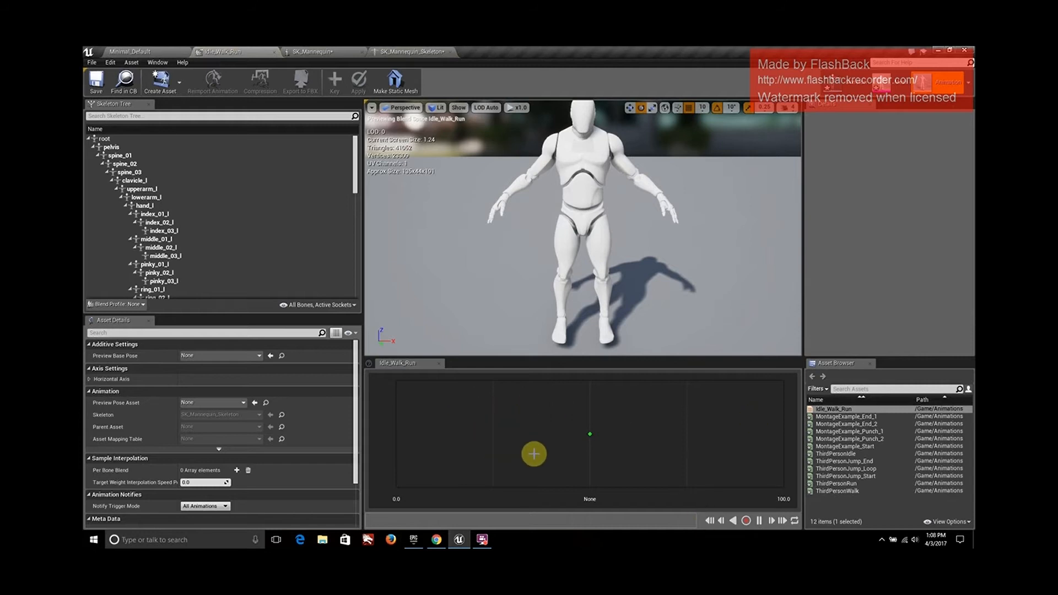
Name the blend space's horizontal axis Speed and set its maximum axis value to 375.
mouse_move(590, 433)
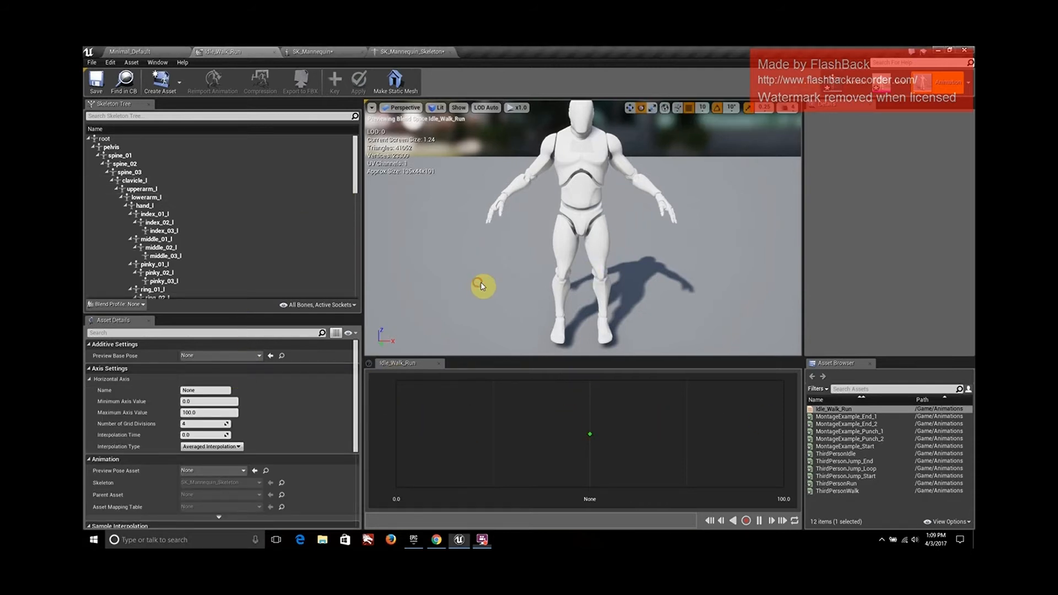
left_click(209, 390)
type("Speed")
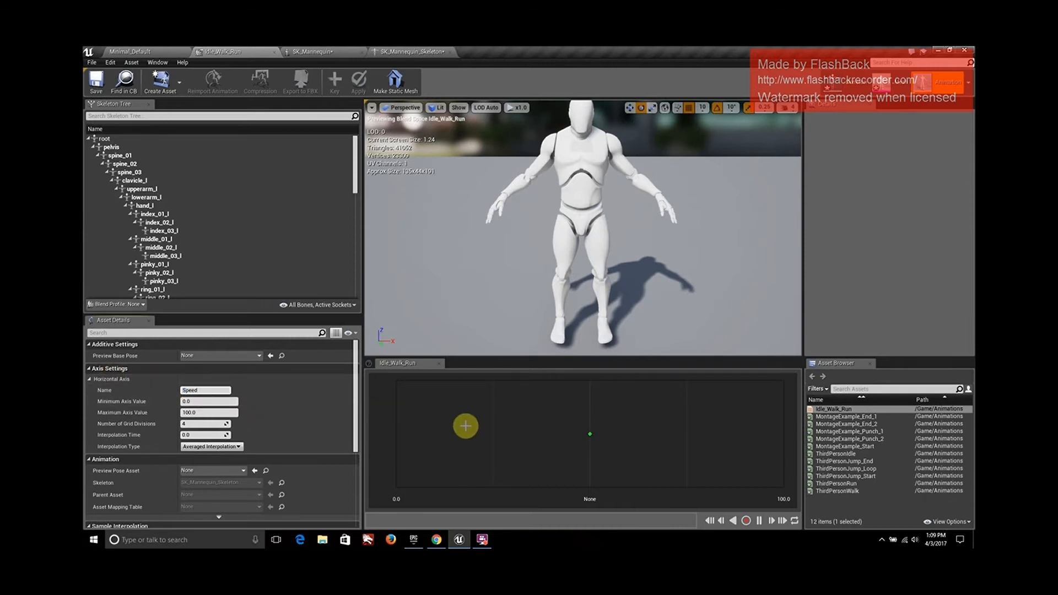
left_click(201, 402)
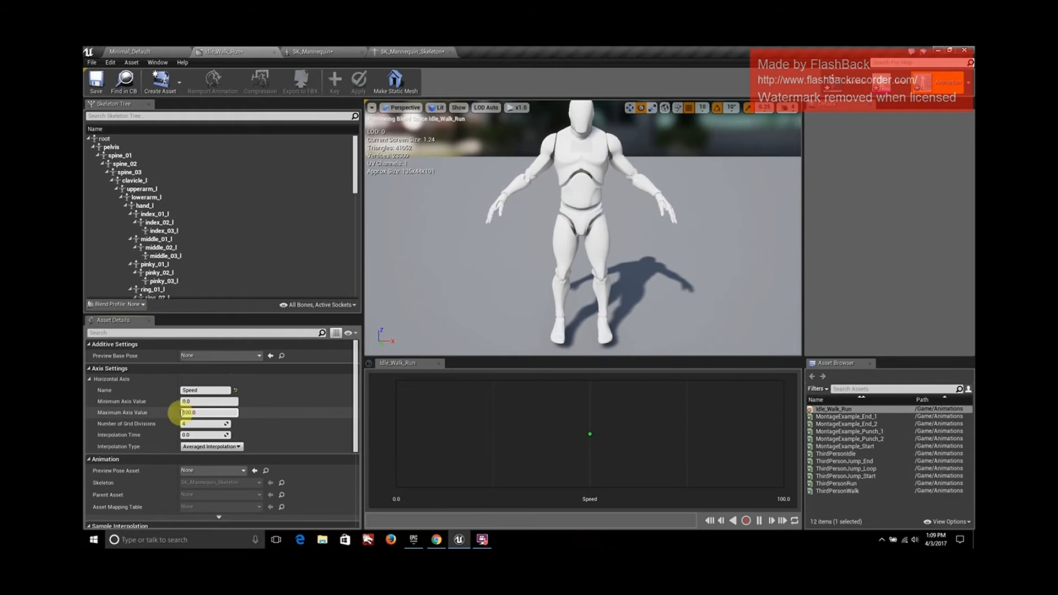
left_click(213, 412)
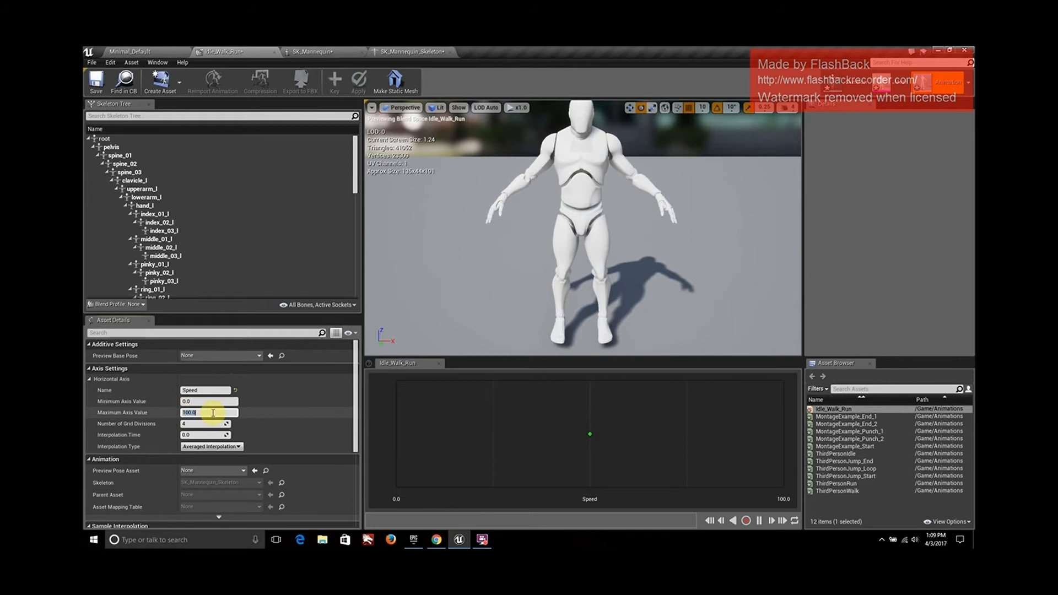
type("375")
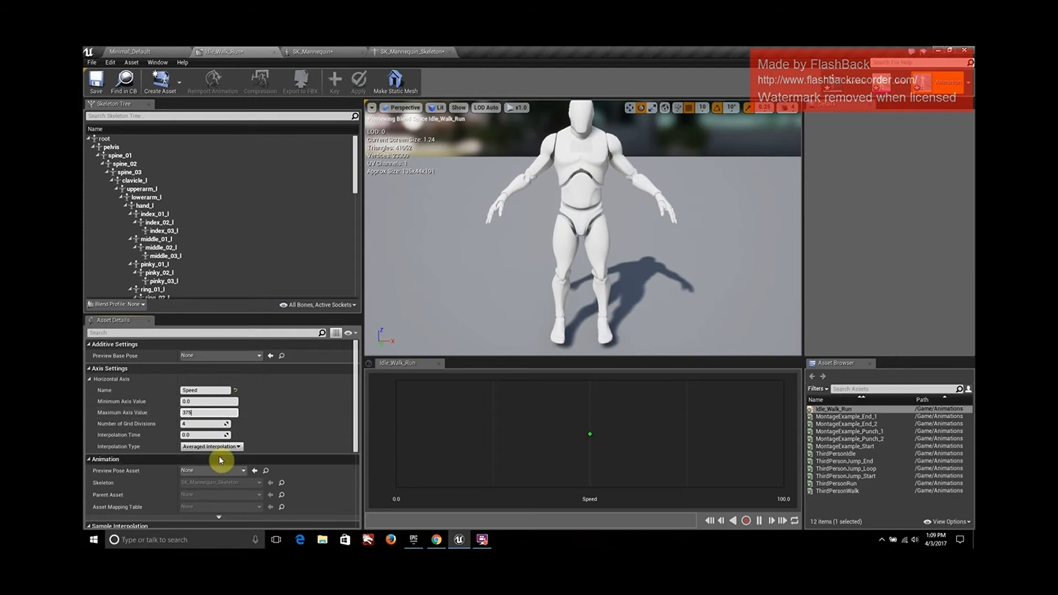
left_click(482, 539)
left_click(712, 115)
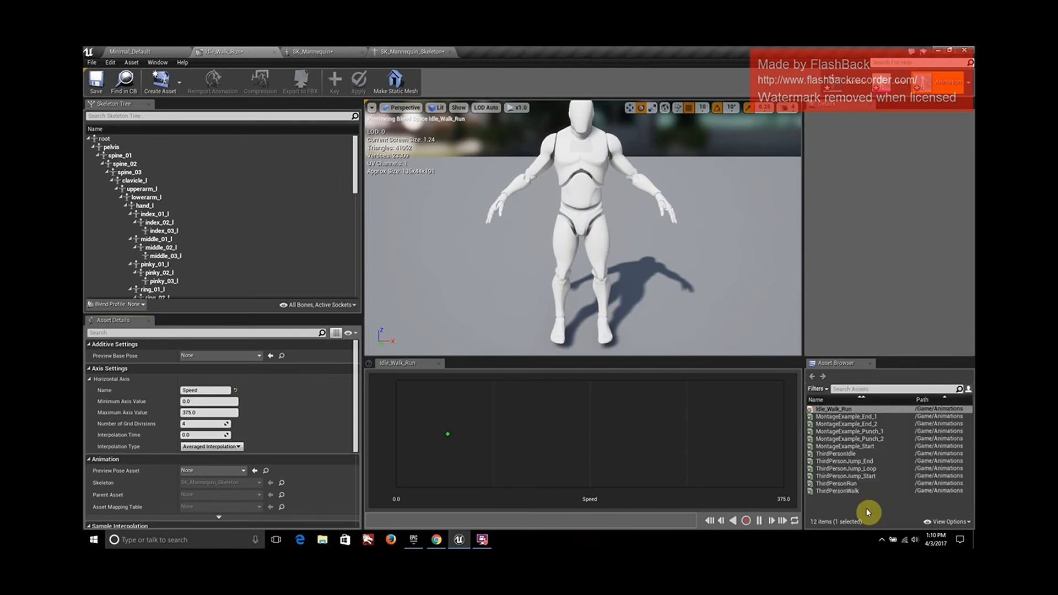
Place the ThirdPersonIdle animation at speed 0 and ThirdPersonWalk on the first inner grid line of the blend space.
mouse_move(869, 454)
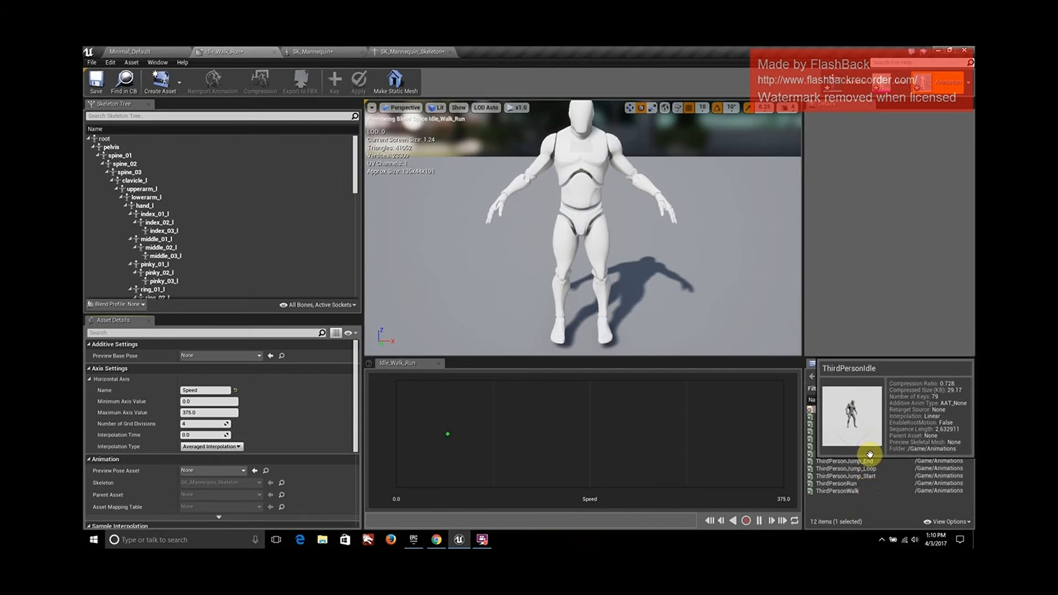
left_click_drag(853, 454, 395, 436)
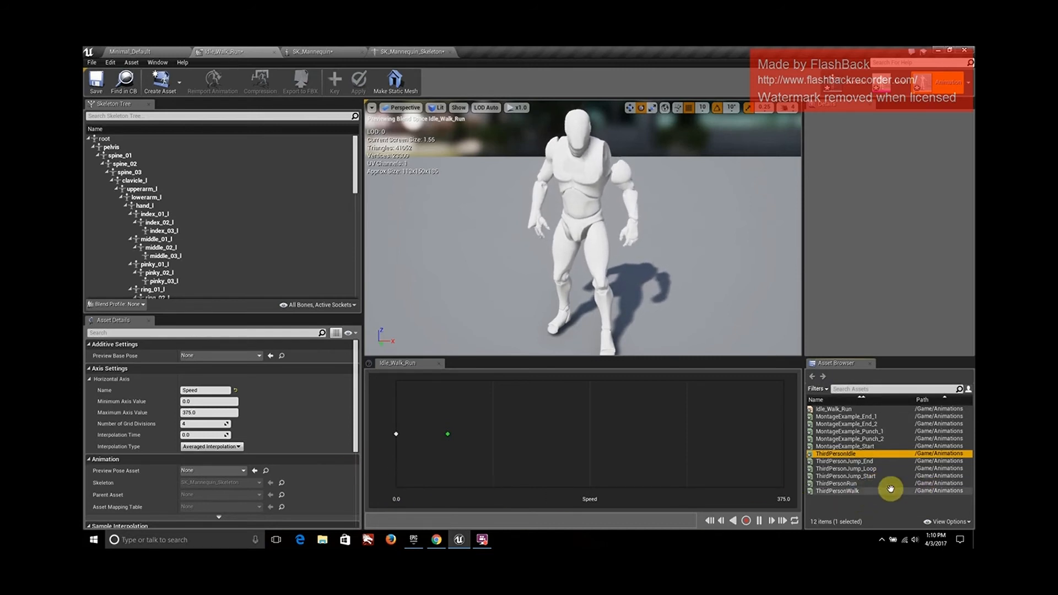
mouse_move(884, 493)
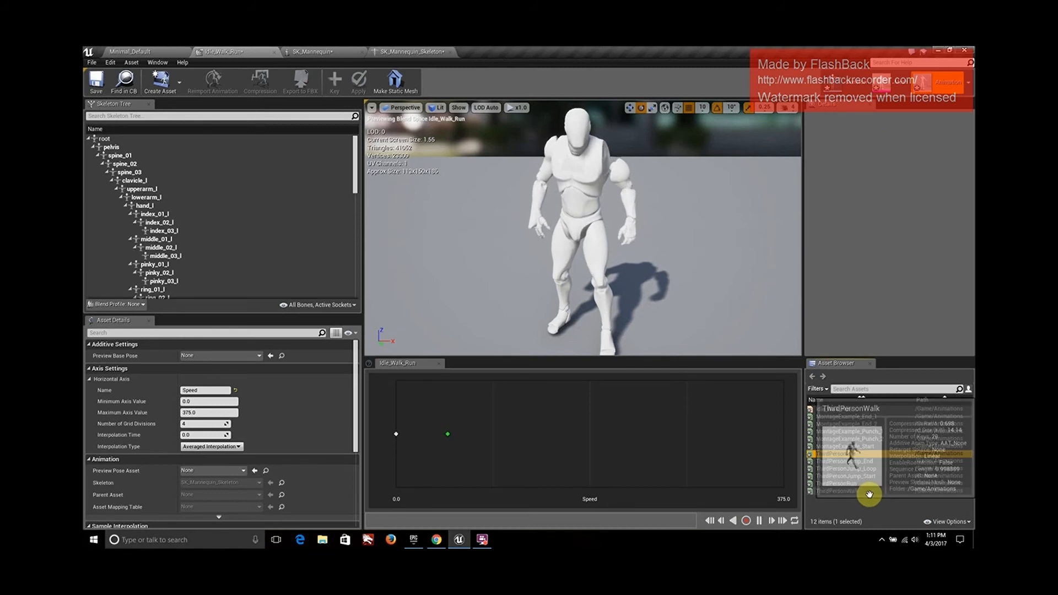
left_click_drag(868, 493, 494, 433)
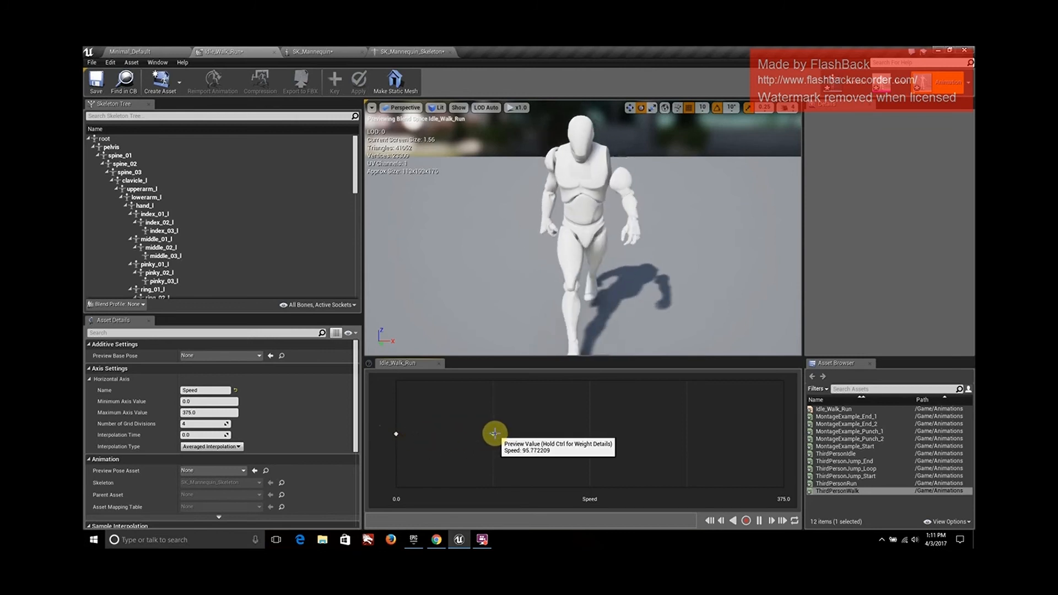
left_click(495, 433)
left_click(573, 449)
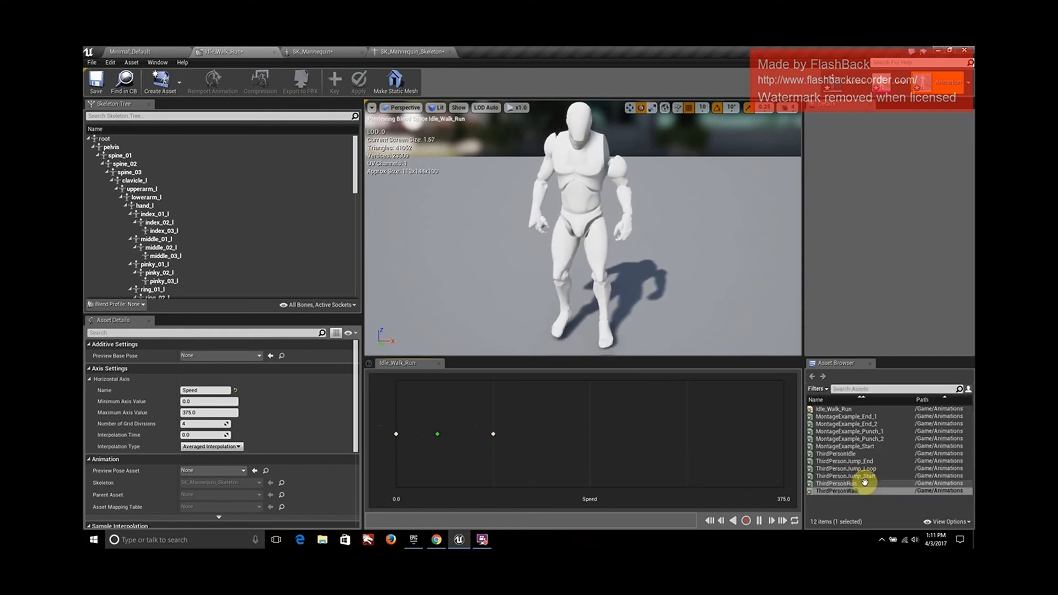
Place the ThirdPersonRun animation on the third inner grid line of the blend space and preview the blend at low speed values.
mouse_move(864, 484)
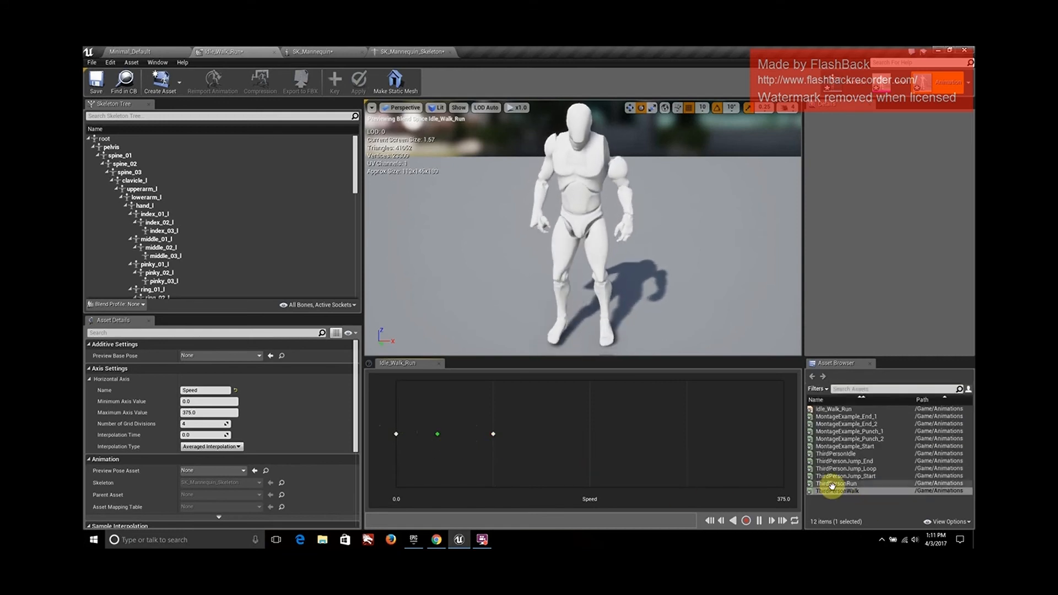
left_click_drag(832, 487, 685, 435)
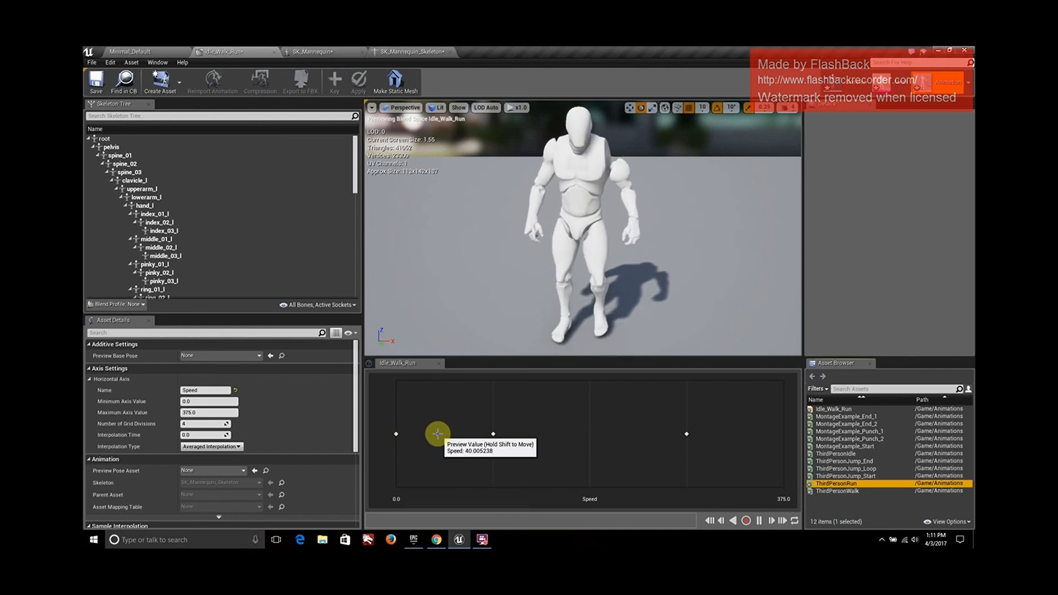
key("shift")
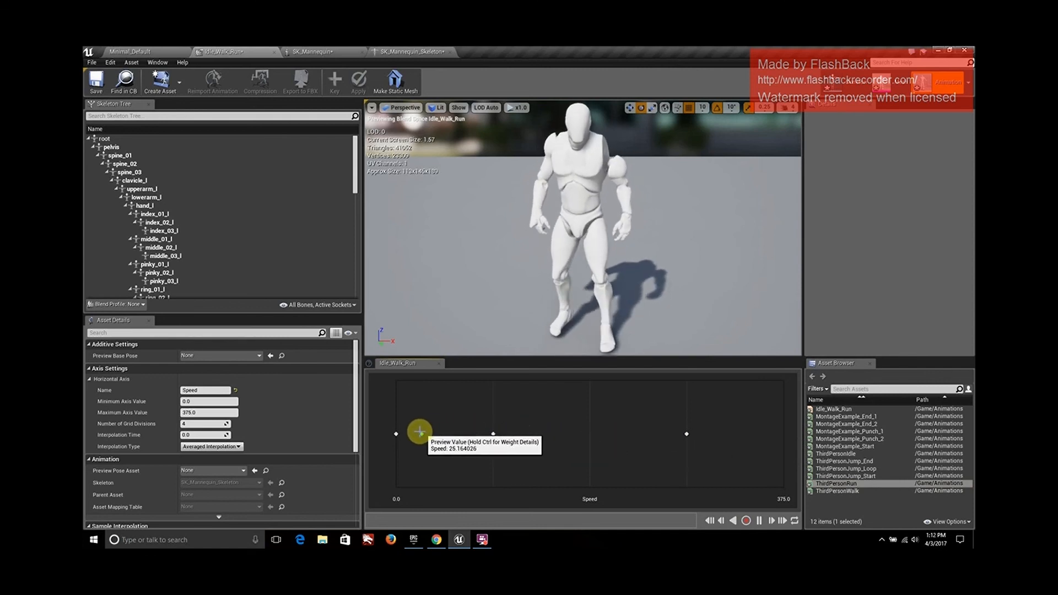
left_click(483, 540)
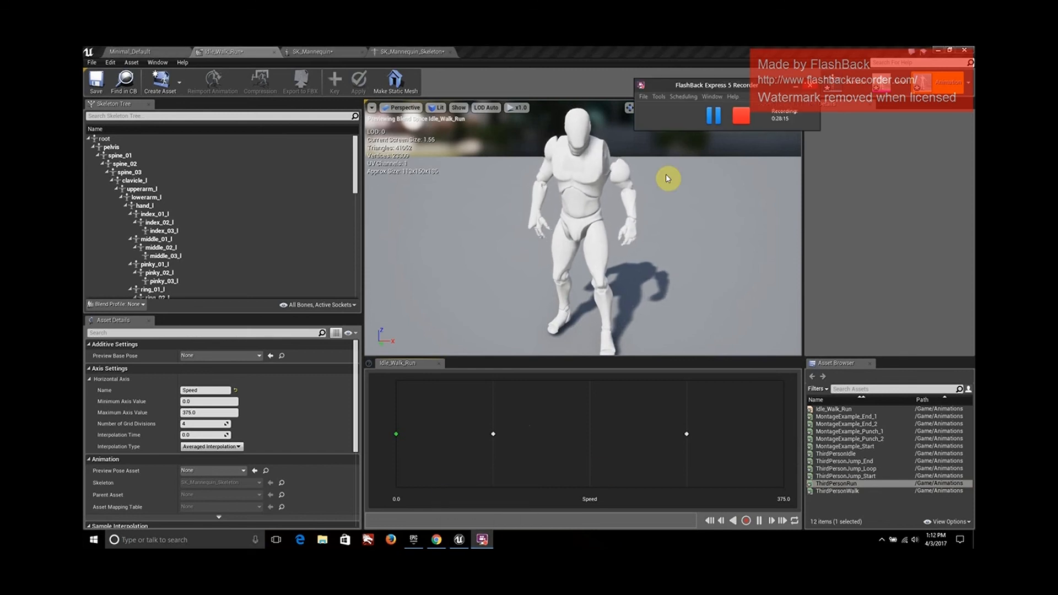
left_click(711, 119)
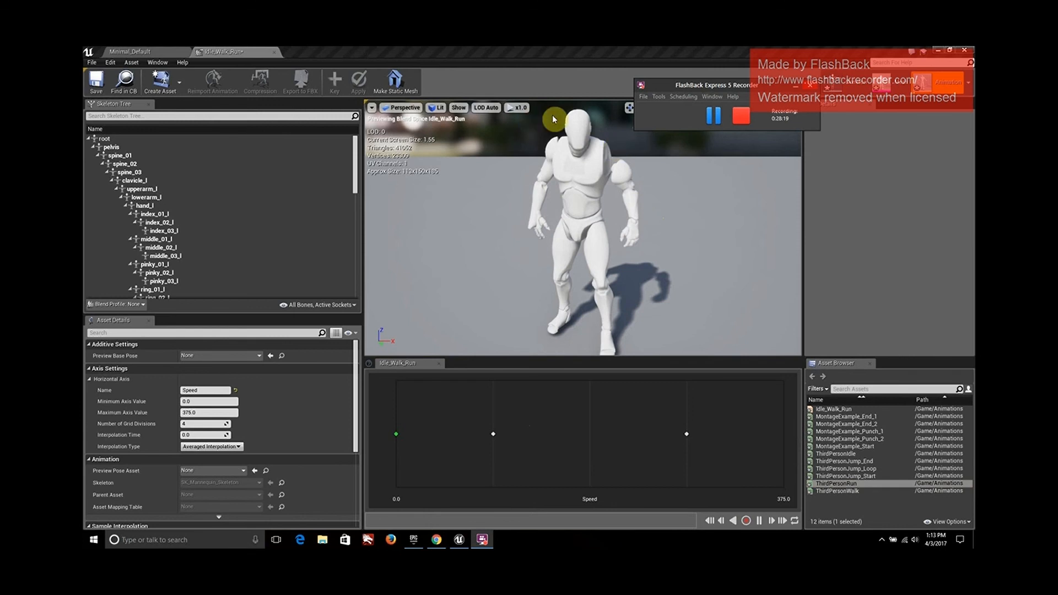
Save and close the Idle_Walk_Run blend space, and open the project's Characters folder.
left_click(96, 80)
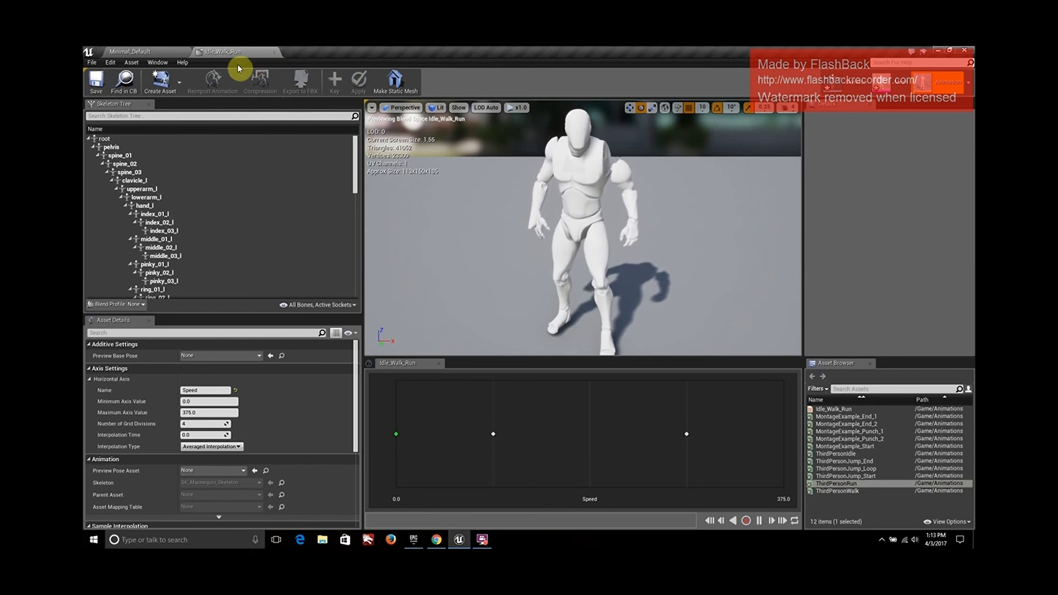
left_click(275, 54)
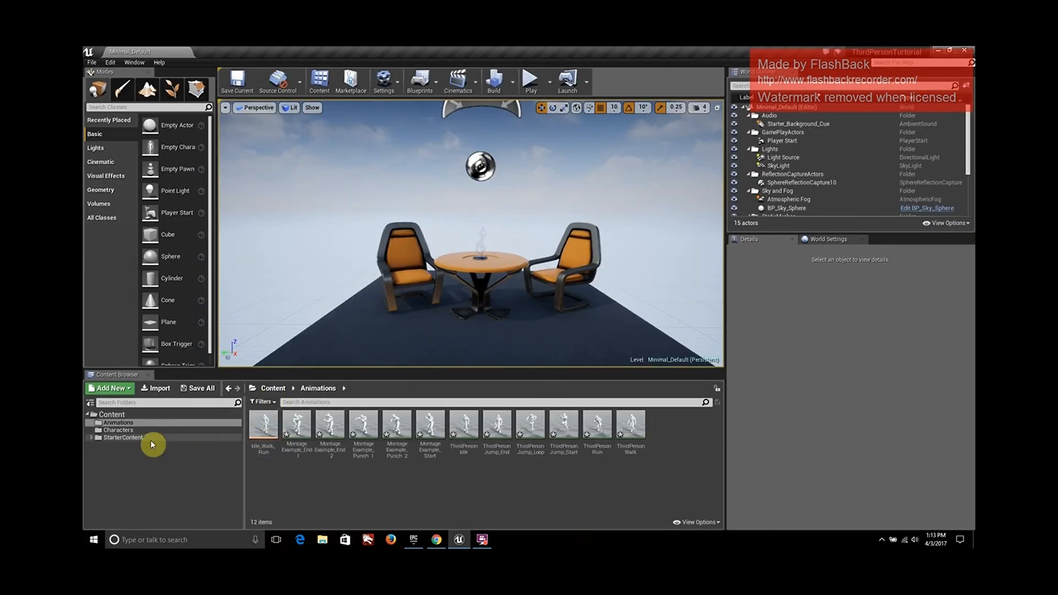
left_click(118, 430)
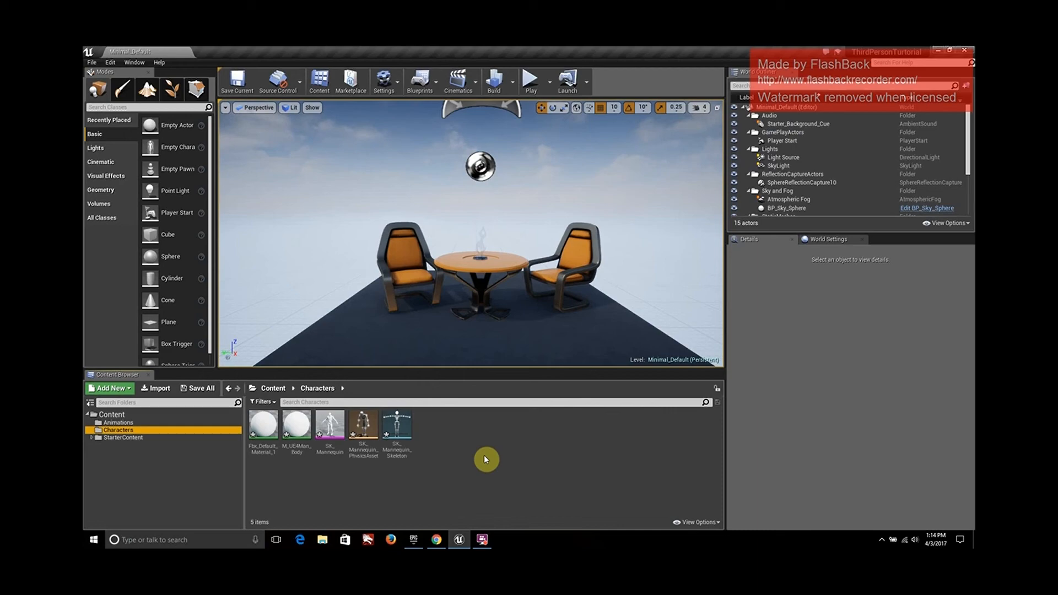